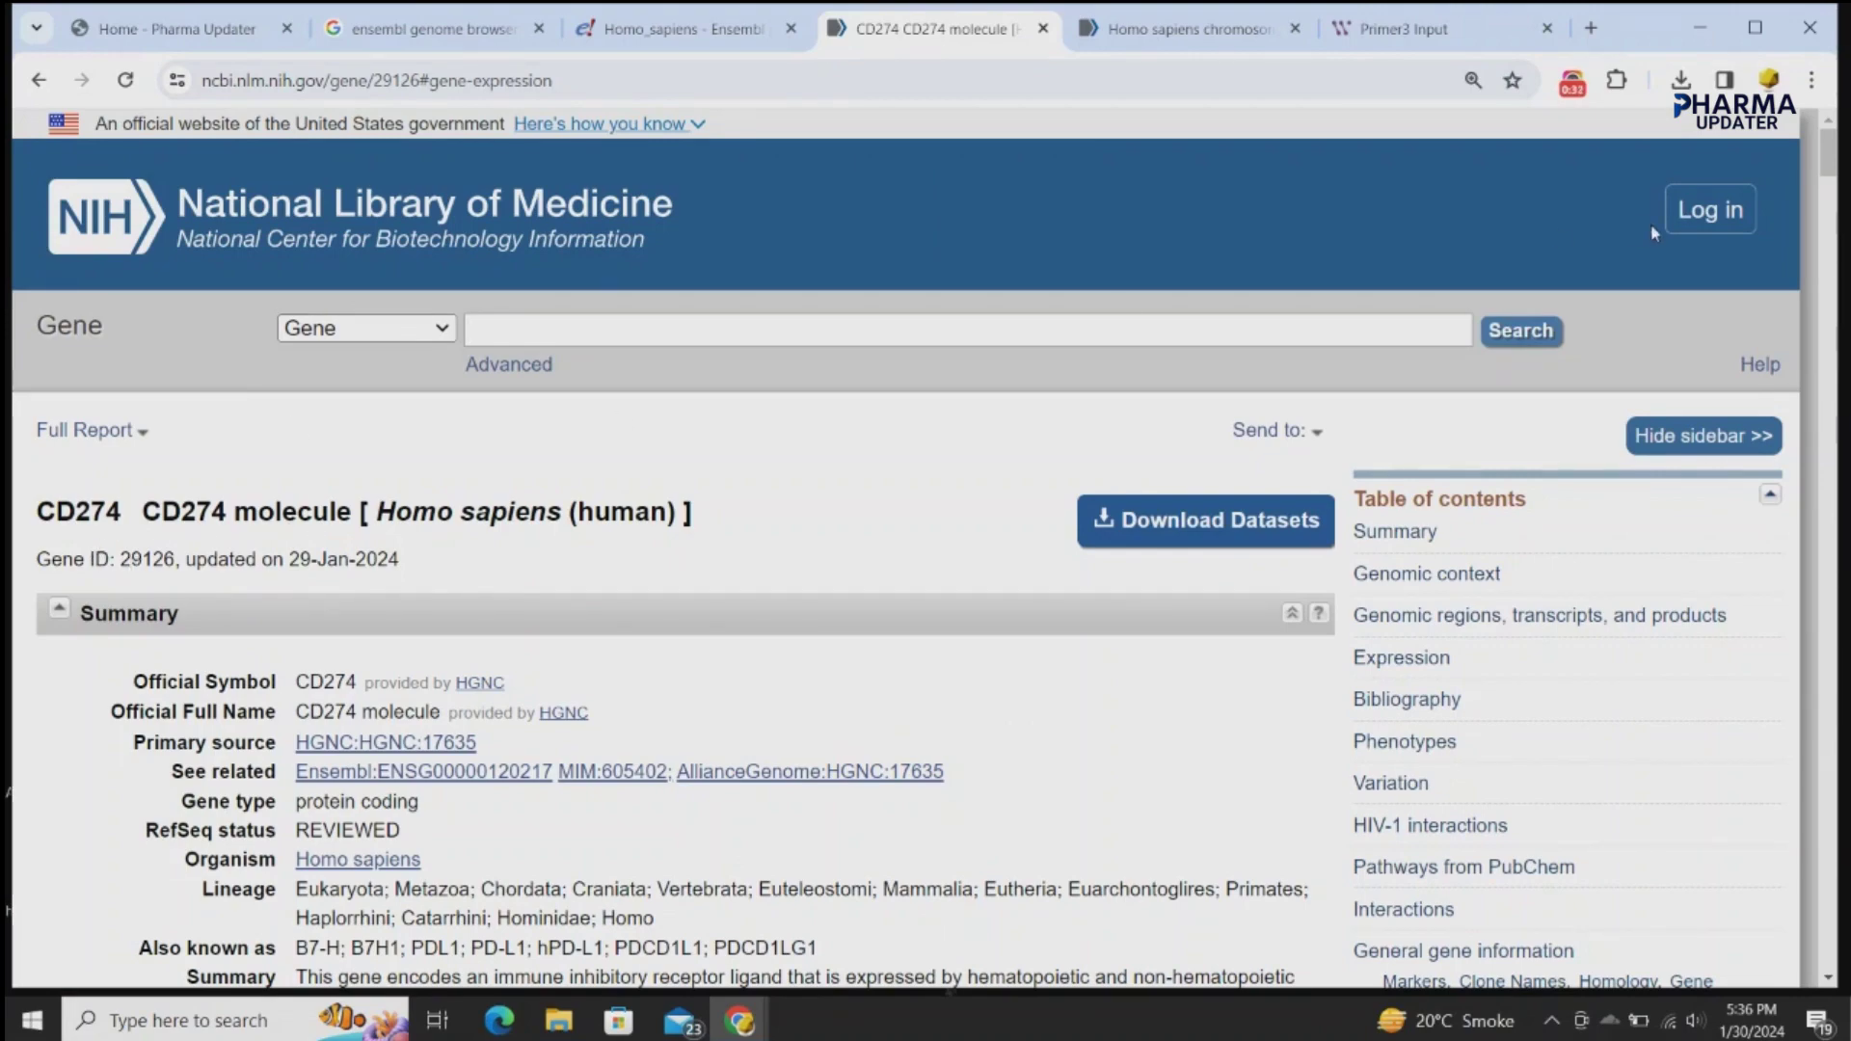
# - Review the CD274 gene record on NCBI down to its transcripts, and the chromosome 9 FASTA sequence page
pyautogui.moveTo(1832, 159); pyautogui.dragTo(1832, 205)
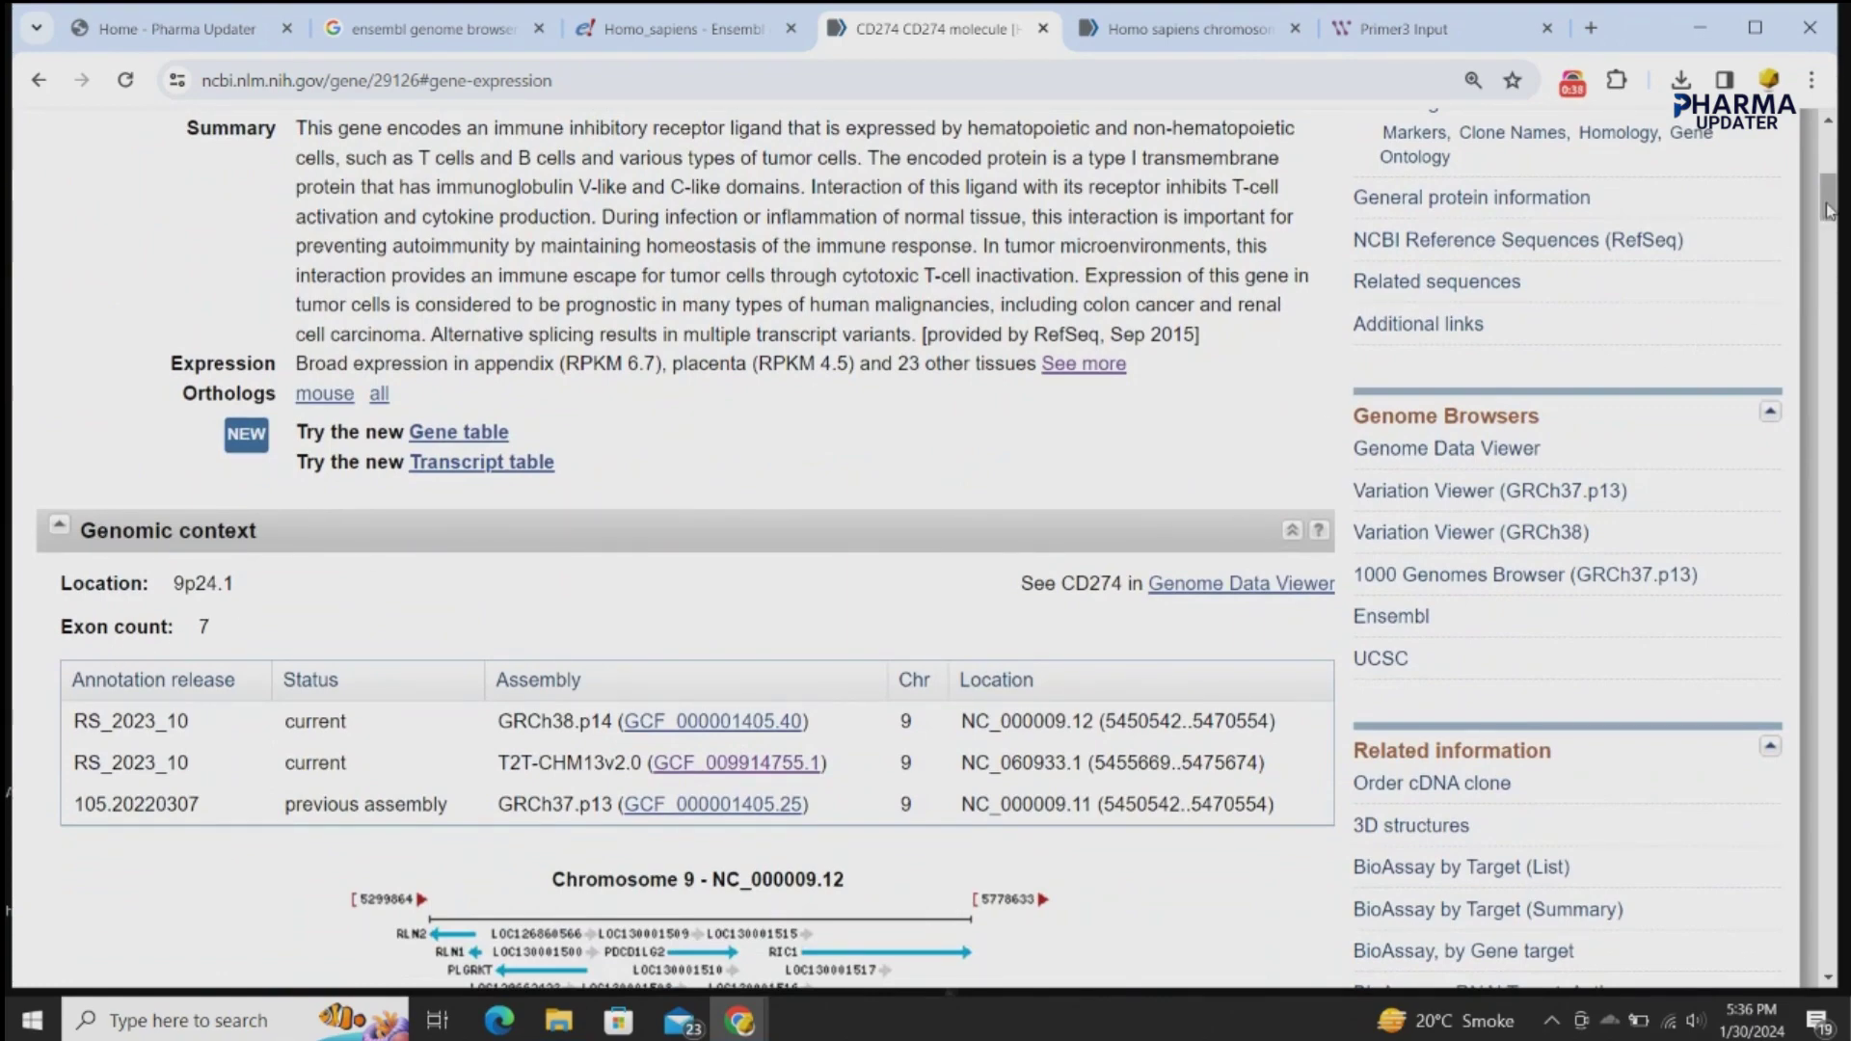
pyautogui.moveTo(1828, 214); pyautogui.dragTo(1830, 272)
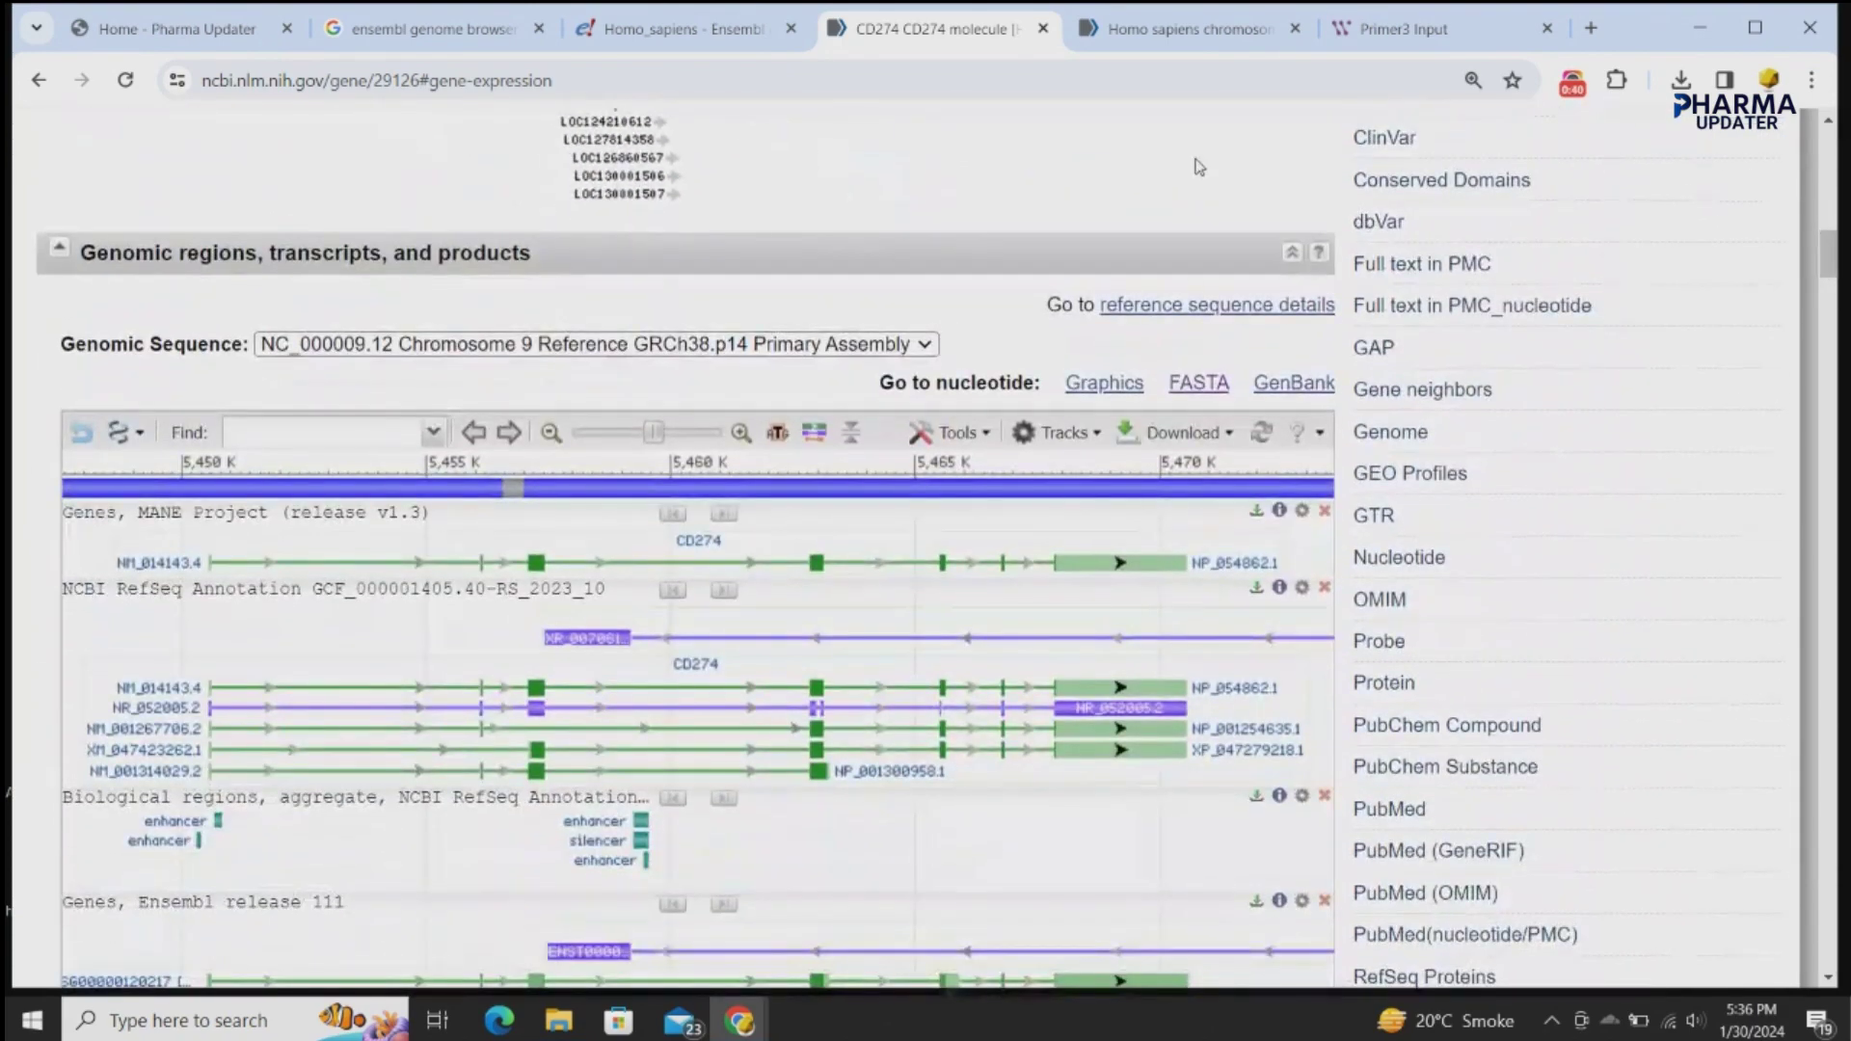
pyautogui.click(1196, 29)
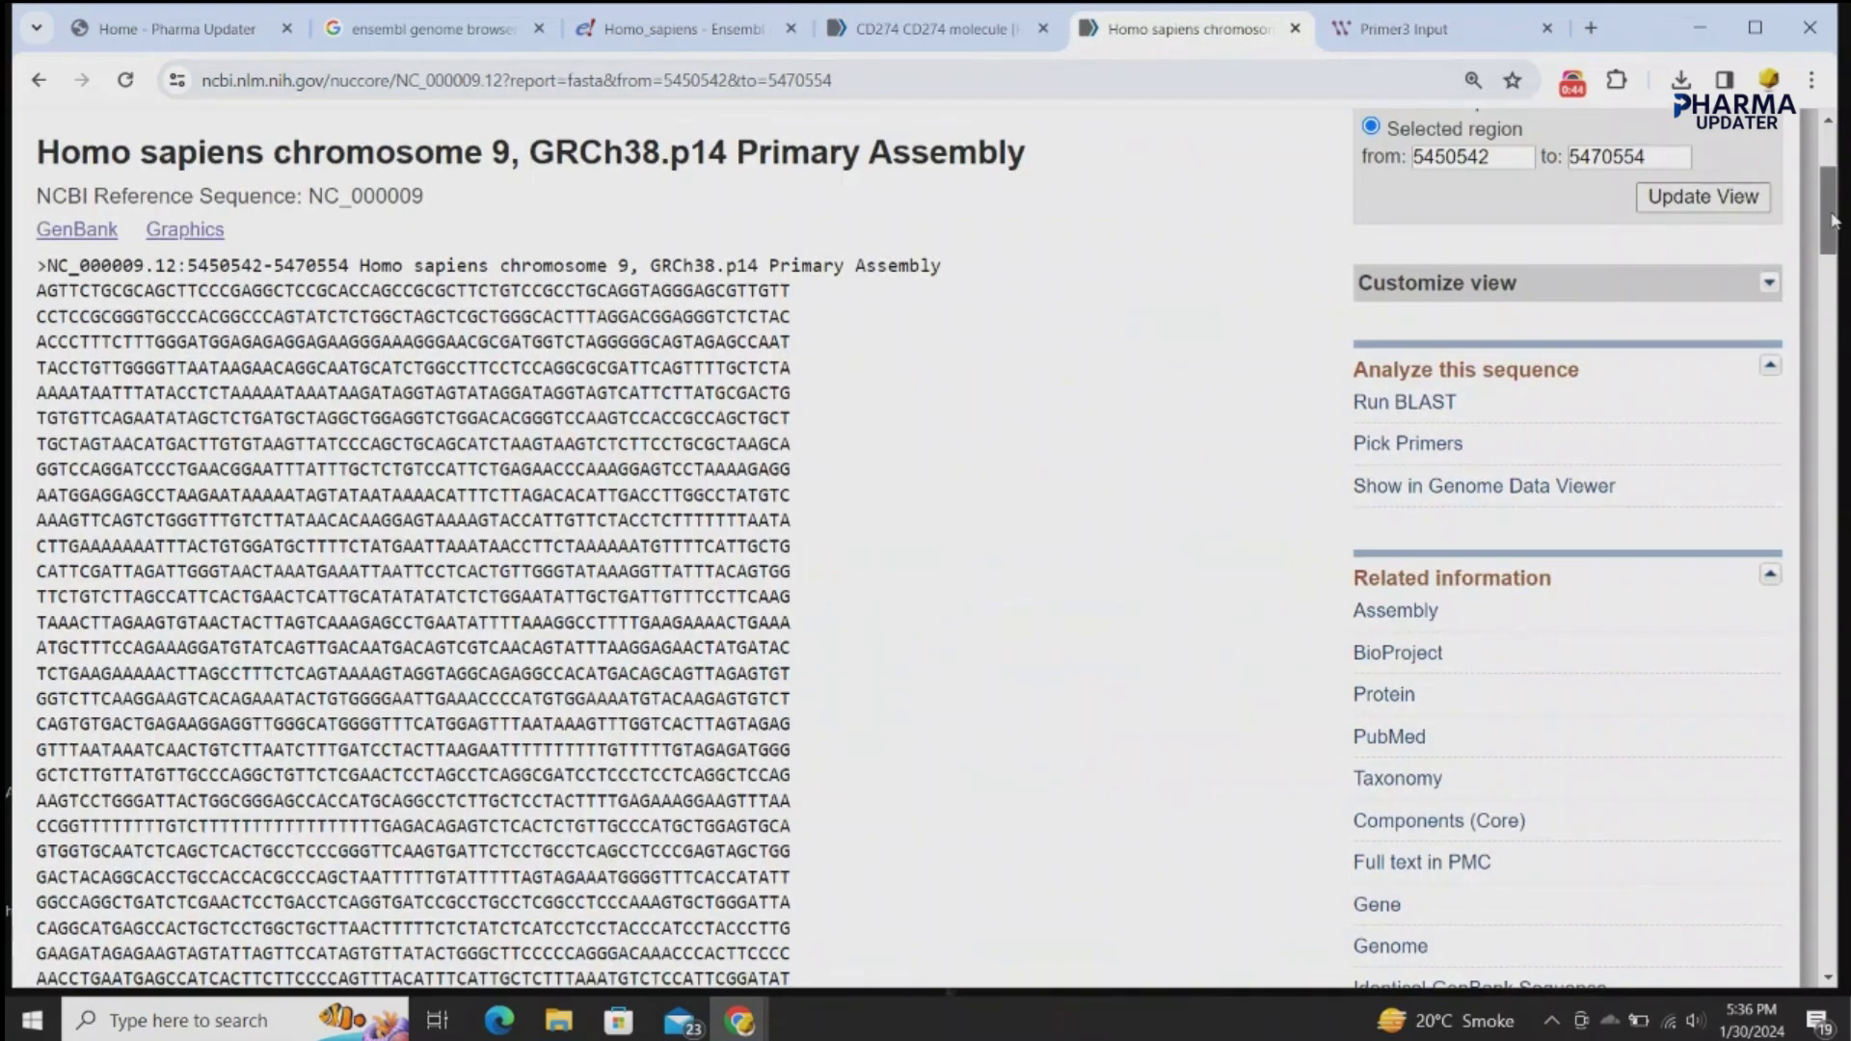
pyautogui.moveTo(1832, 220)
pyautogui.mouseDown()
pyautogui.moveTo(1831, 682)
pyautogui.moveTo(1831, 164)
pyautogui.moveTo(1831, 347)
pyautogui.moveTo(1831, 217)
pyautogui.mouseUp()
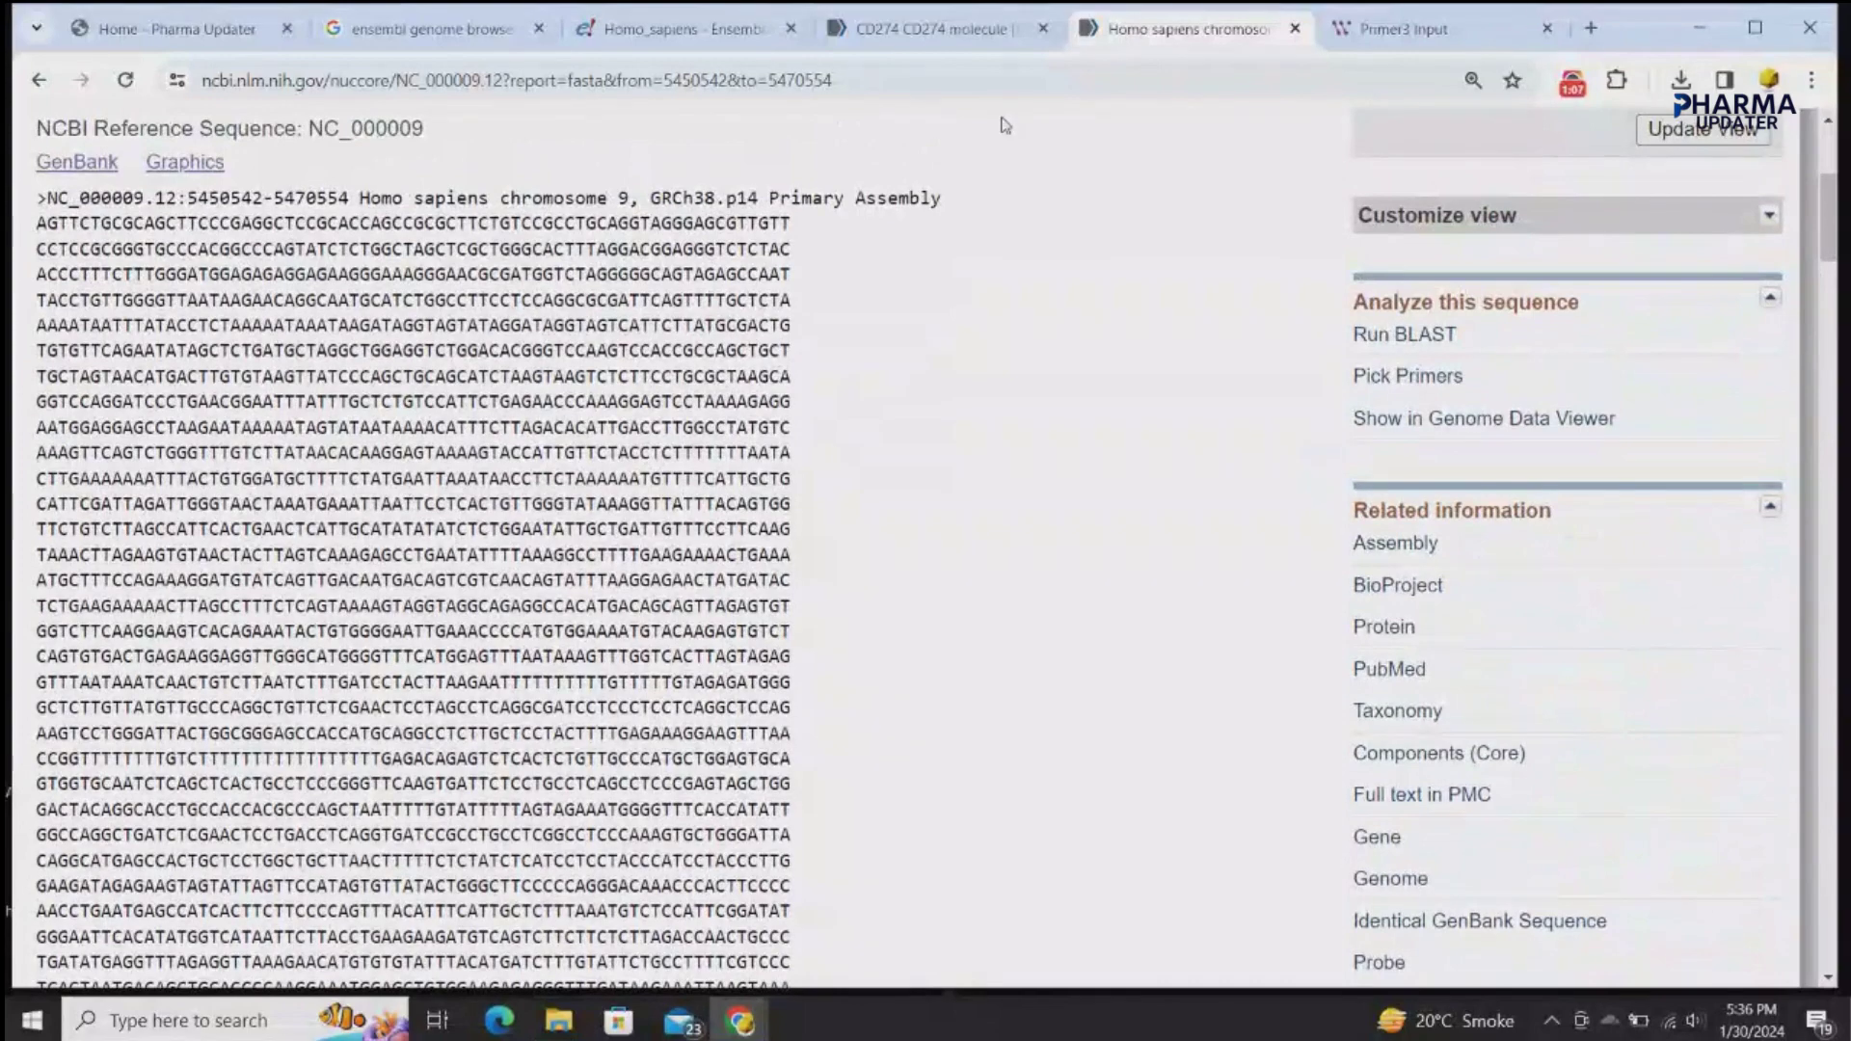
# - Review the "ensembl genome browser" search results and bring up the Ensembl Human (GRCh38.p14) page
pyautogui.click(671, 31)
pyautogui.click(405, 32)
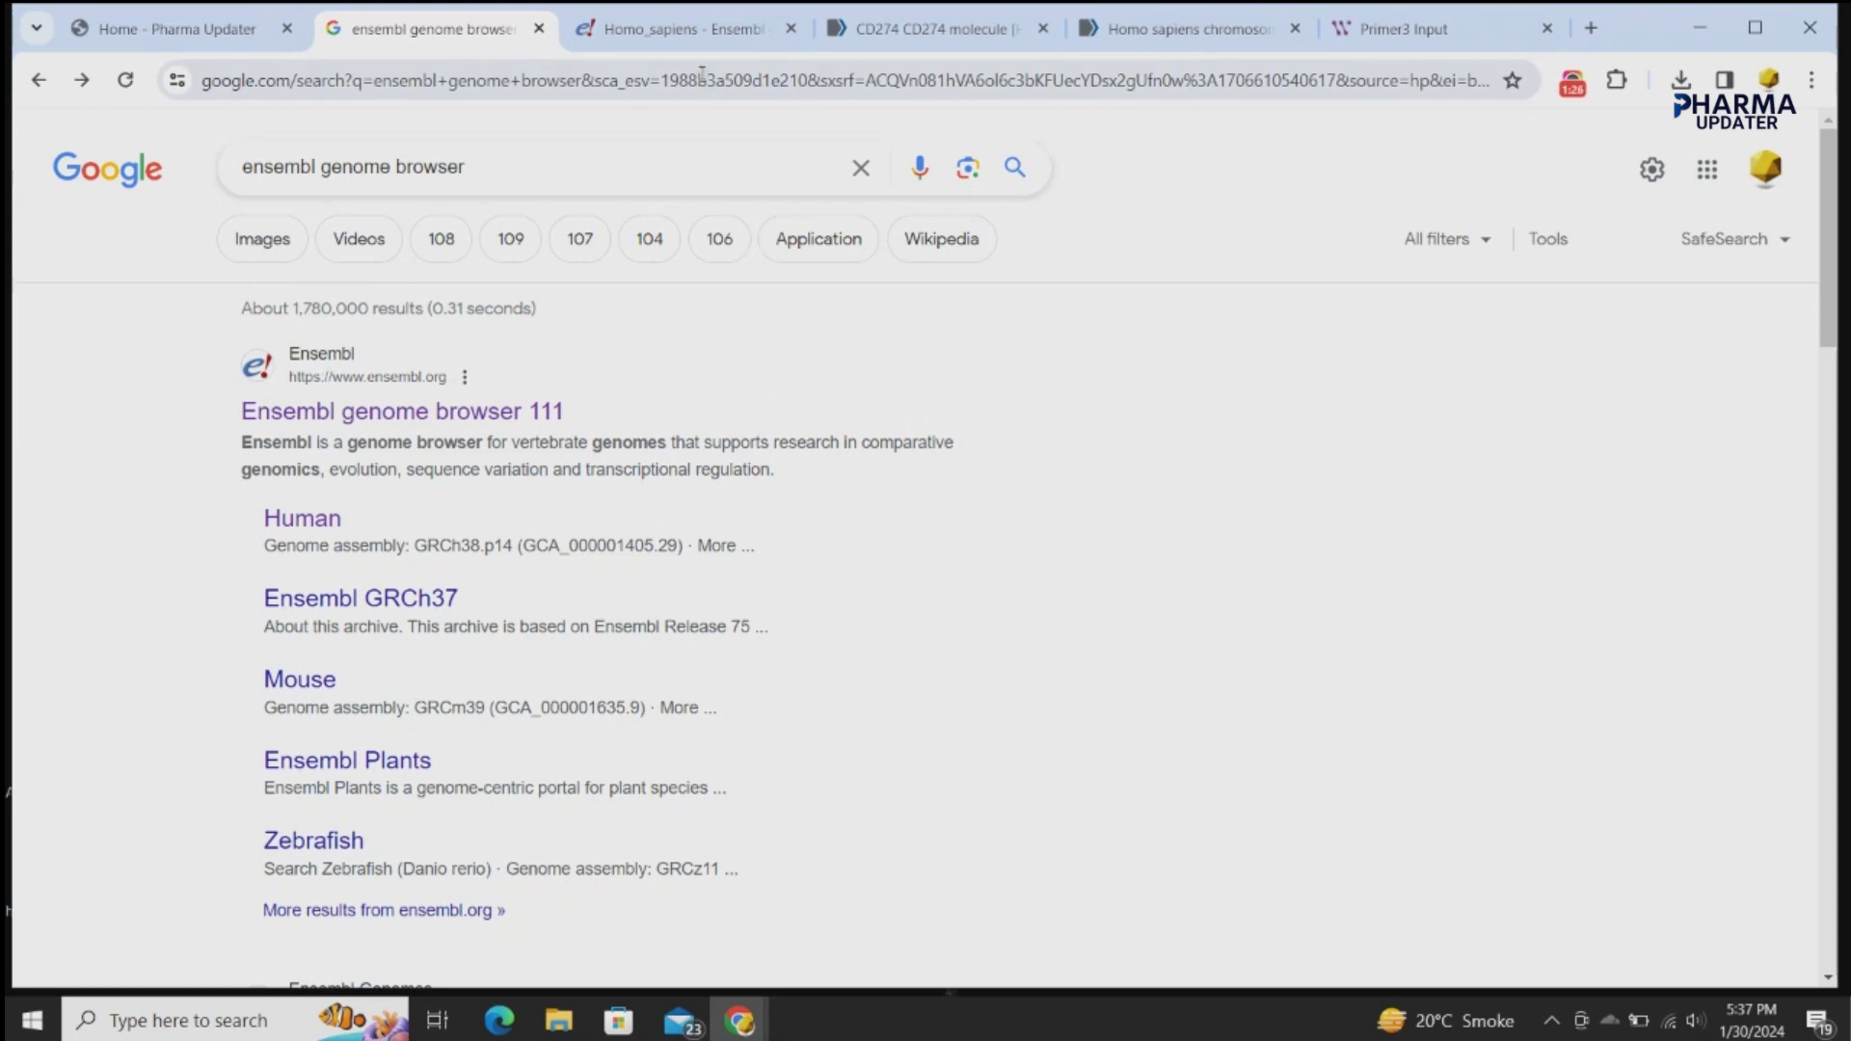
pyautogui.click(648, 43)
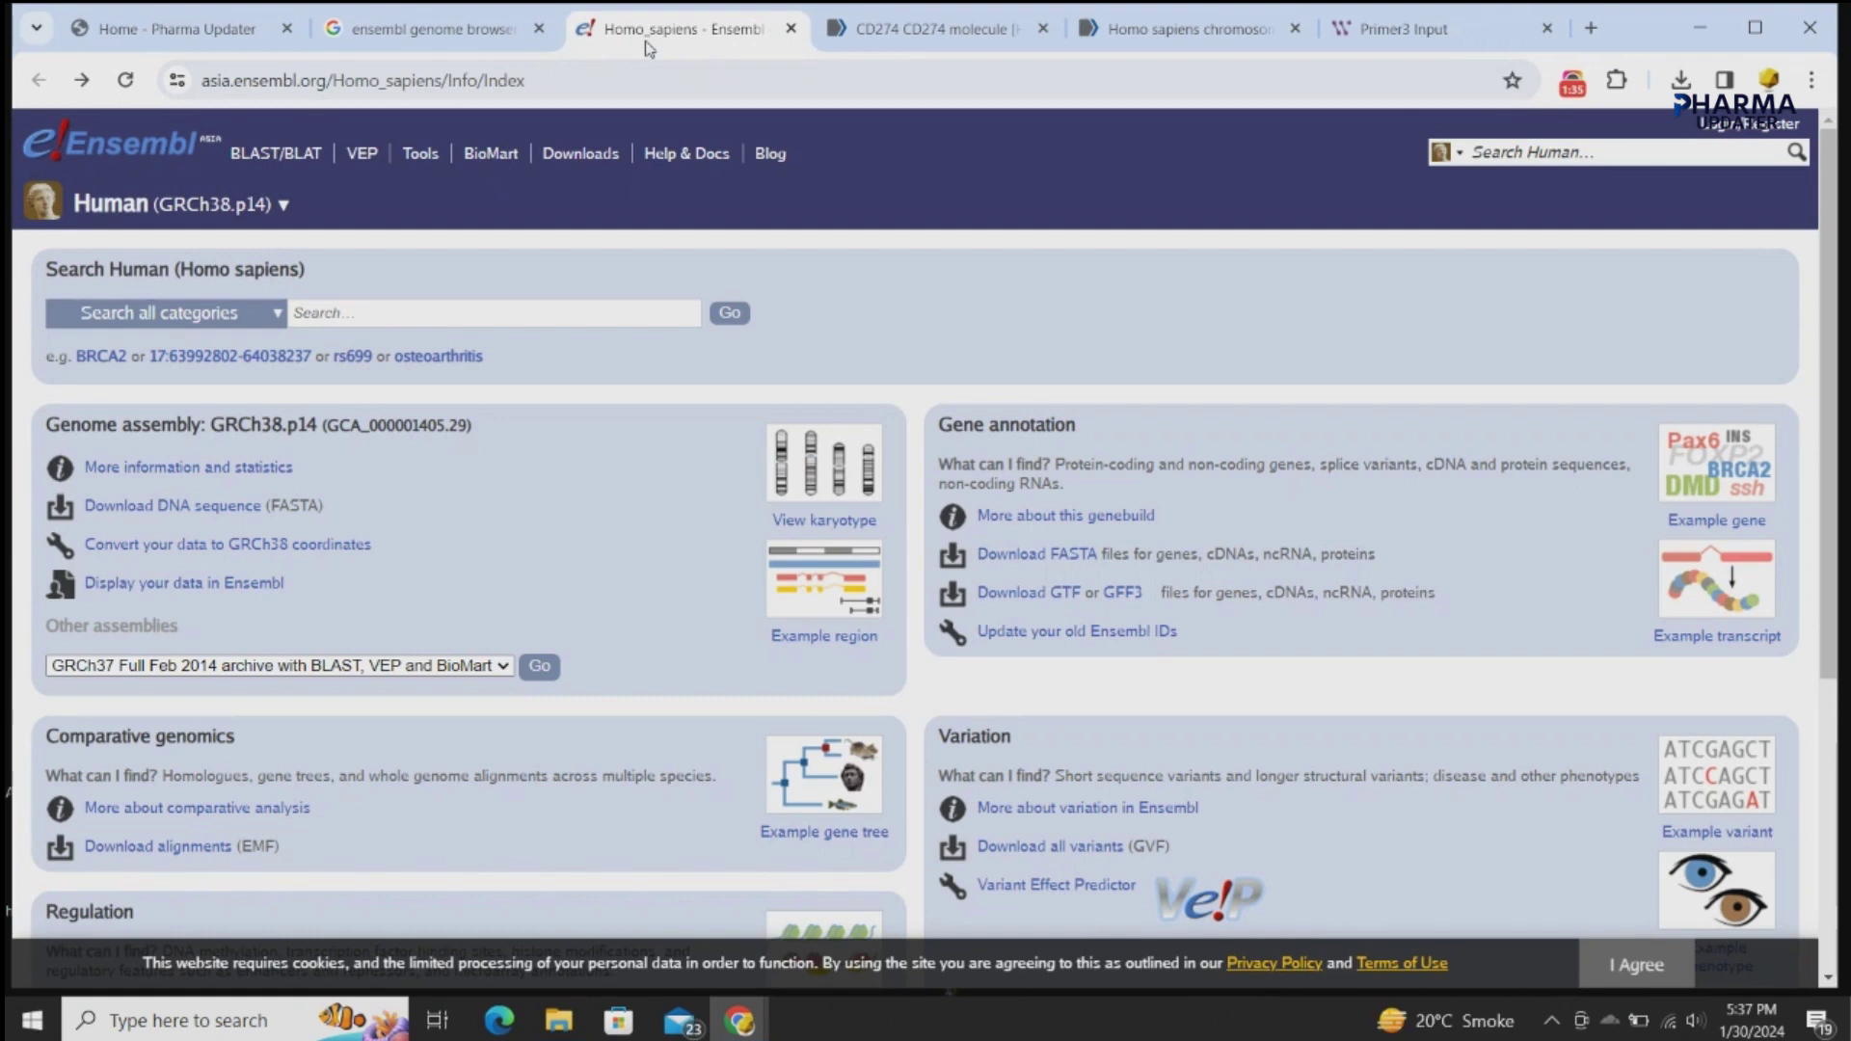
pyautogui.click(479, 43)
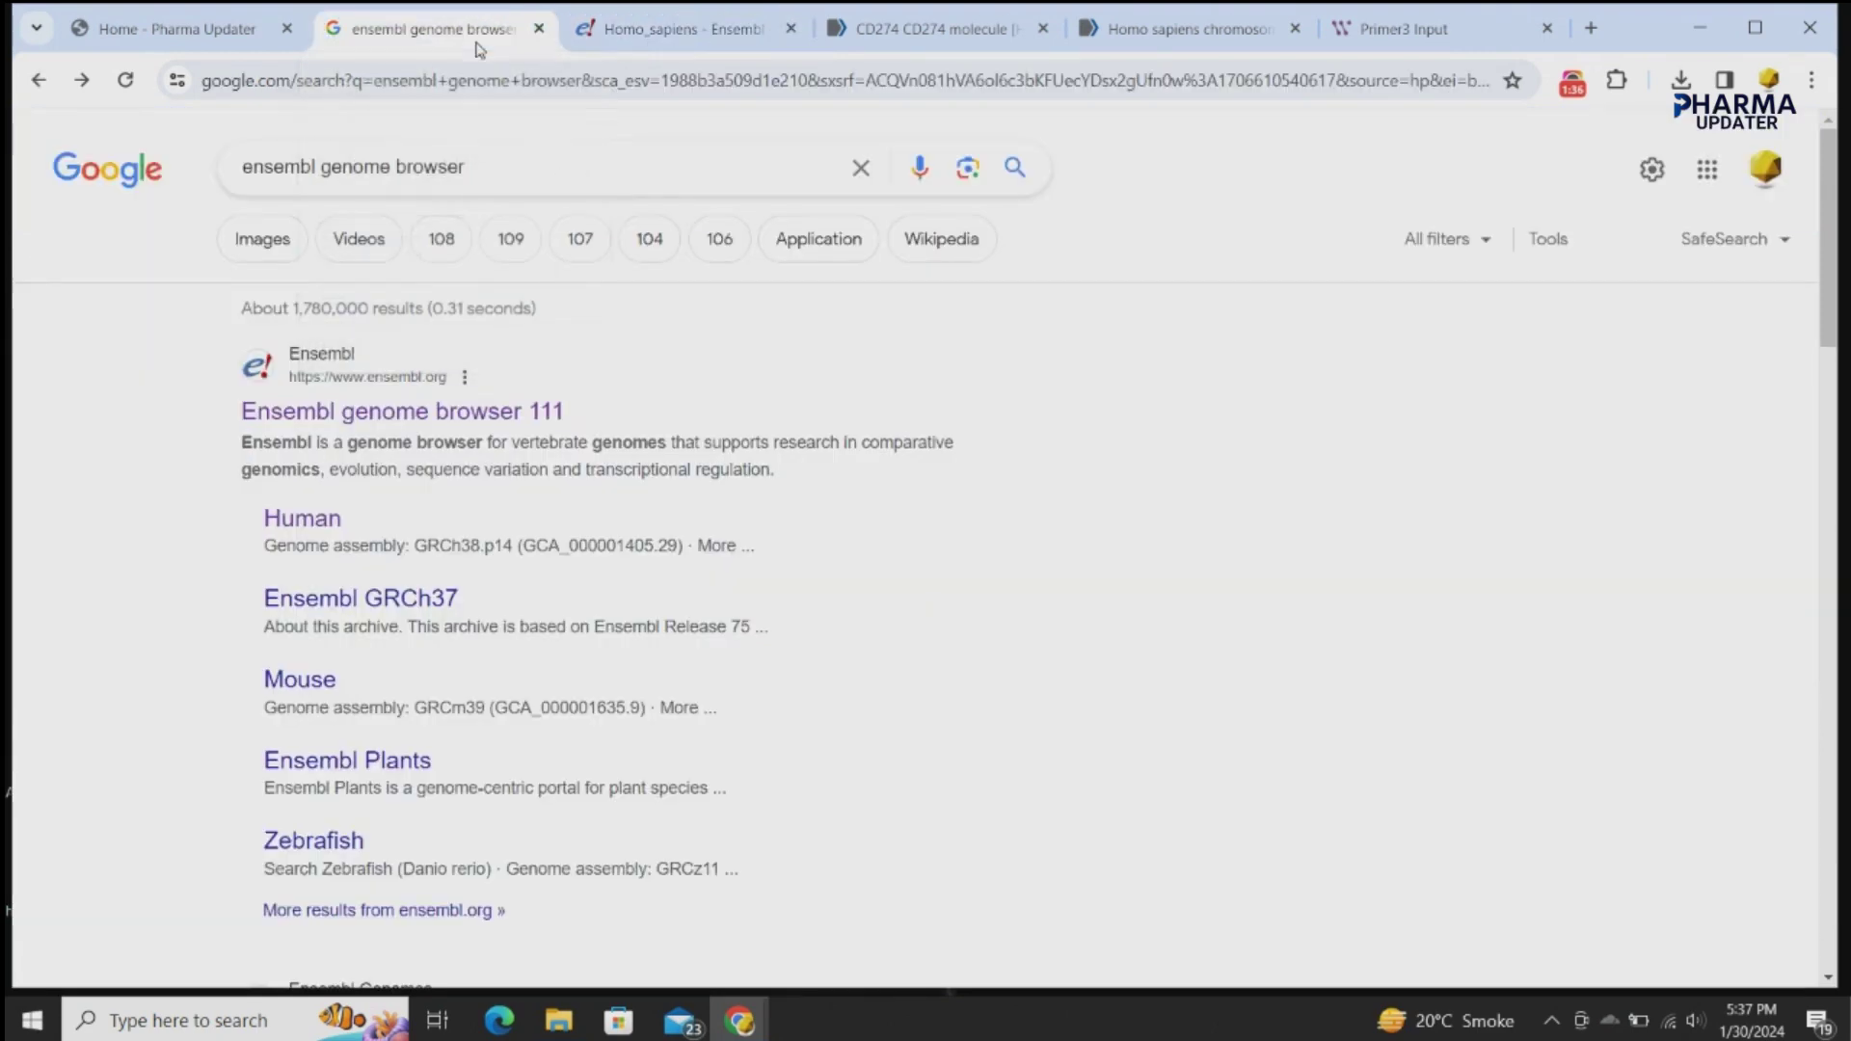
pyautogui.click(671, 37)
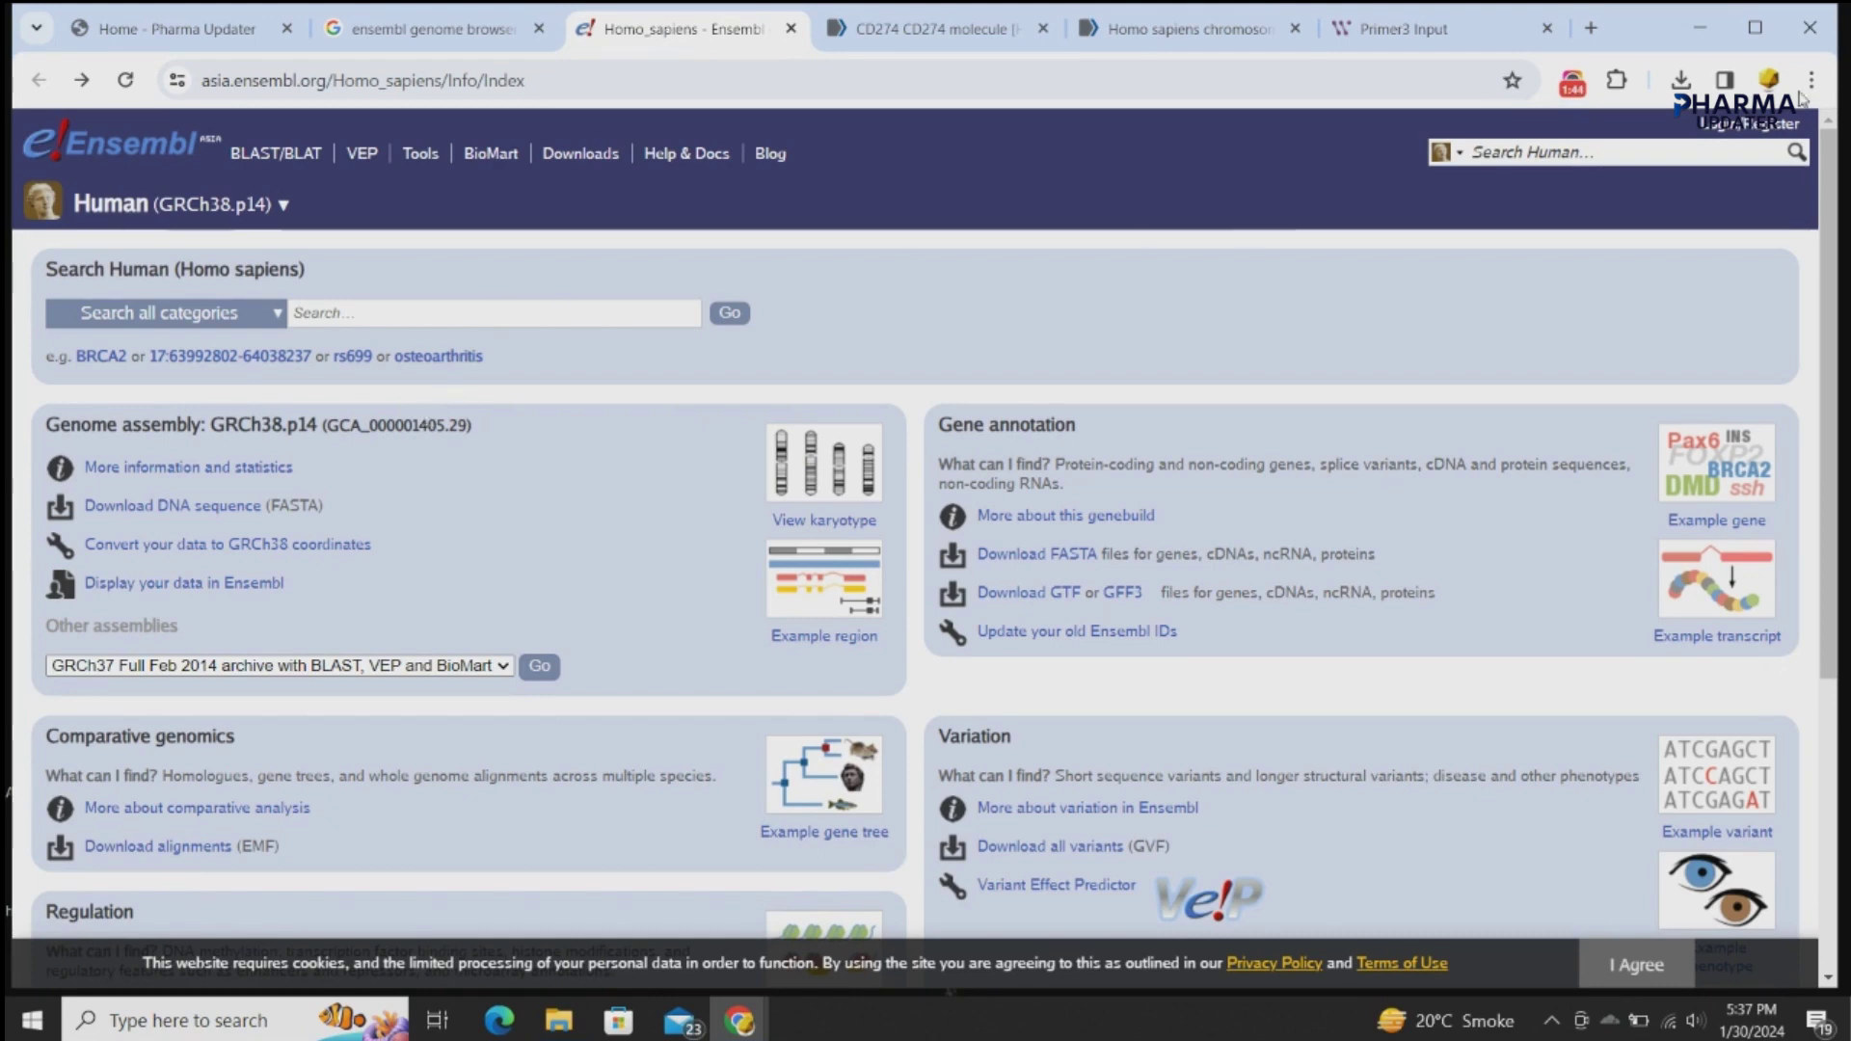
# - Examine the Ensembl Human page's sections on genome assembly, gene annotation, comparative genomics, regulation and variation
pyautogui.scroll(-4, 1837, 157)
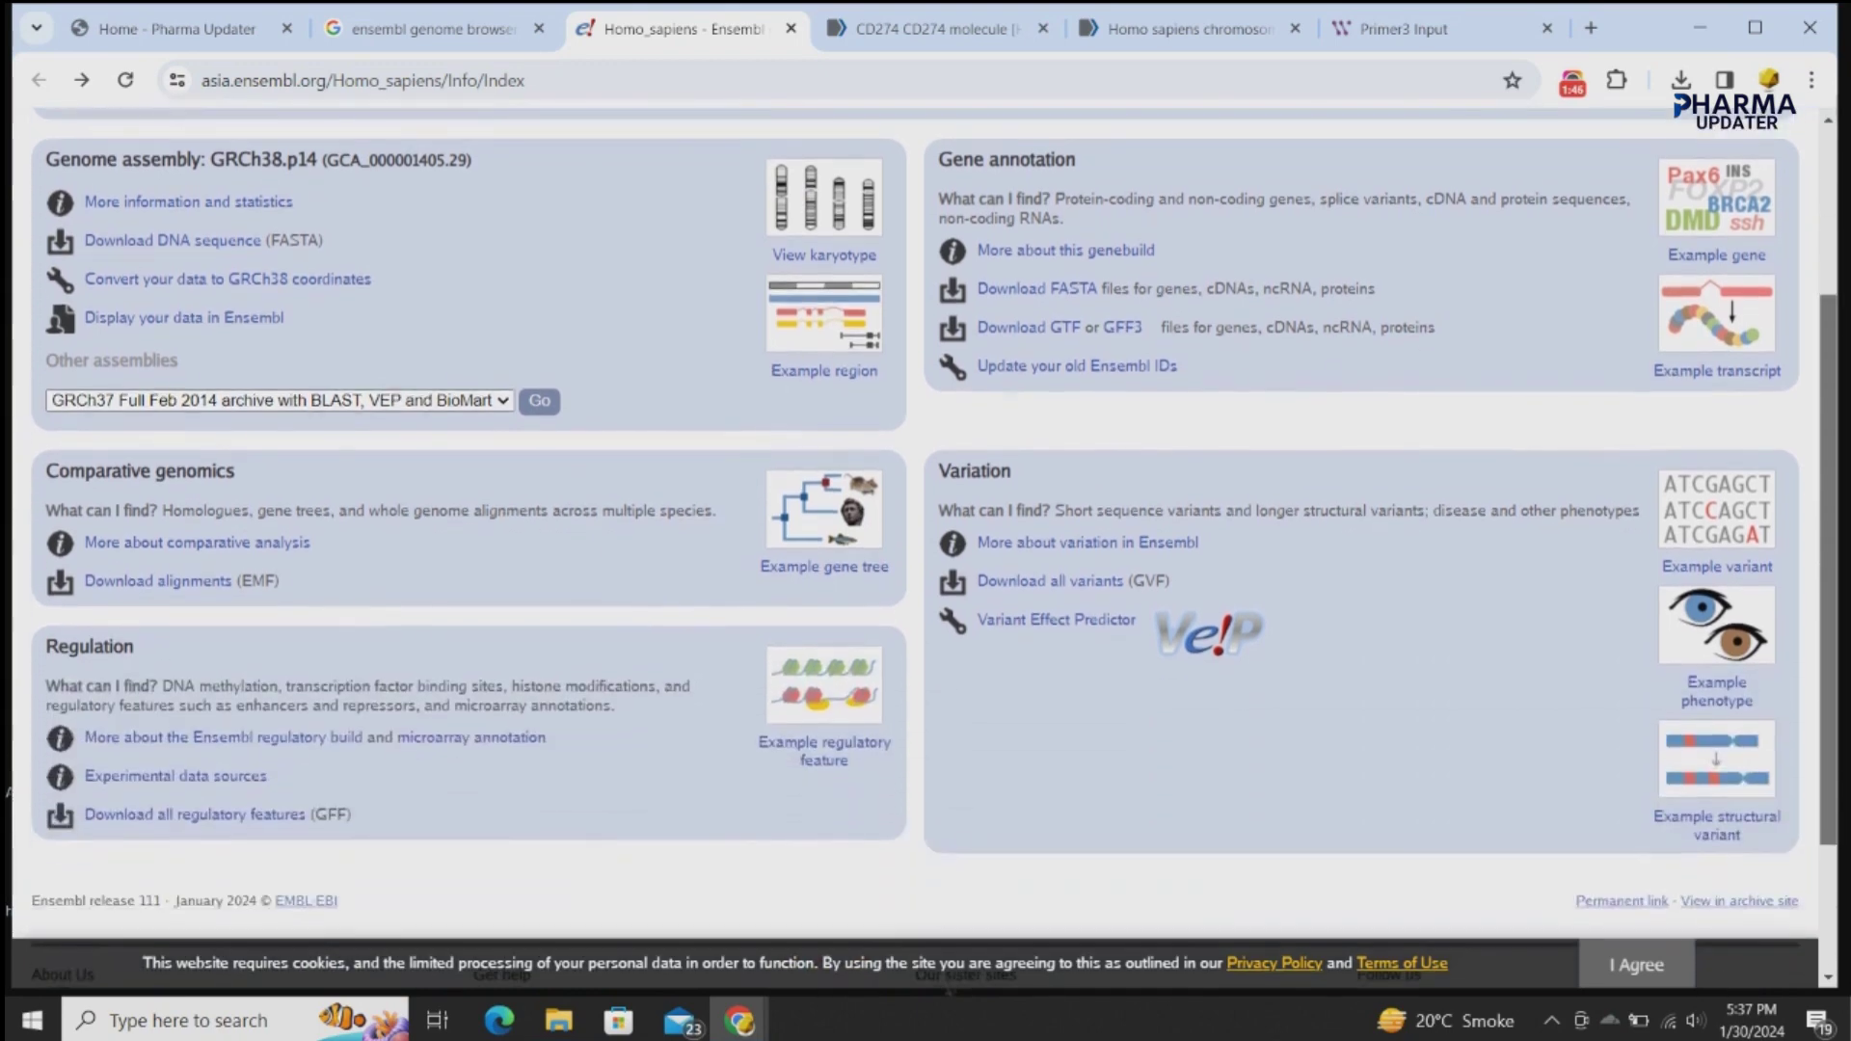
pyautogui.scroll(-1, 1837, 157)
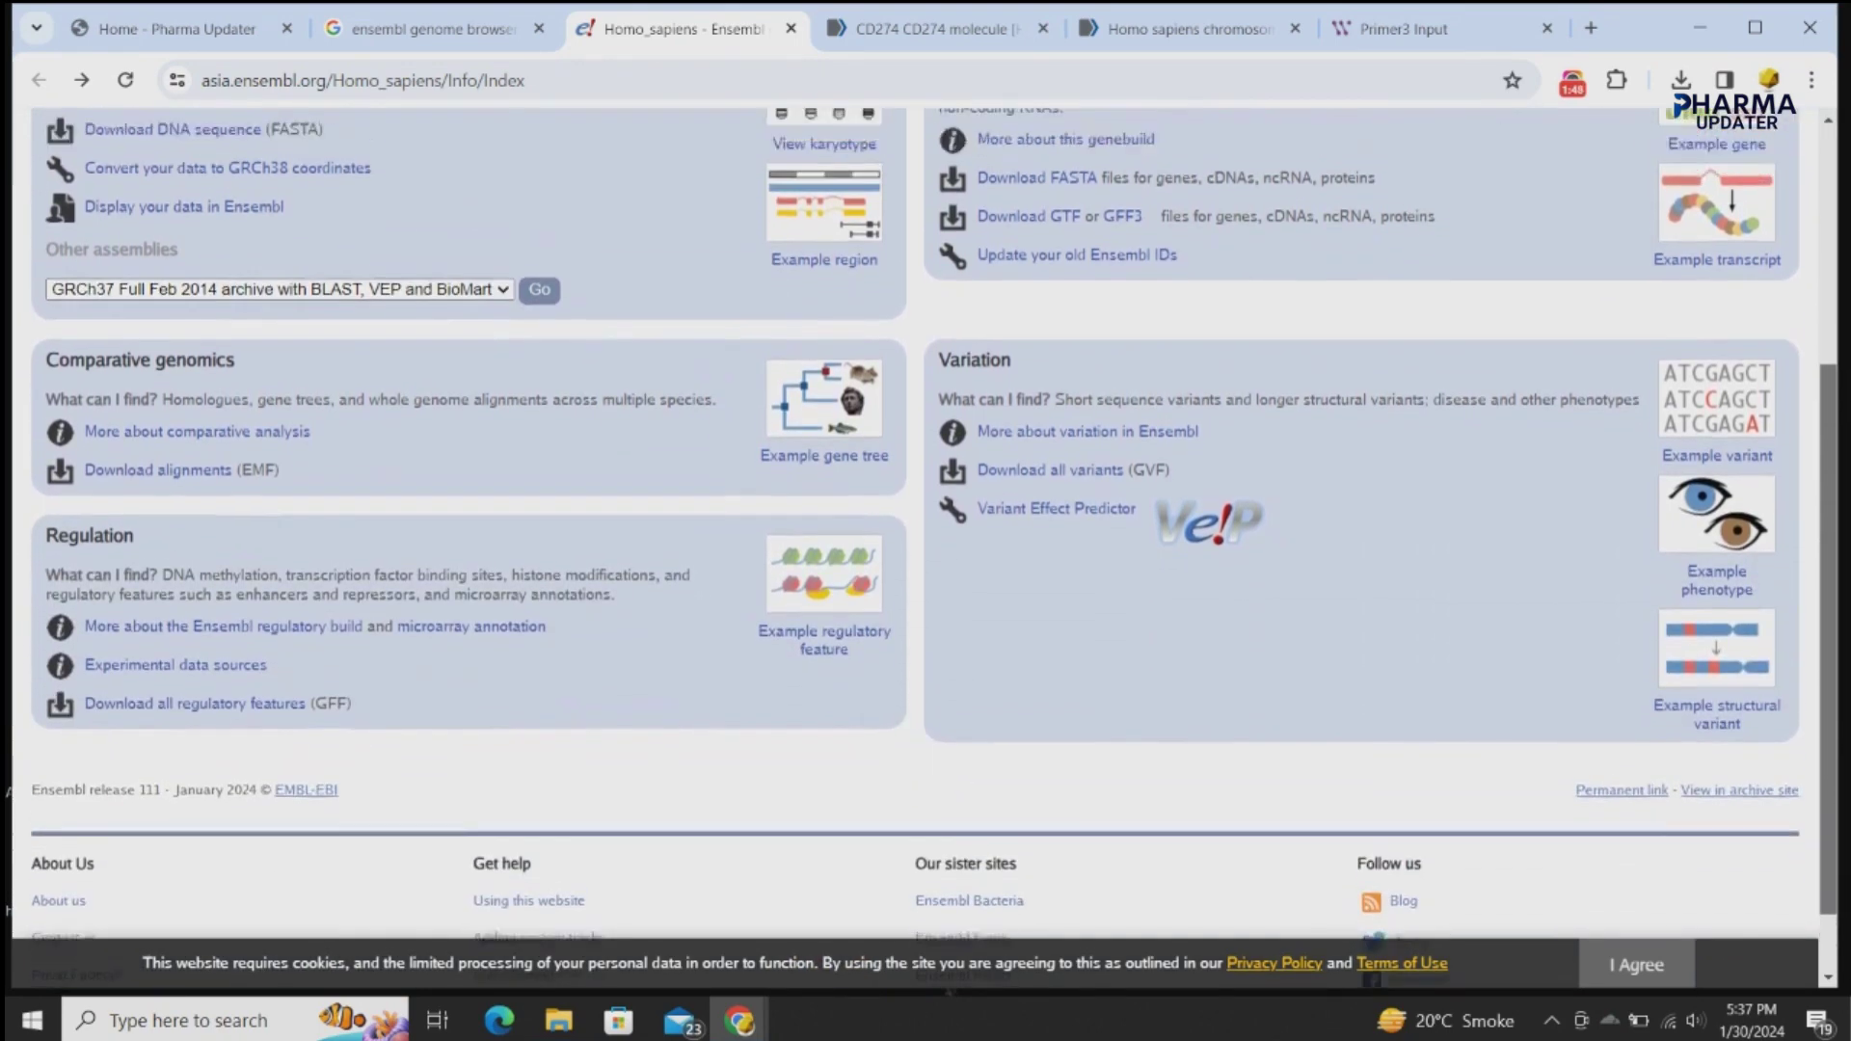
pyautogui.scroll(4, 1837, 157)
pyautogui.scroll(-1, 1843, 135)
pyautogui.scroll(1, 1844, 135)
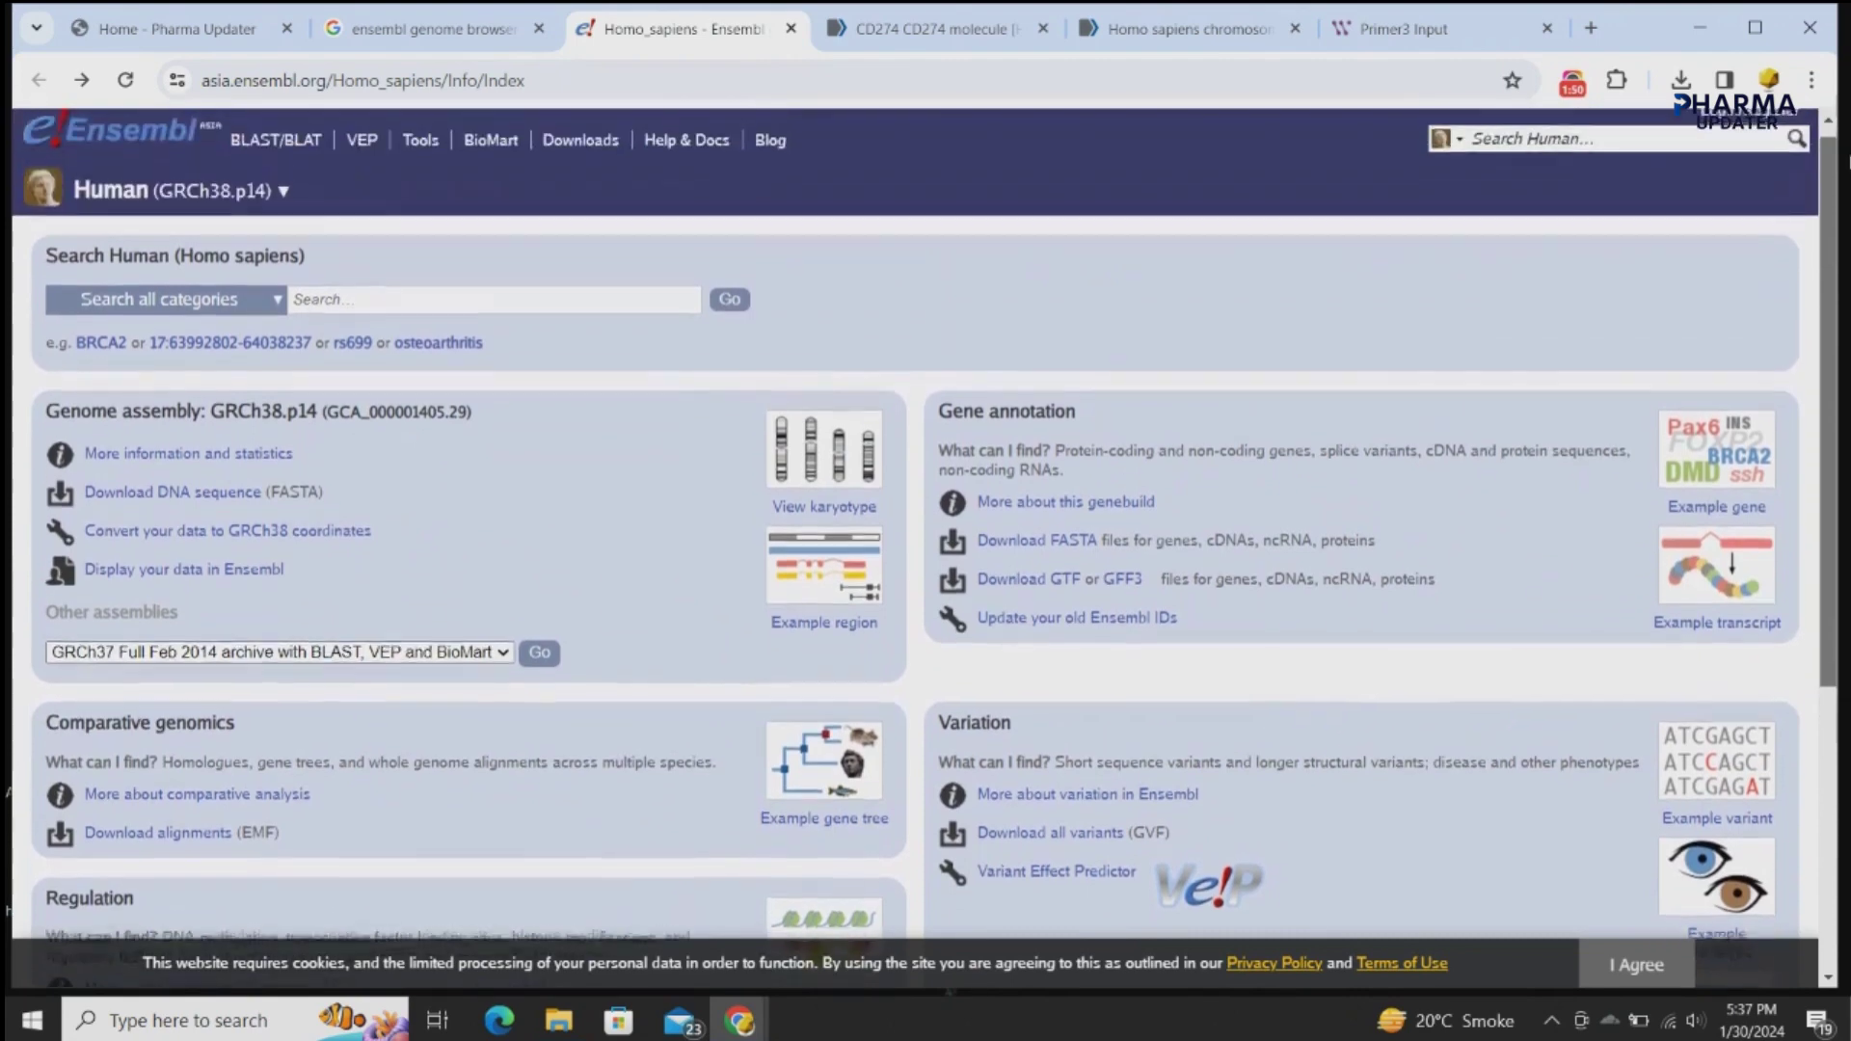
pyautogui.scroll(-1, 1843, 135)
pyautogui.scroll(2, 1844, 135)
pyautogui.scroll(-3, 1846, 131)
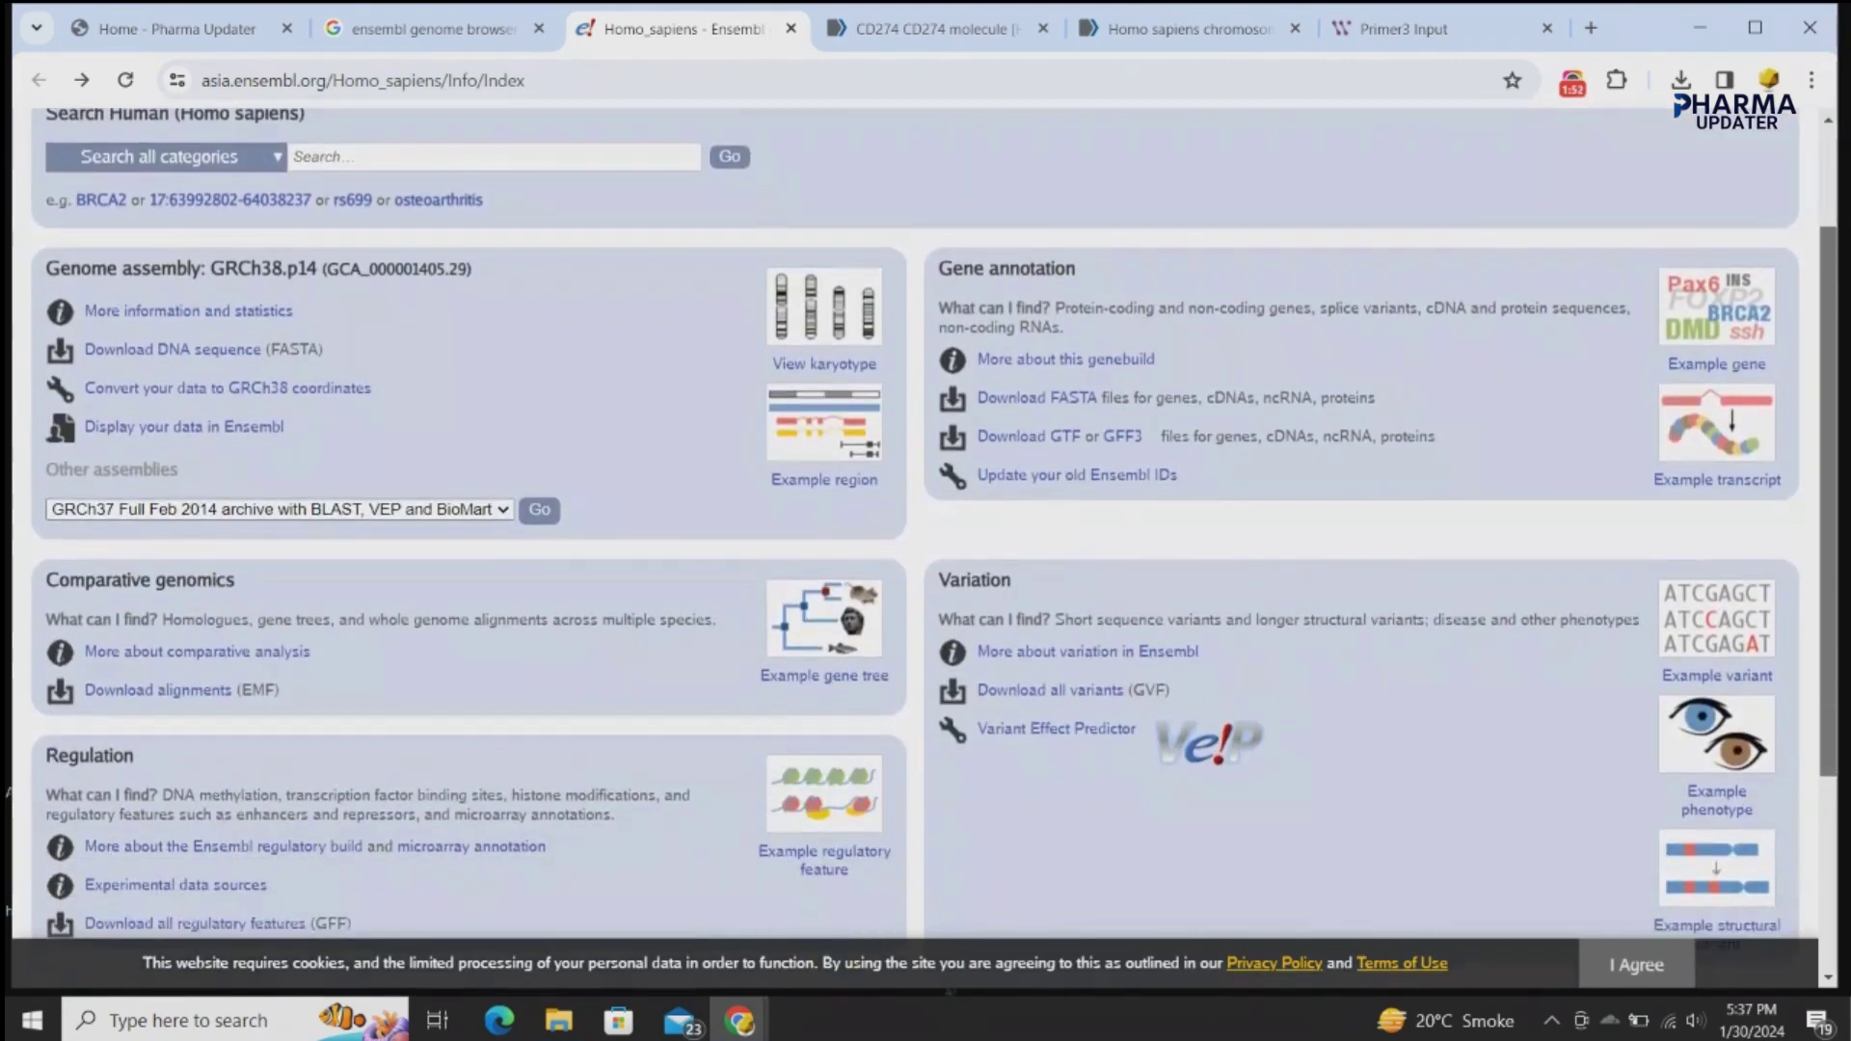
pyautogui.scroll(2, 926, 536)
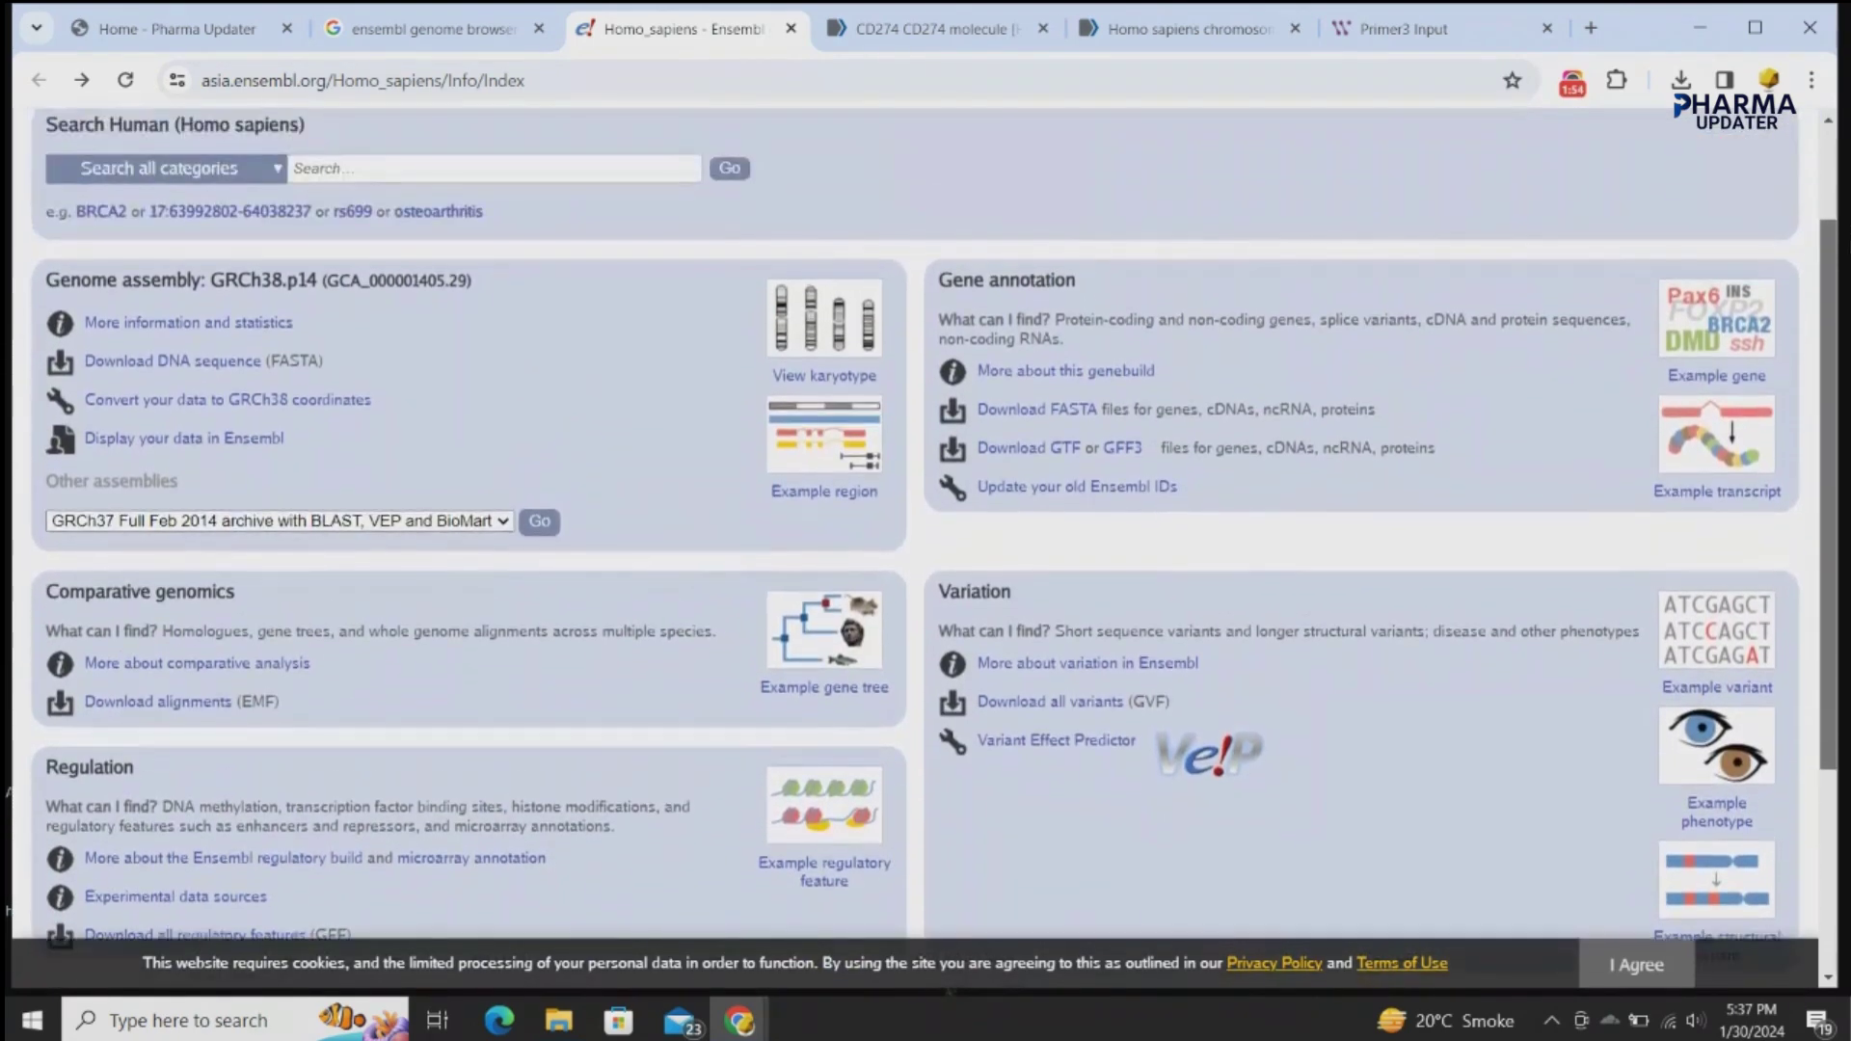
pyautogui.scroll(1, 925, 535)
pyautogui.scroll(-2, 926, 546)
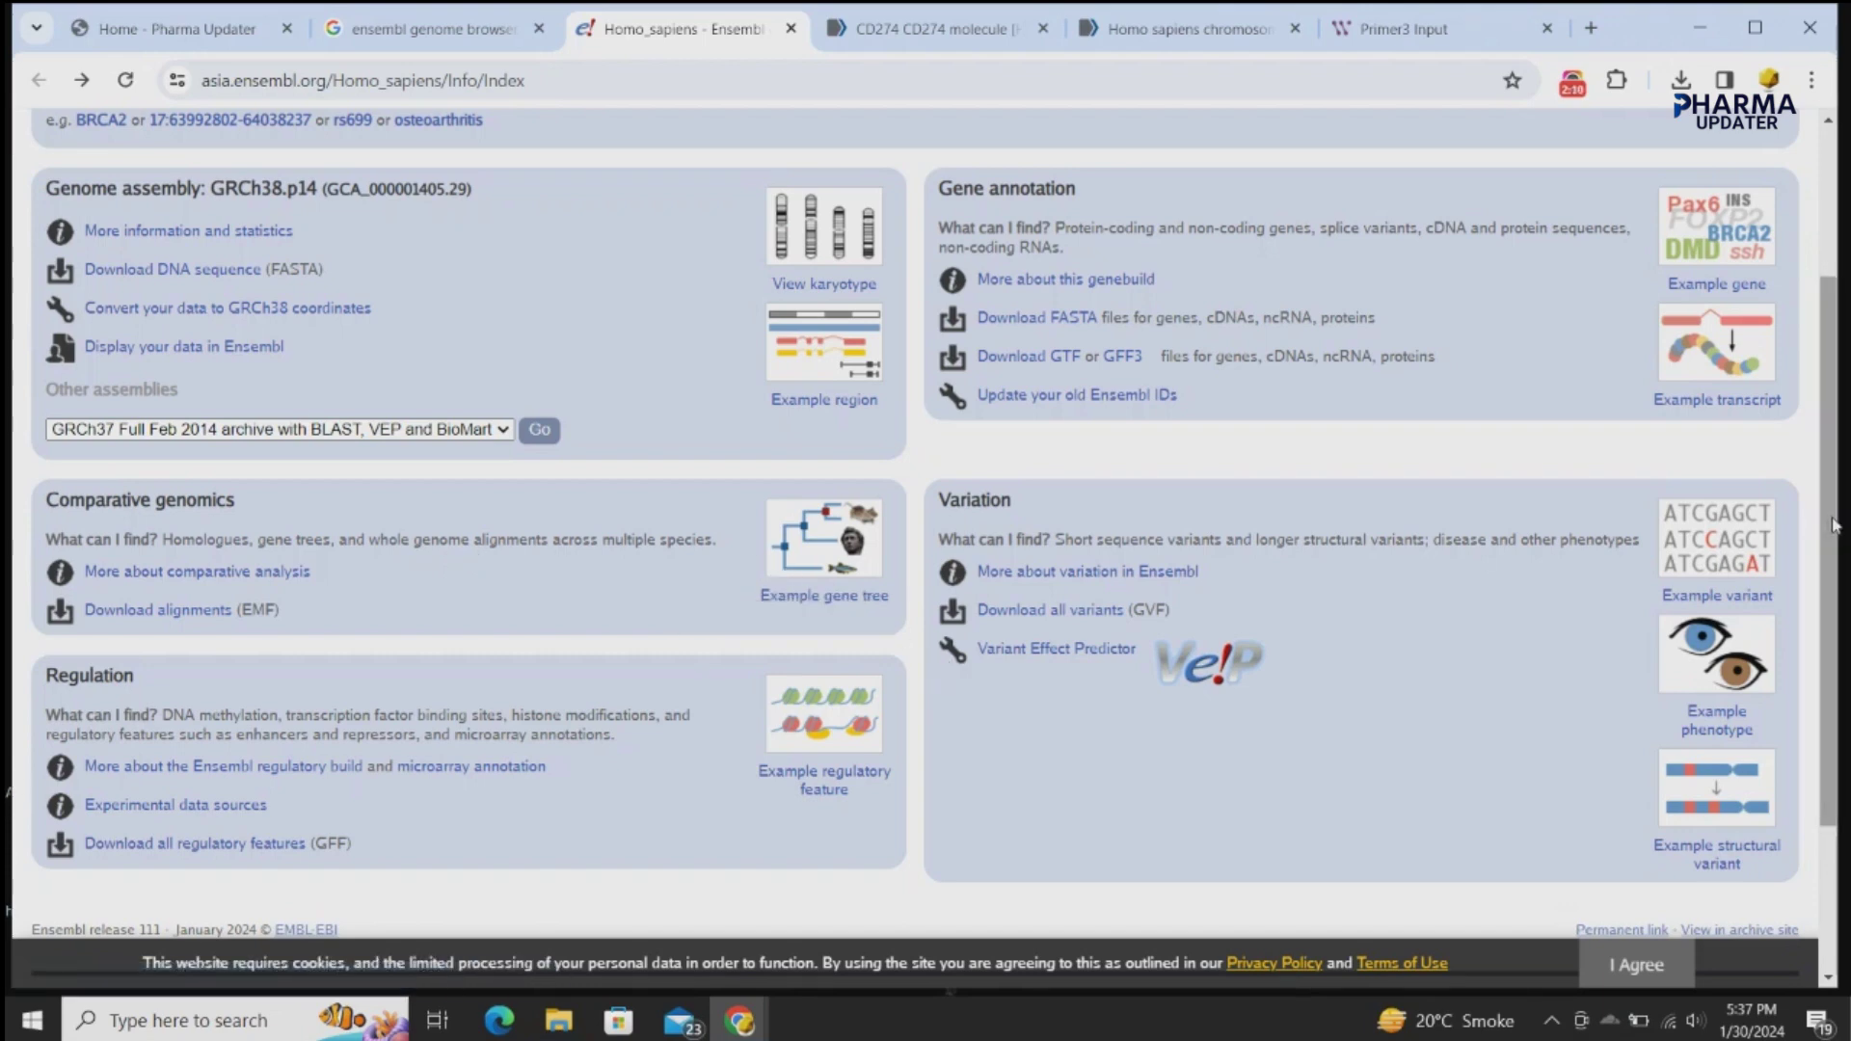
pyautogui.moveTo(1830, 525); pyautogui.dragTo(1837, 339)
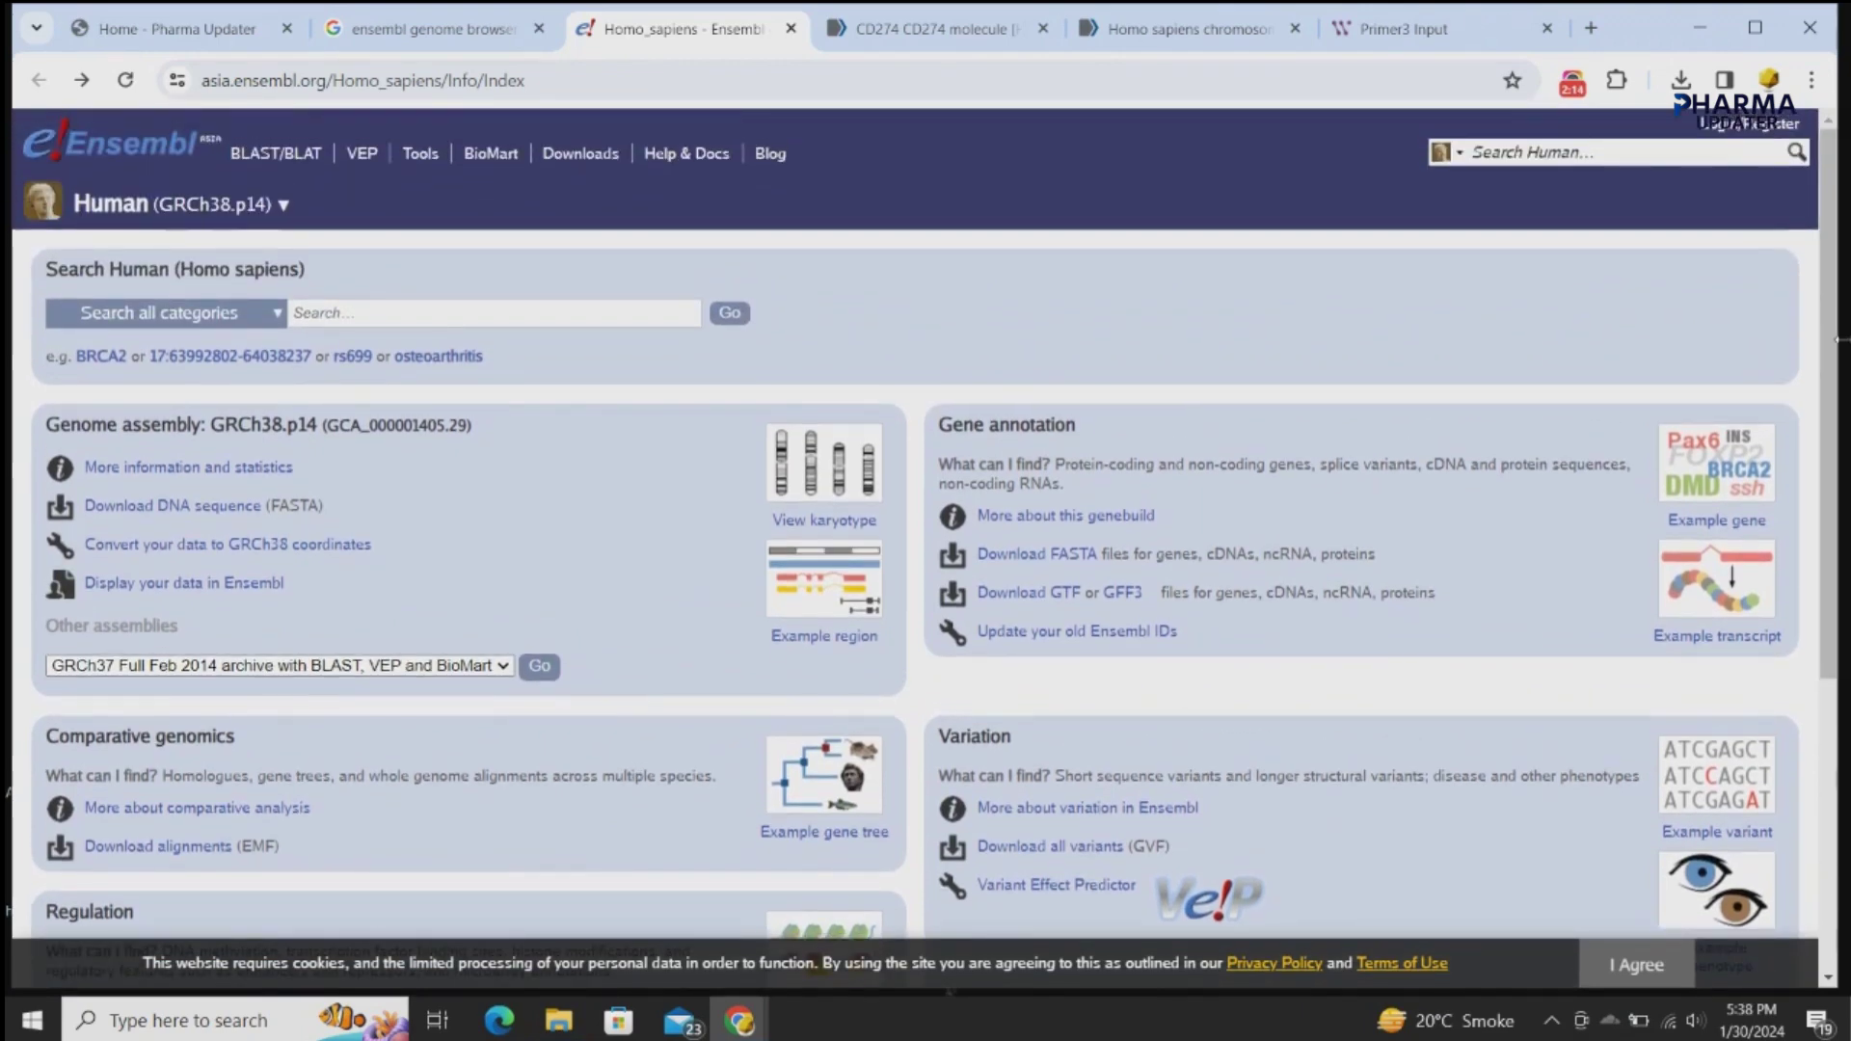
# - Check the heading of the NCBI chromosome 9 FASTA record, and return to the Ensembl Human page
pyautogui.click(1248, 36)
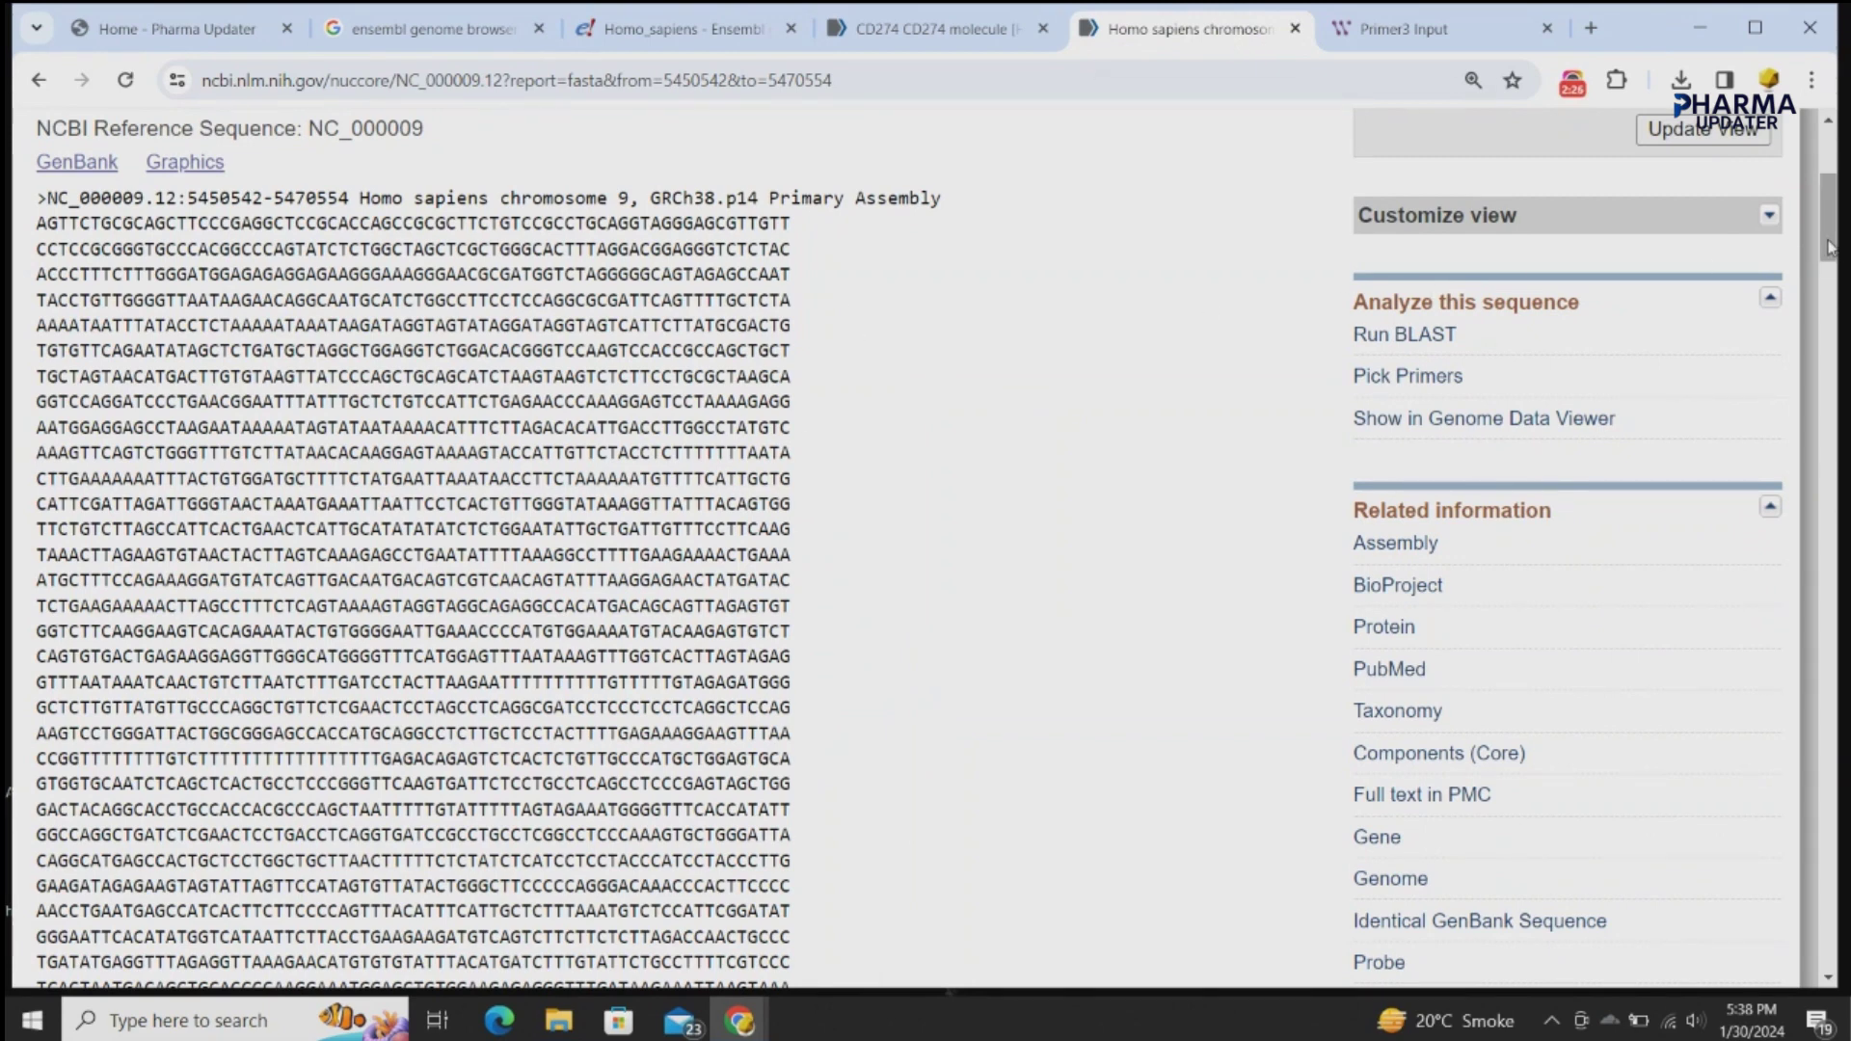
pyautogui.moveTo(1829, 248); pyautogui.dragTo(1847, 203)
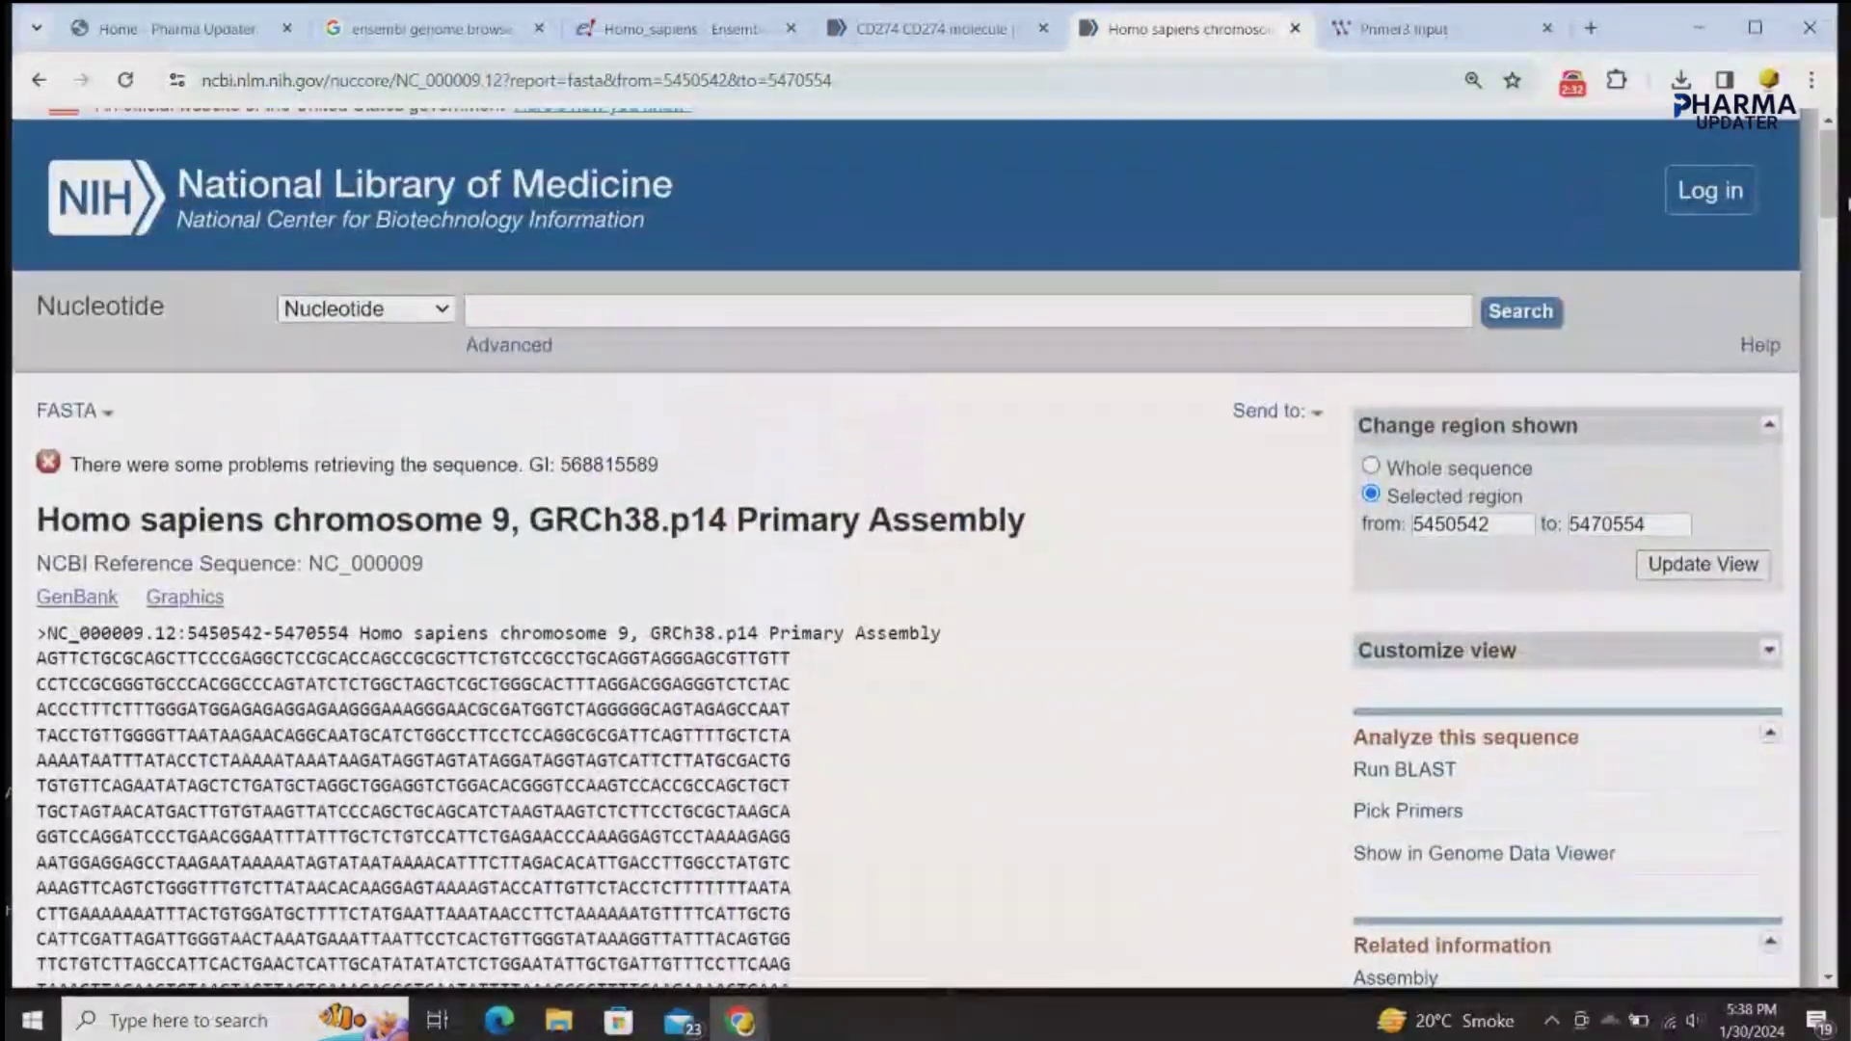
pyautogui.click(695, 27)
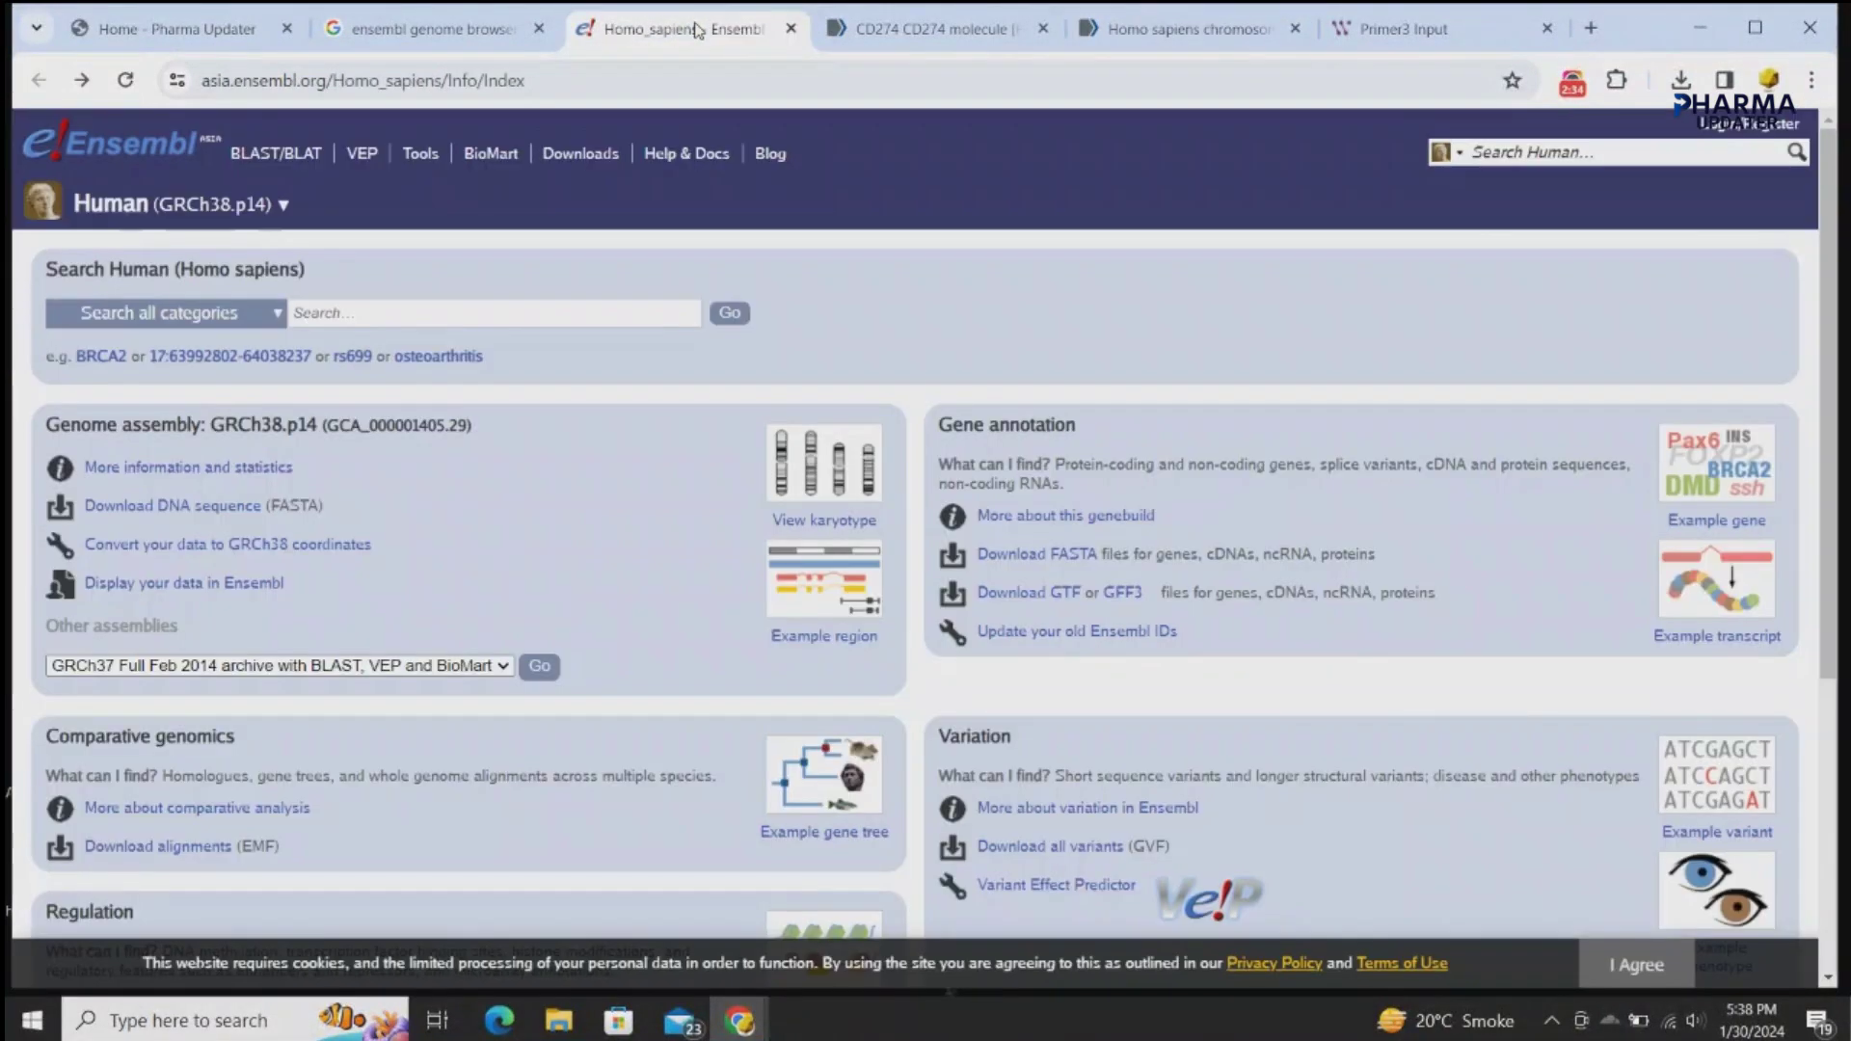
# - Search the Ensembl human genome for "cd274"
pyautogui.click(342, 315)
pyautogui.write('p')
pyautogui.press('BackSpace')
pyautogui.press('BackSpace')
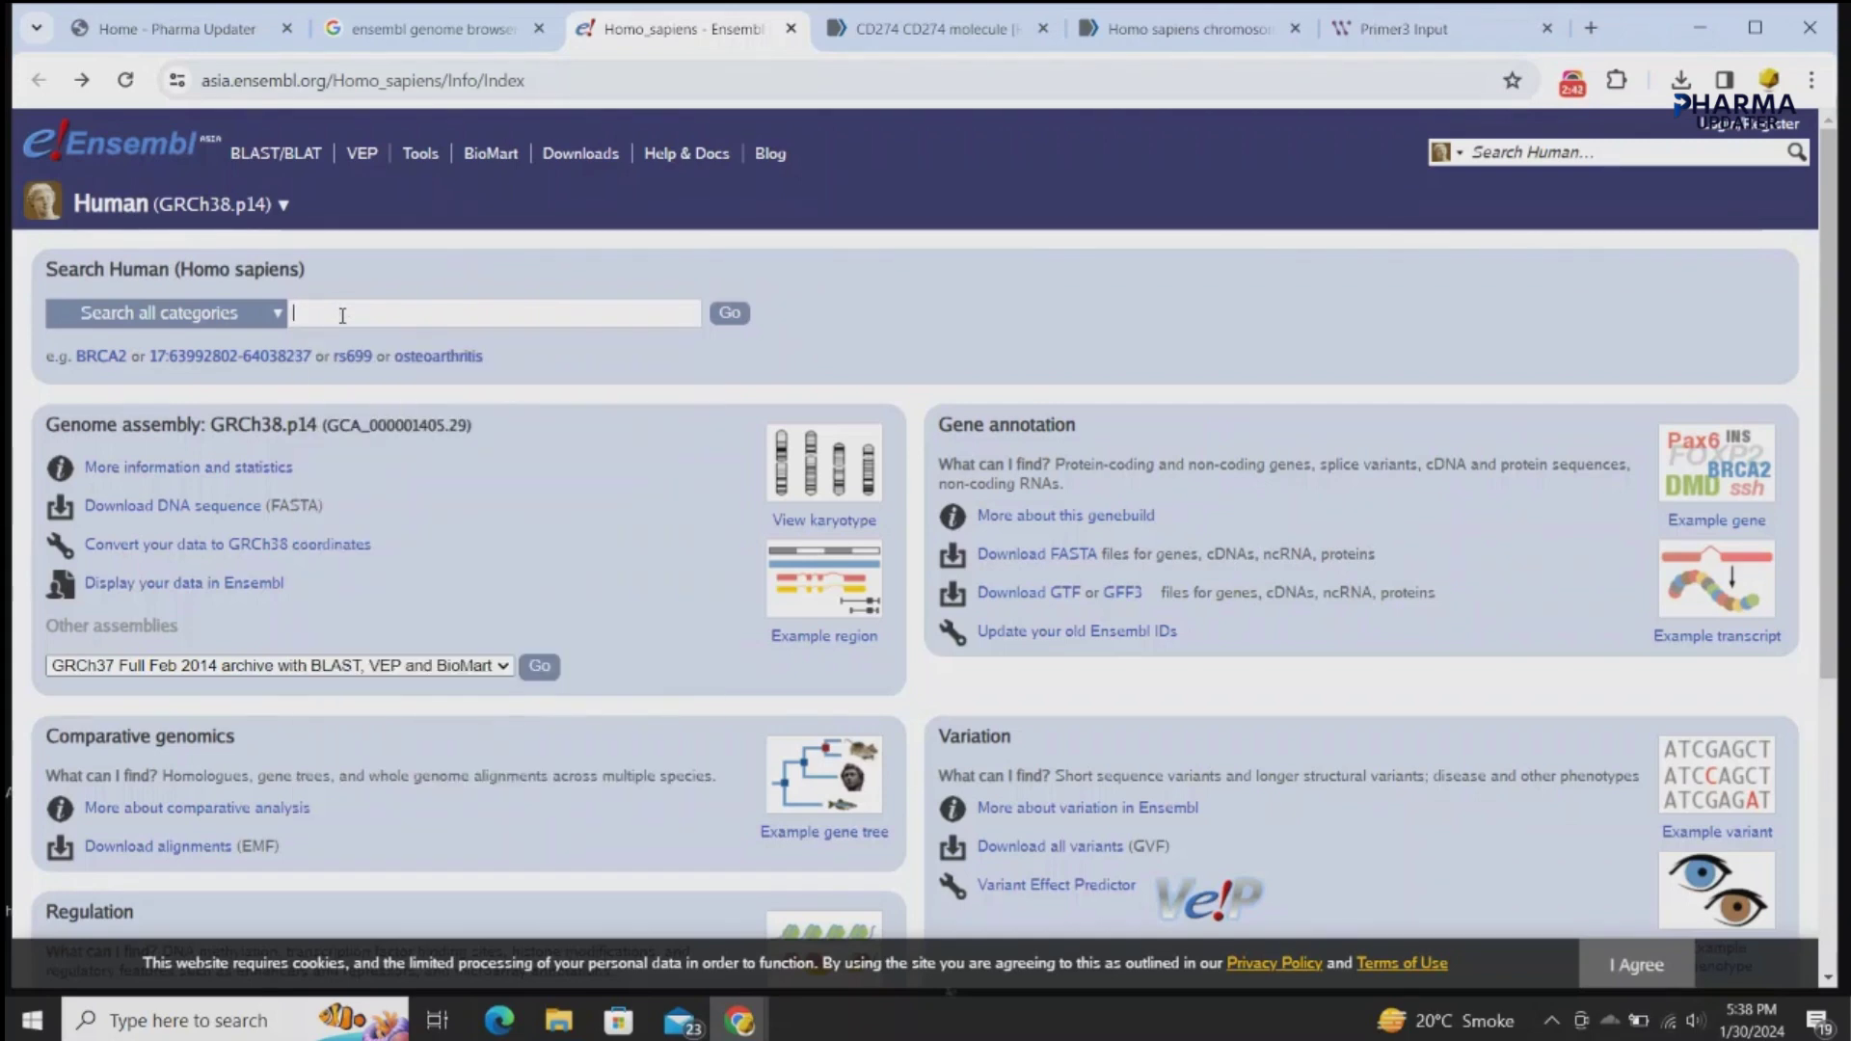
pyautogui.write('cd27')
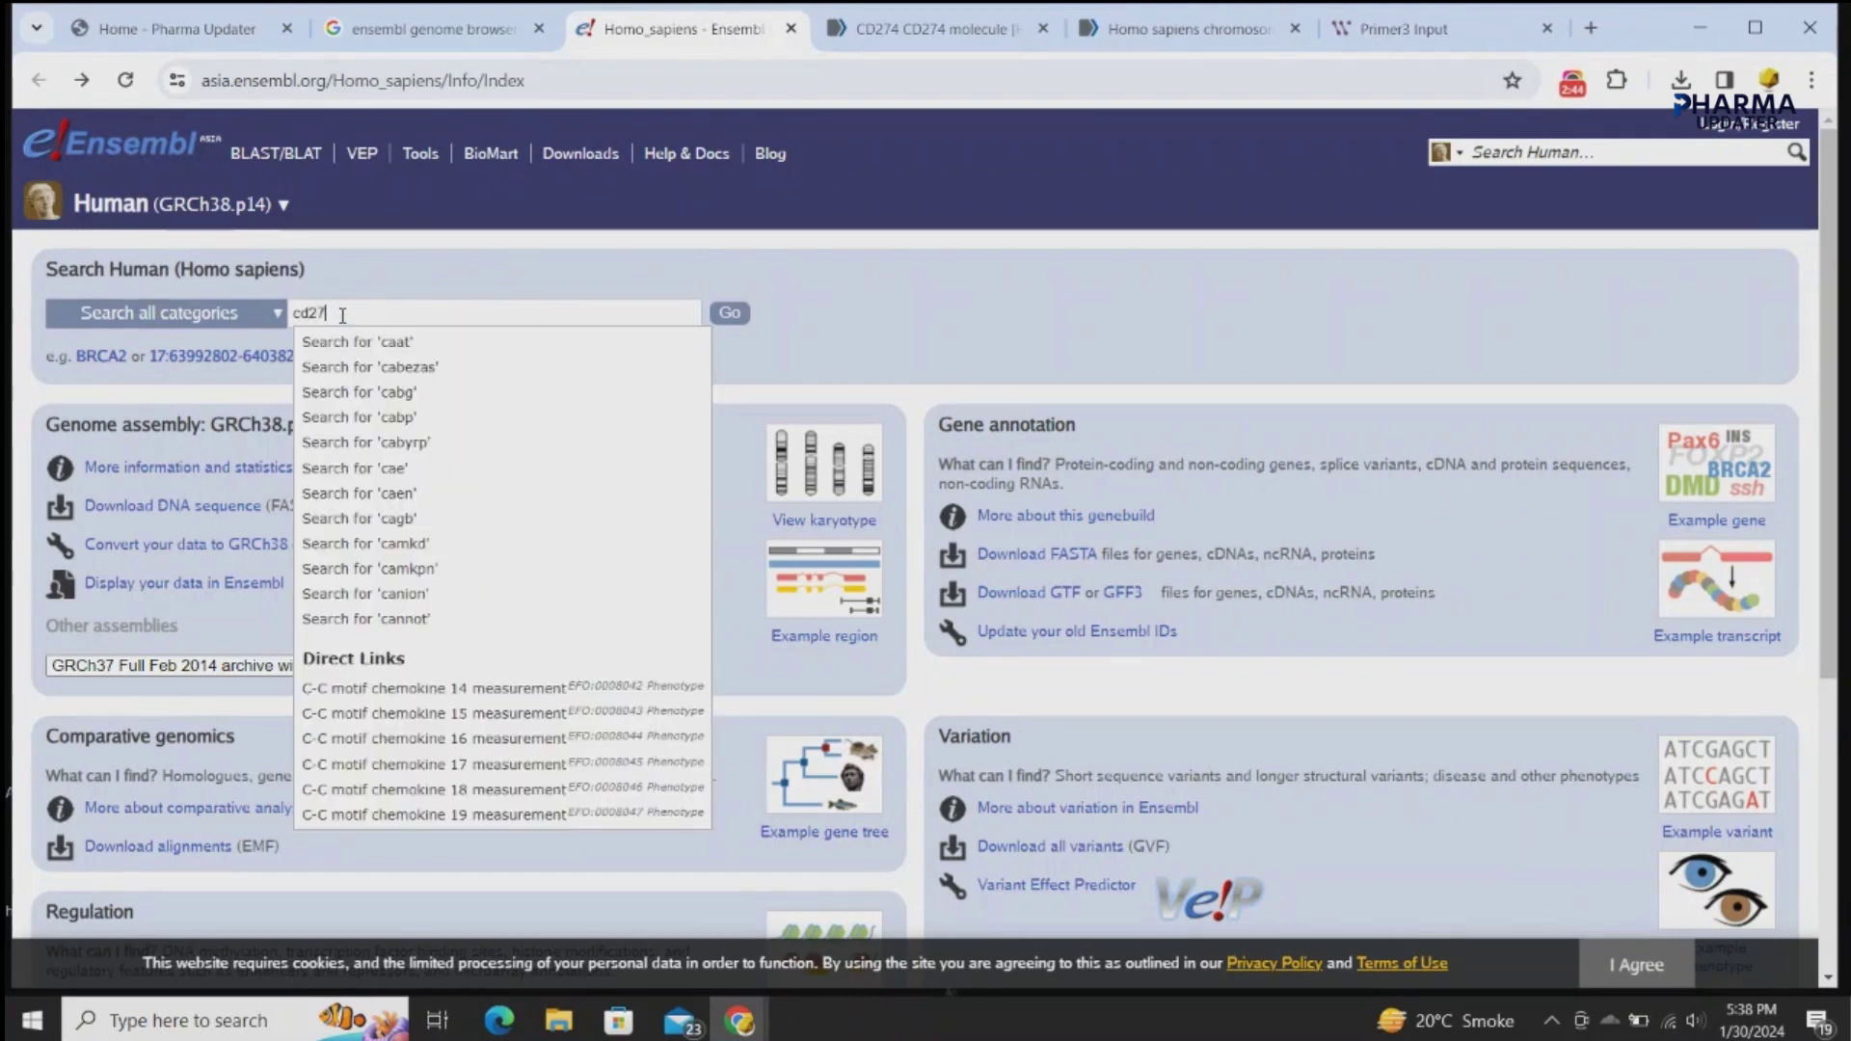
pyautogui.write('4')
pyautogui.press('Return')
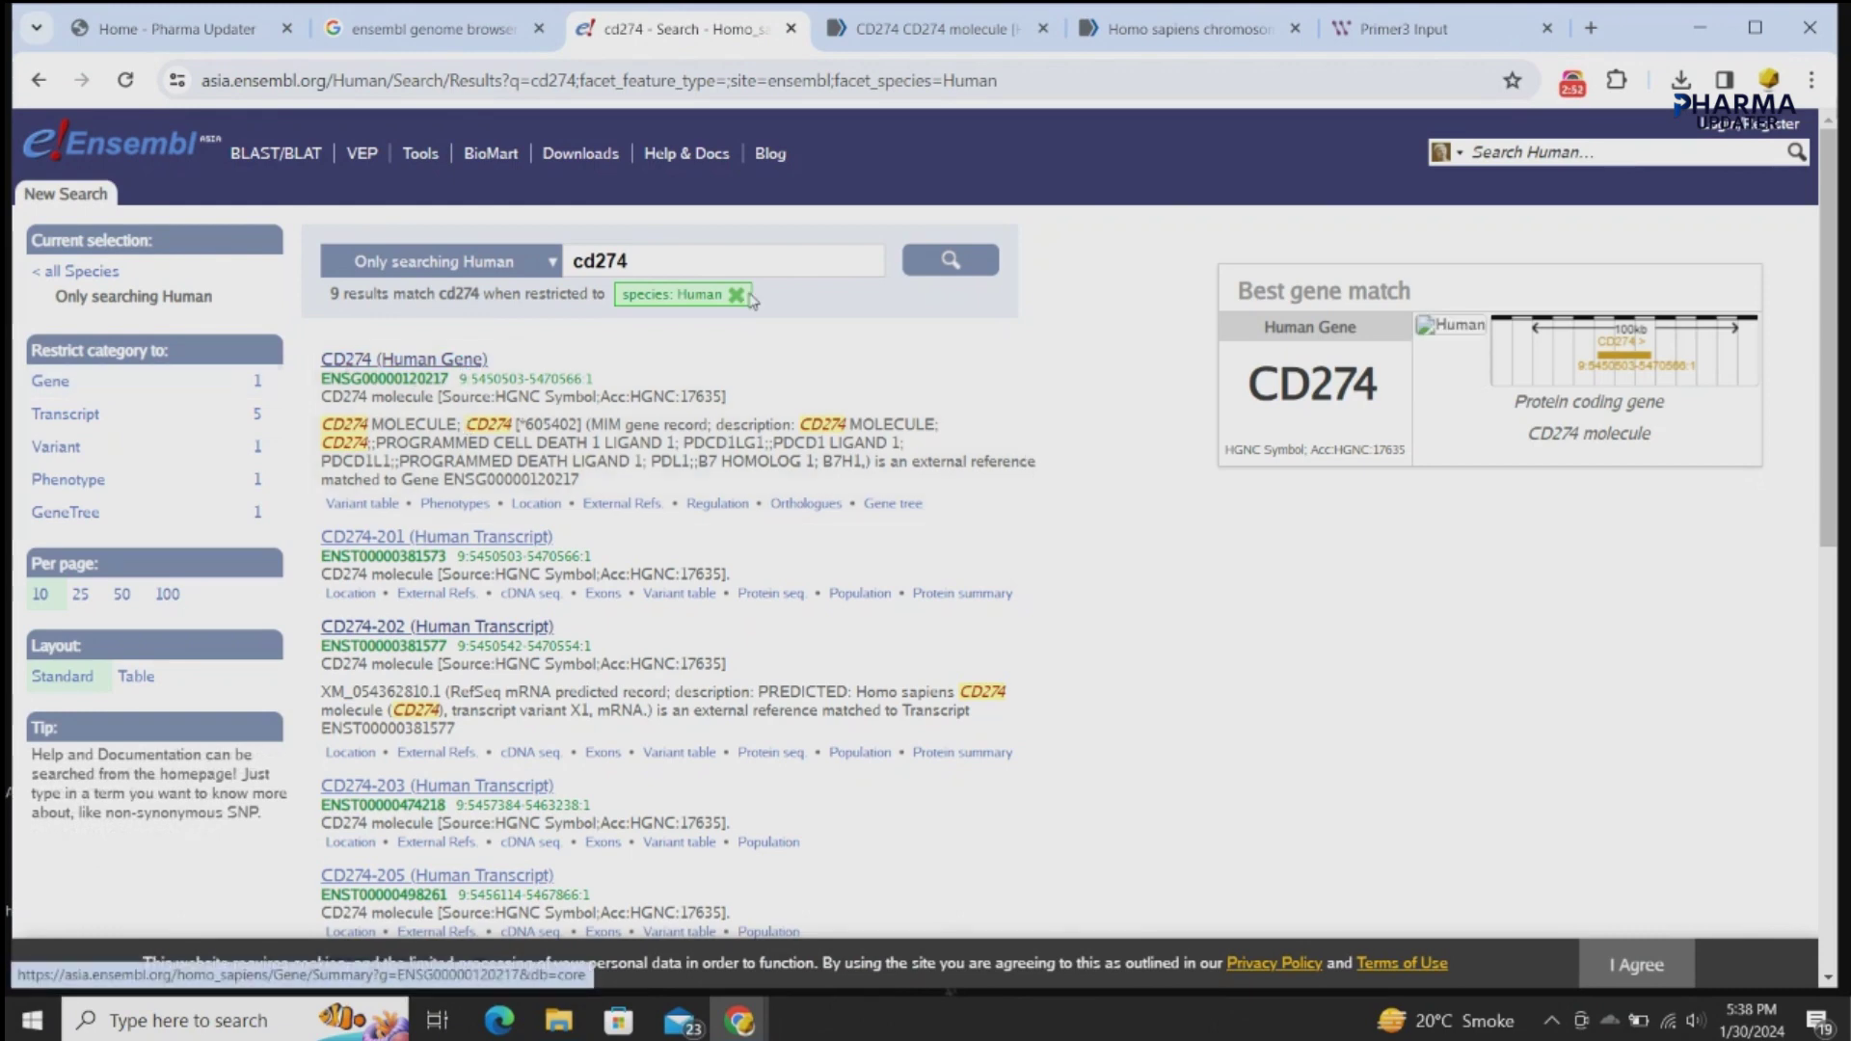
# - Compare the Ensembl cd274 results with the NCBI chromosome 9 FASTA record, ending on the Ensembl results
pyautogui.click(1178, 29)
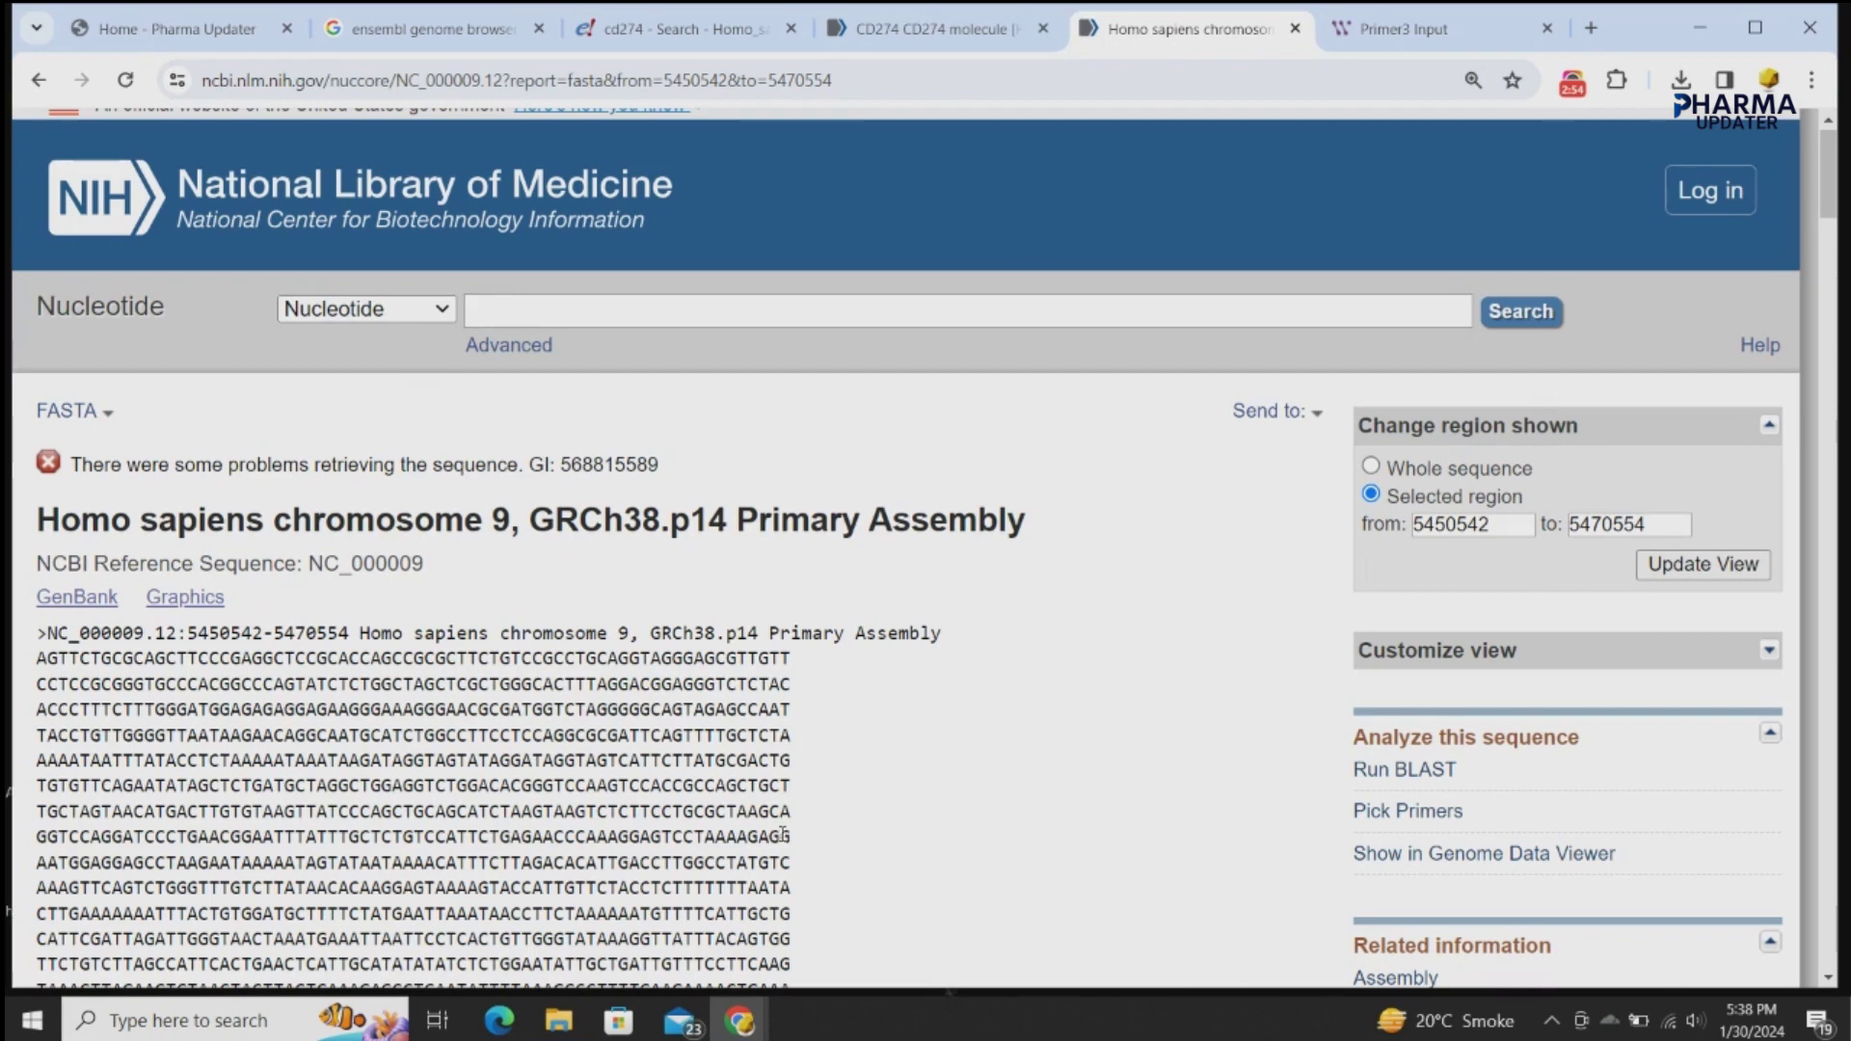
pyautogui.click(712, 32)
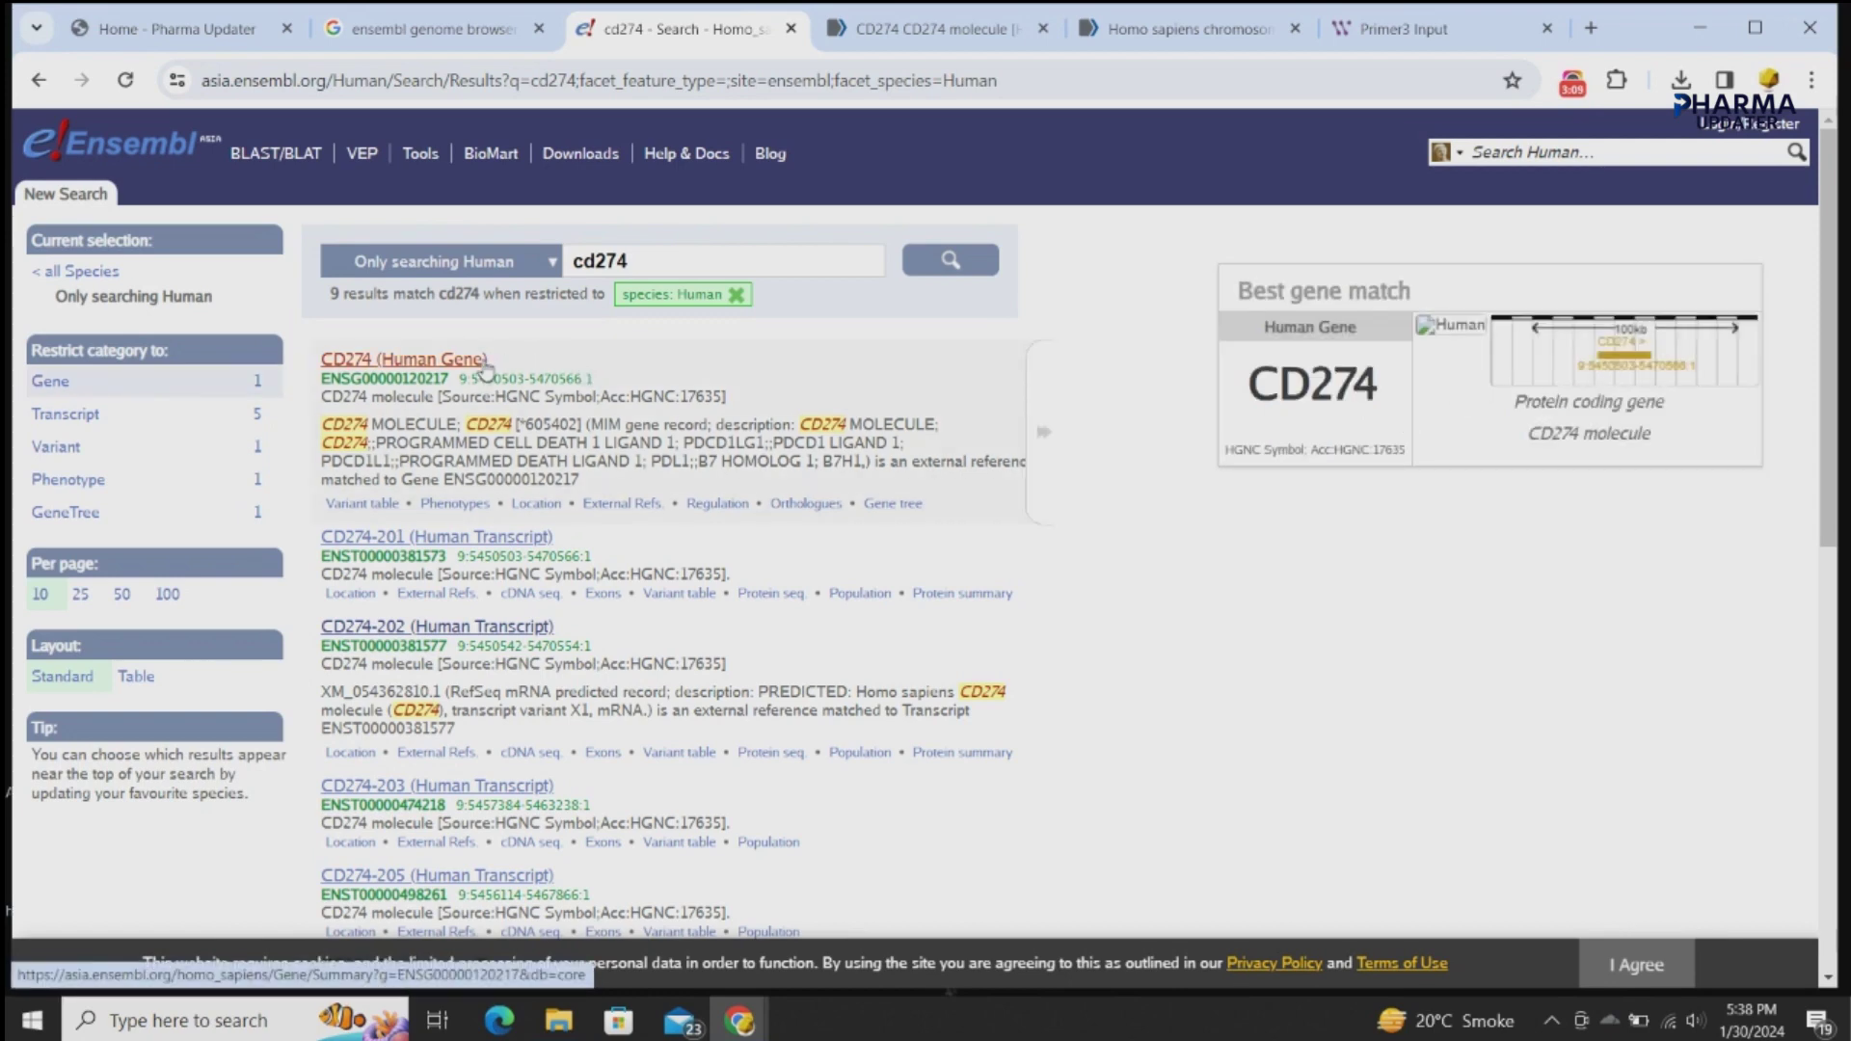
pyautogui.click(1178, 41)
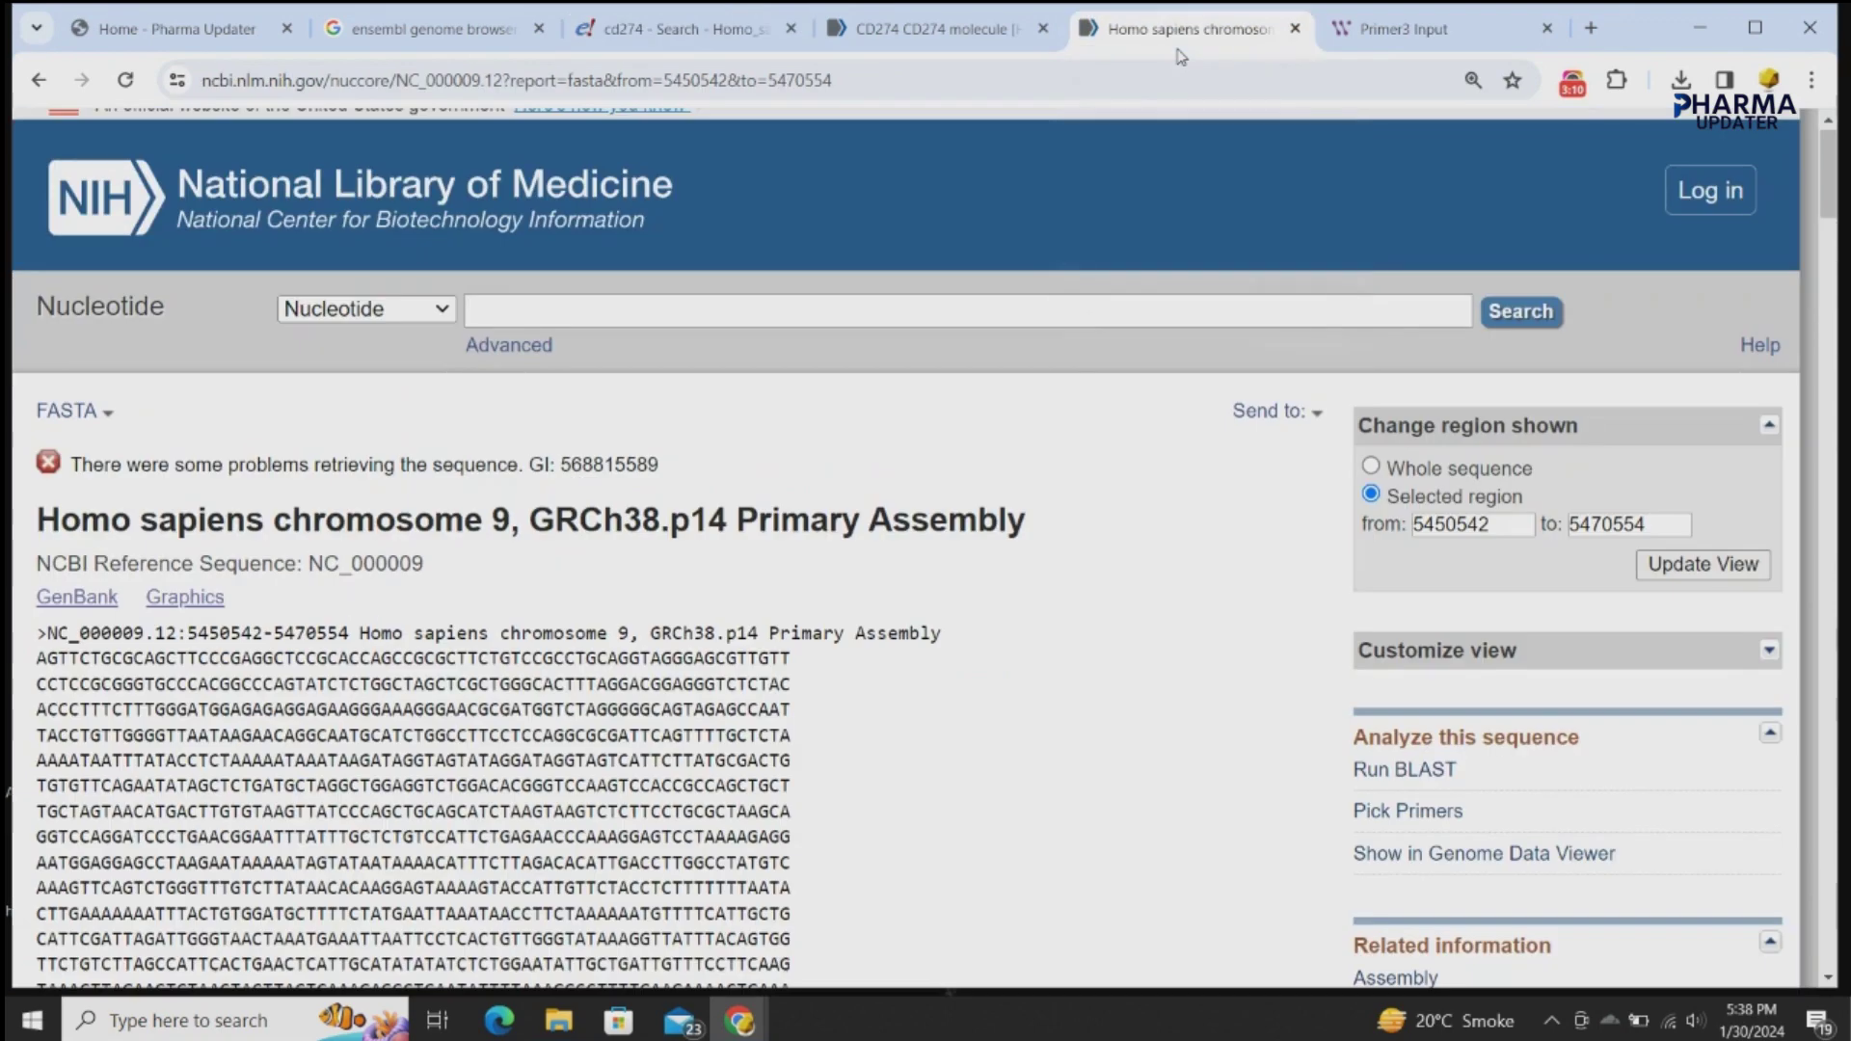
pyautogui.click(631, 39)
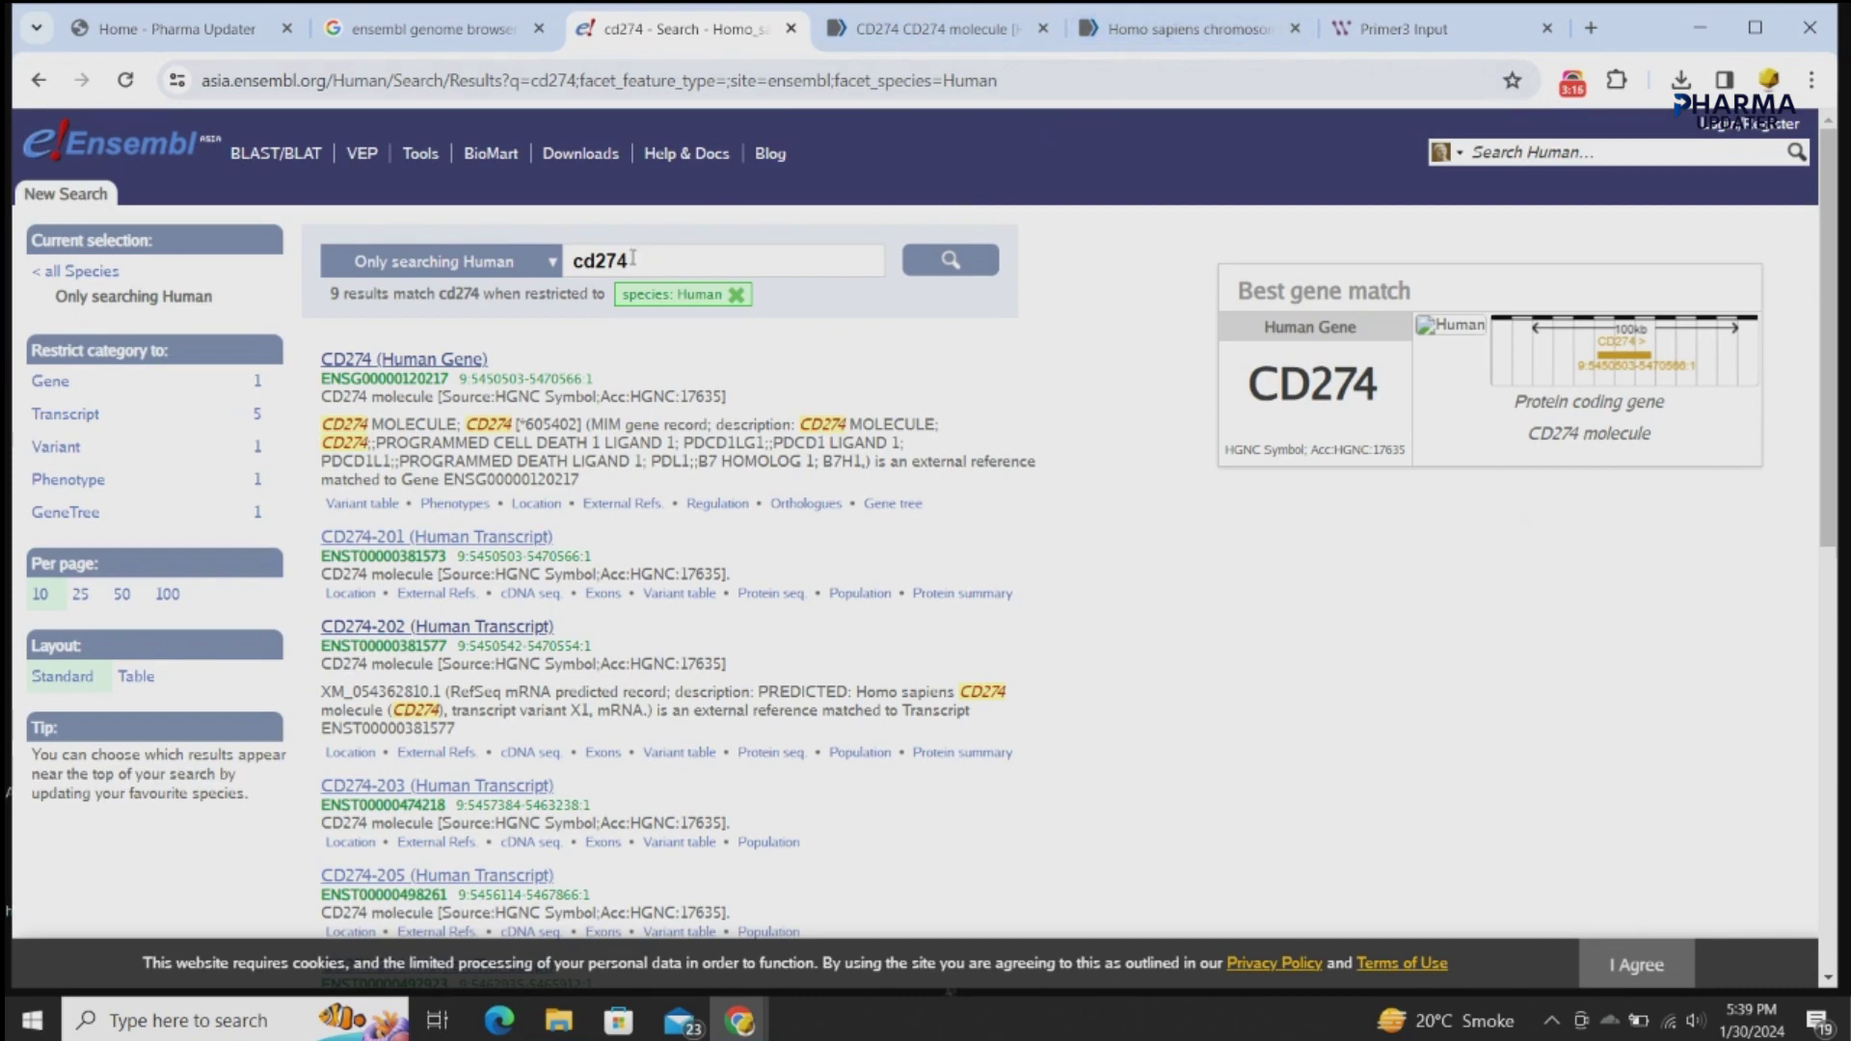
# - Replace the Ensembl search term with "5n2f" and run the search restricted to human
pyautogui.moveTo(632, 259); pyautogui.dragTo(569, 268)
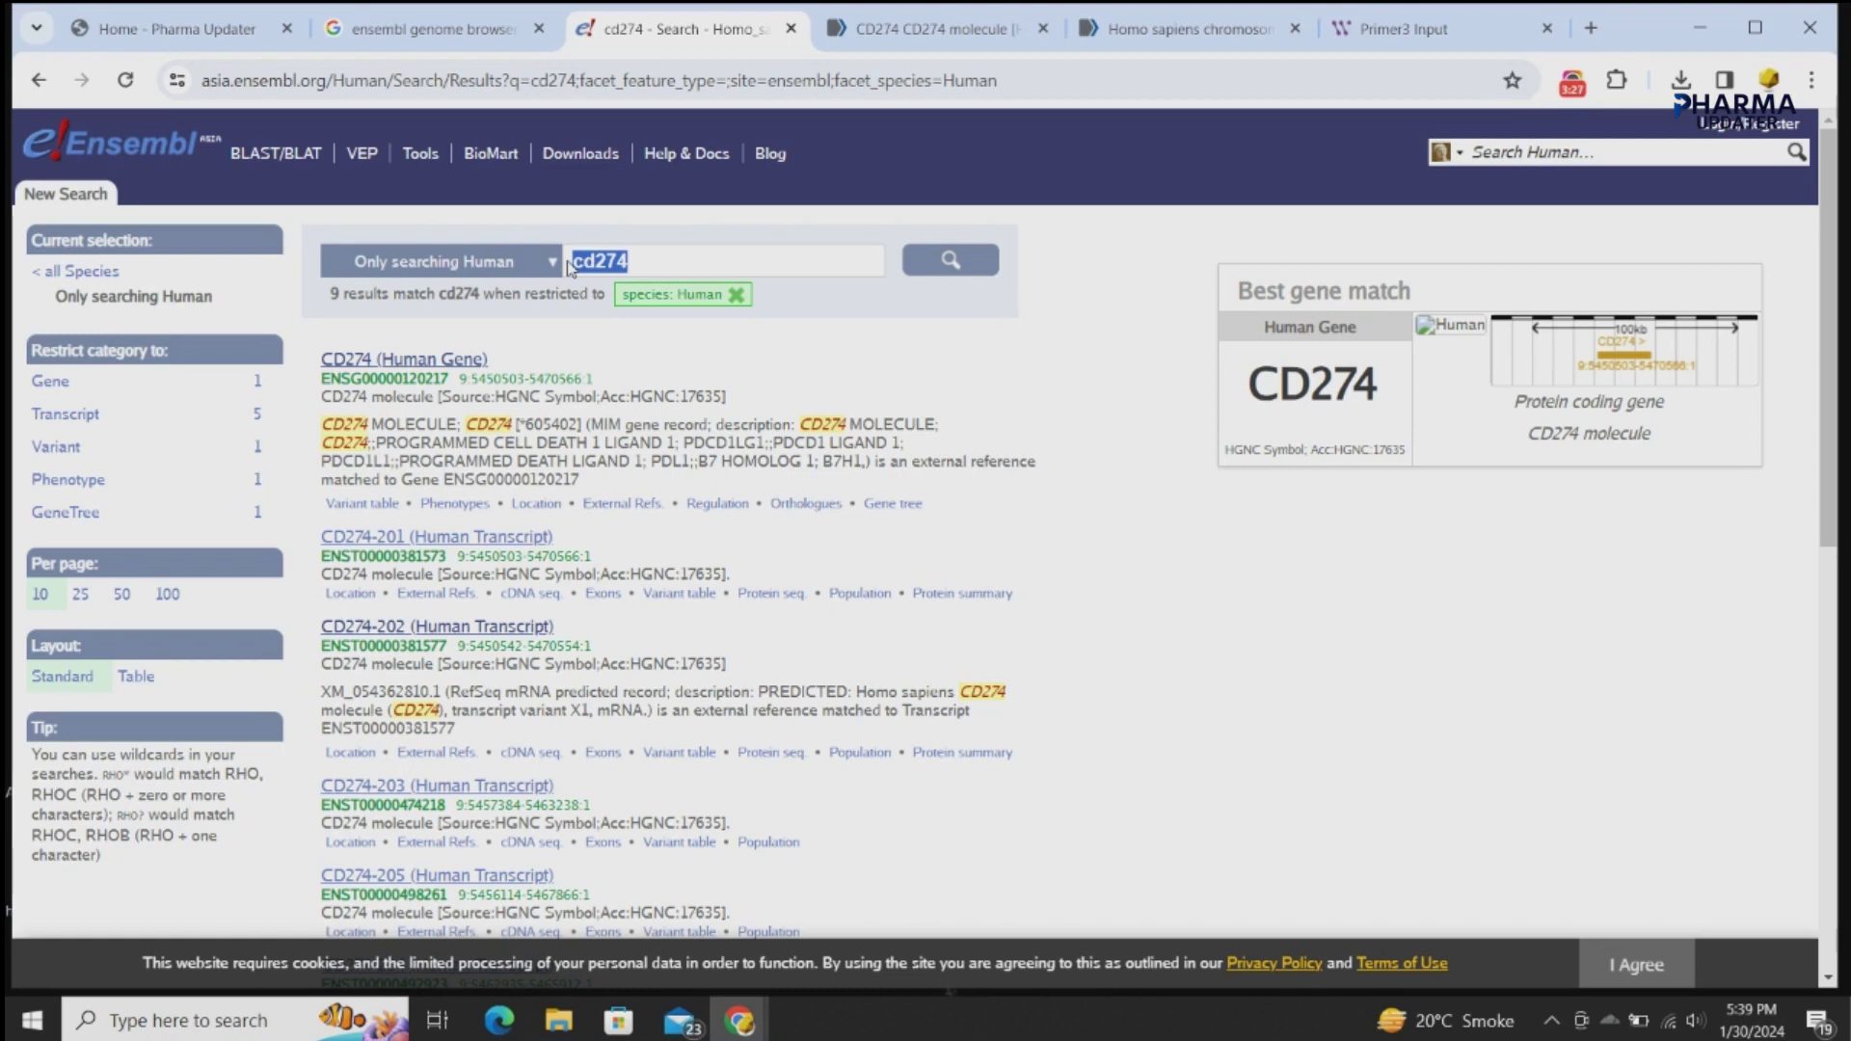
pyautogui.write('5n2f')
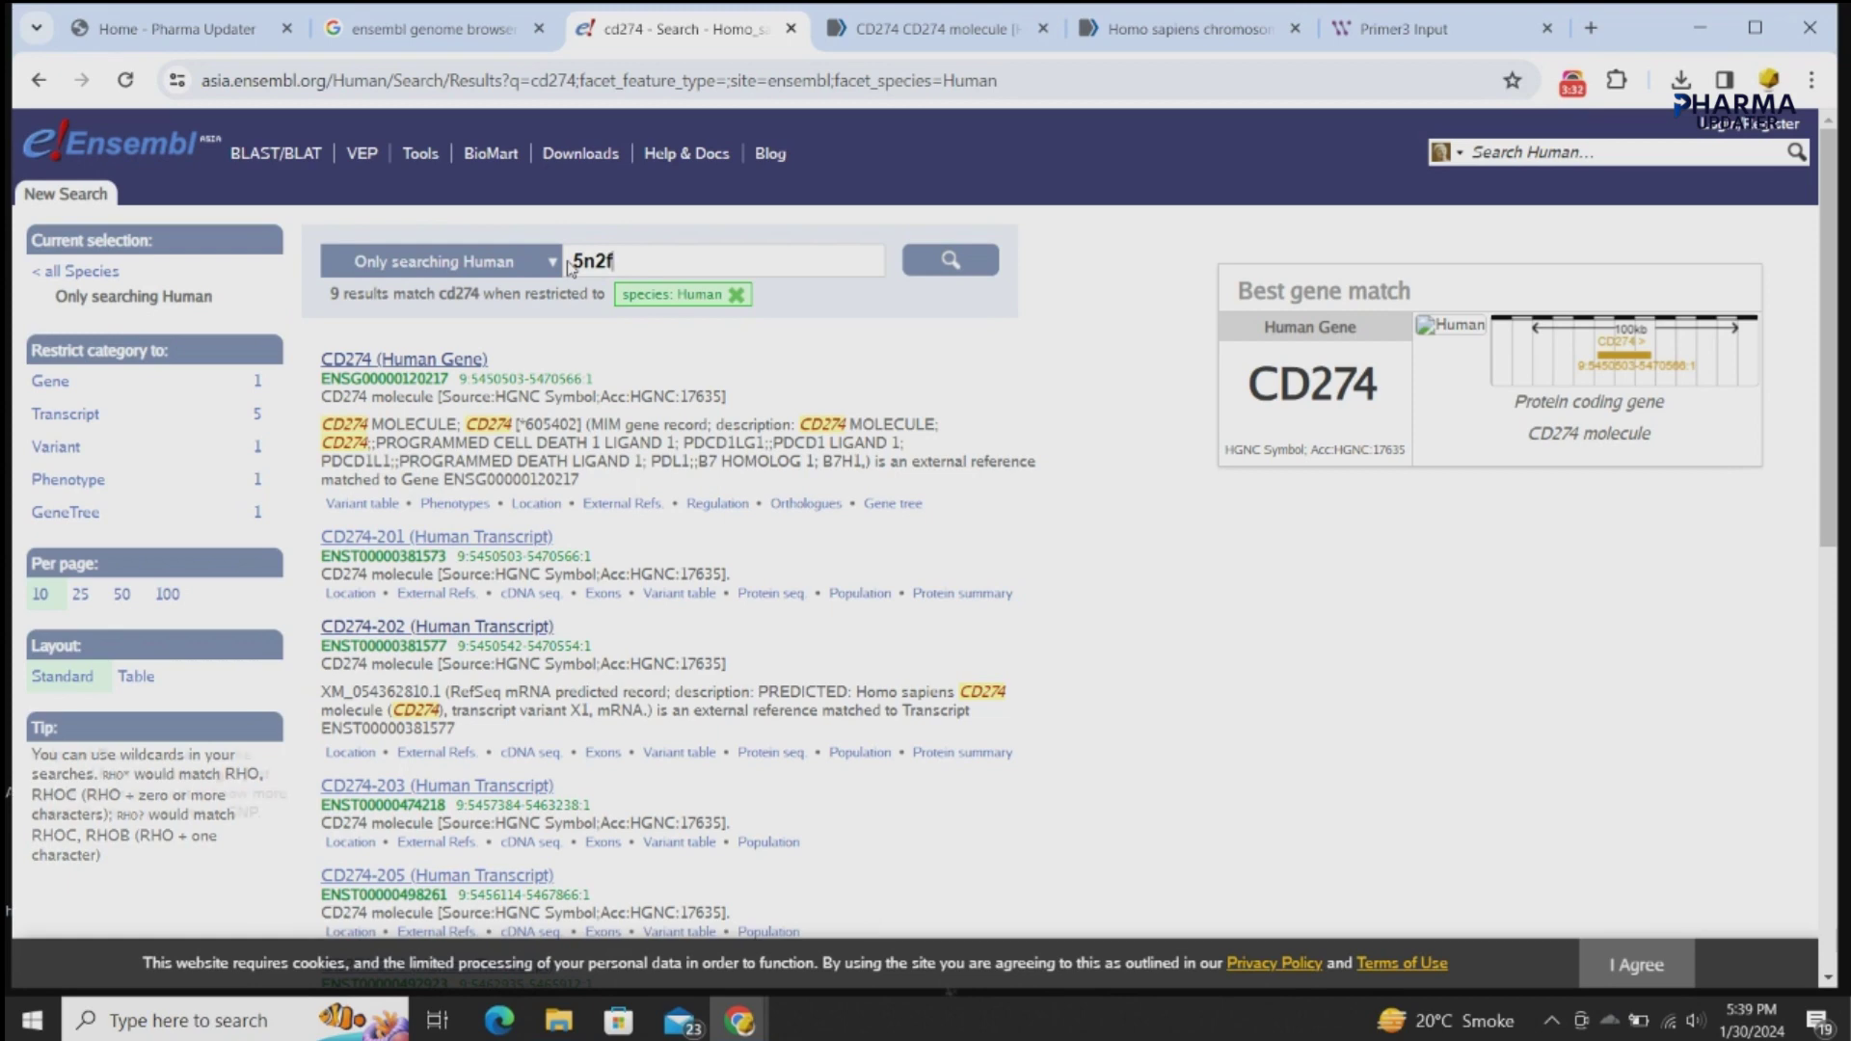
pyautogui.press('Return')
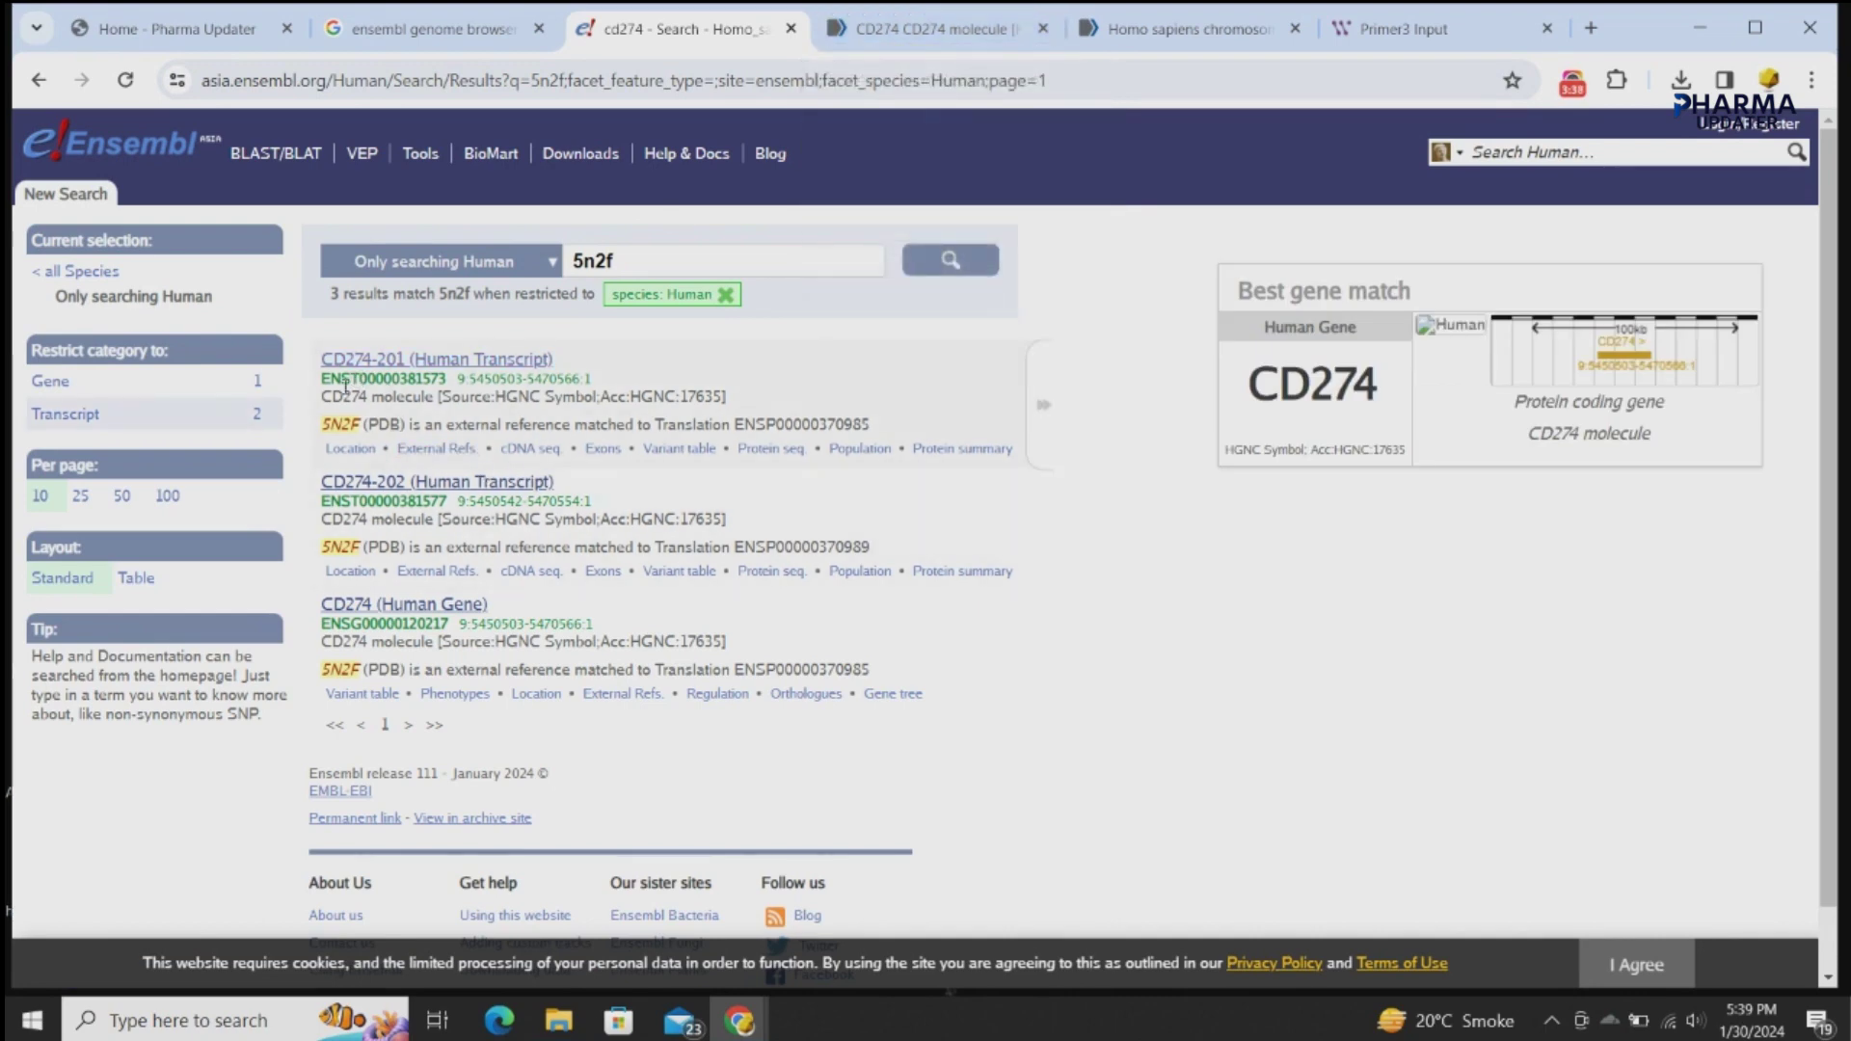
# - Open the CD274-202 (Human Transcript) result in a new tab and view its transcript summary
pyautogui.rightClick(449, 482)
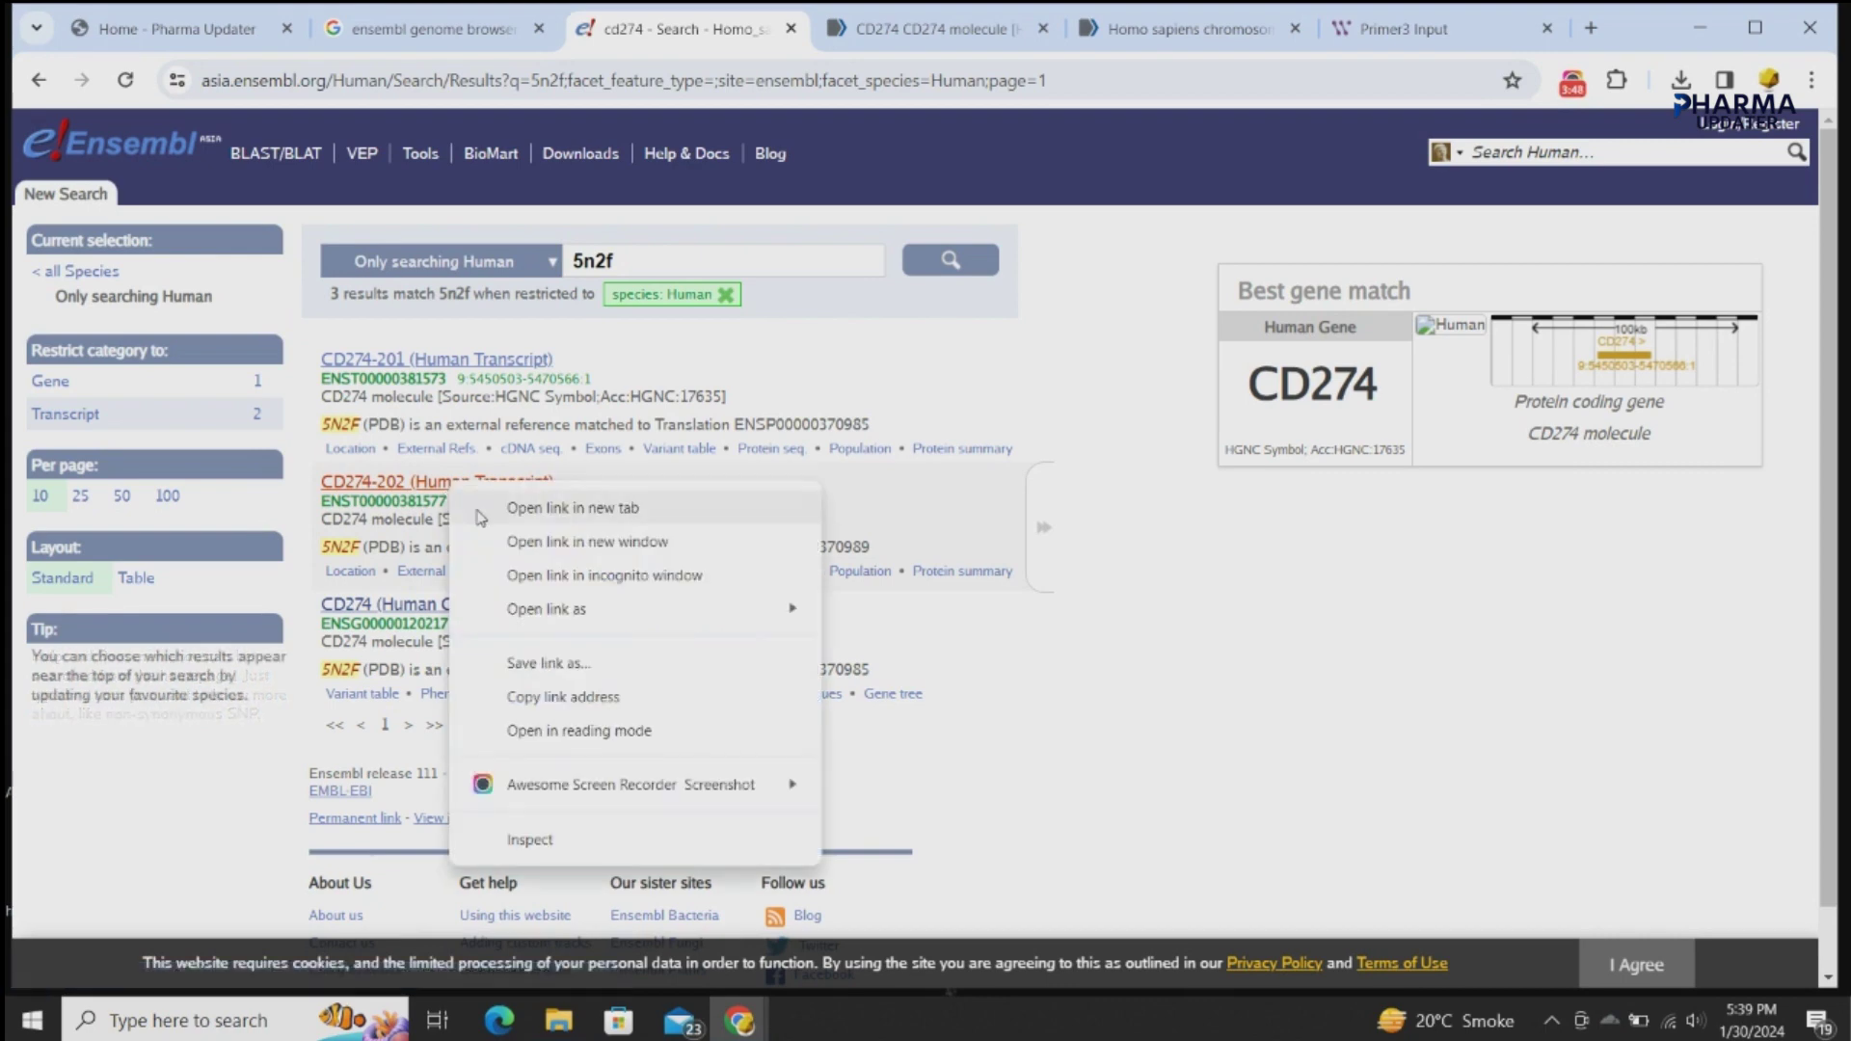
pyautogui.click(573, 509)
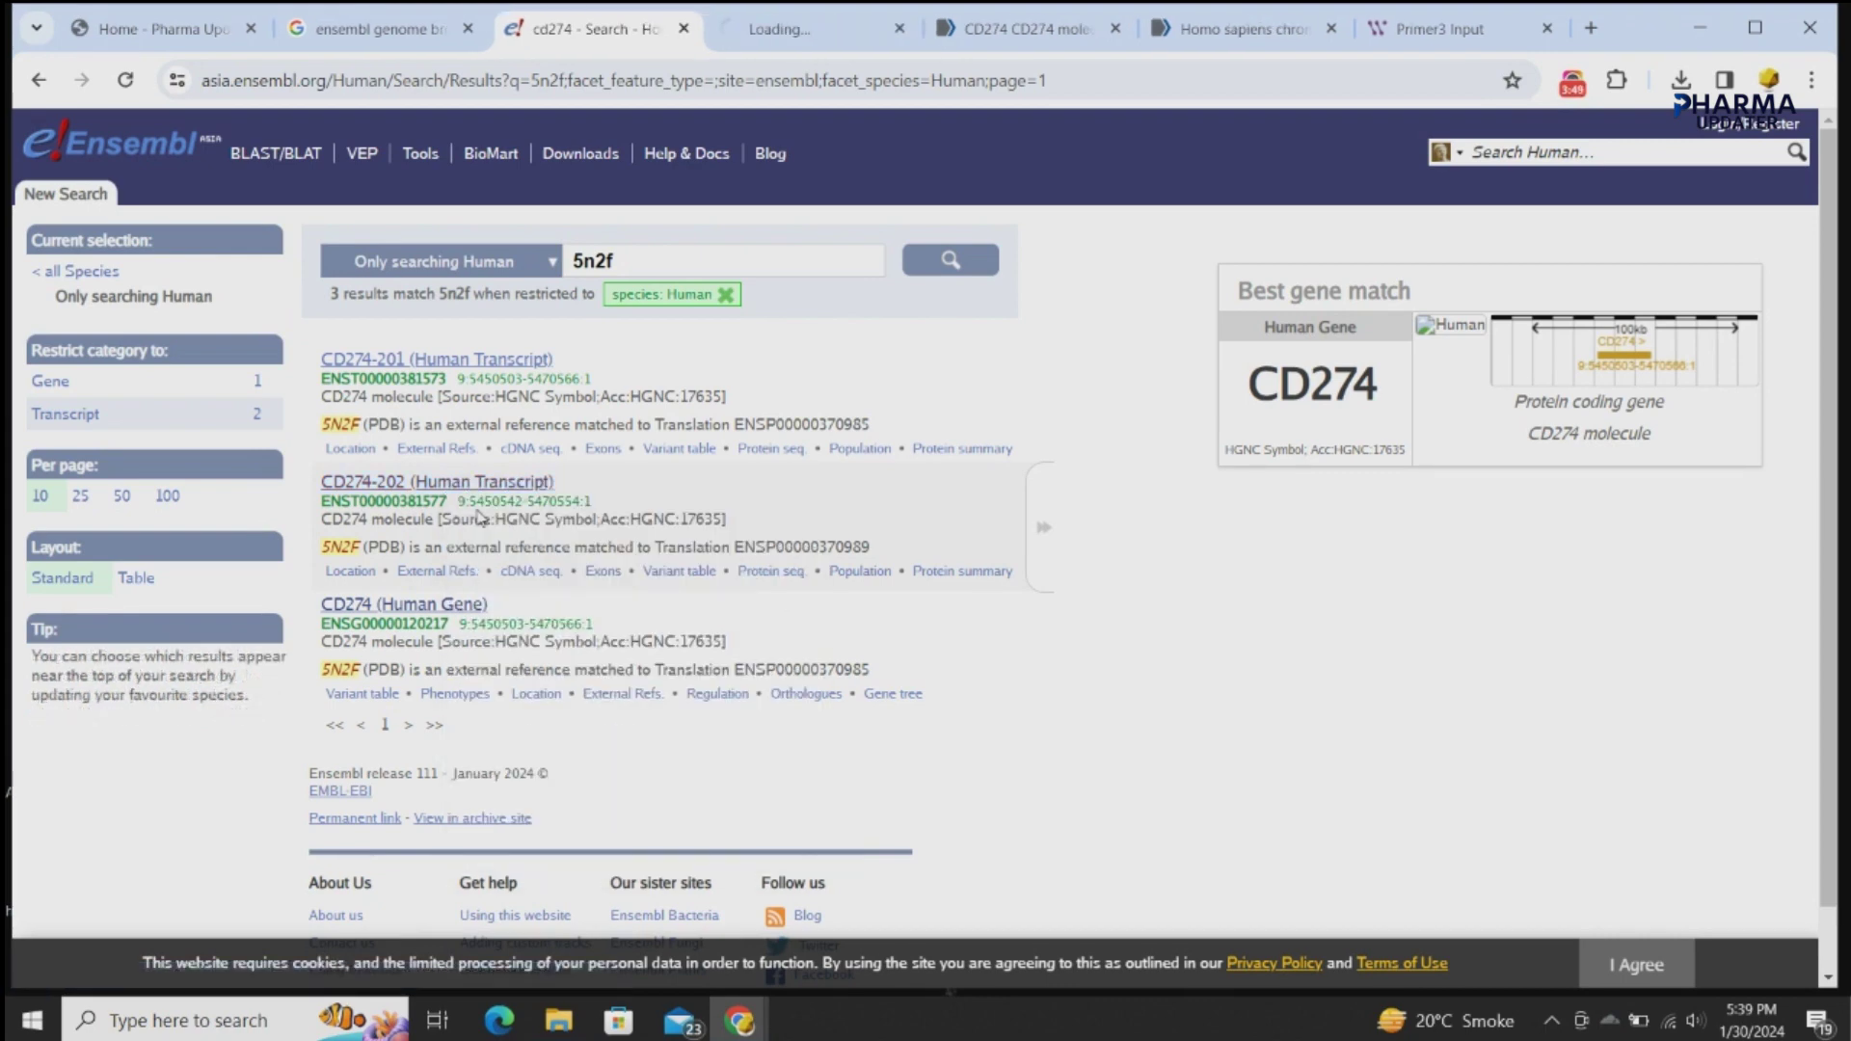
pyautogui.click(765, 37)
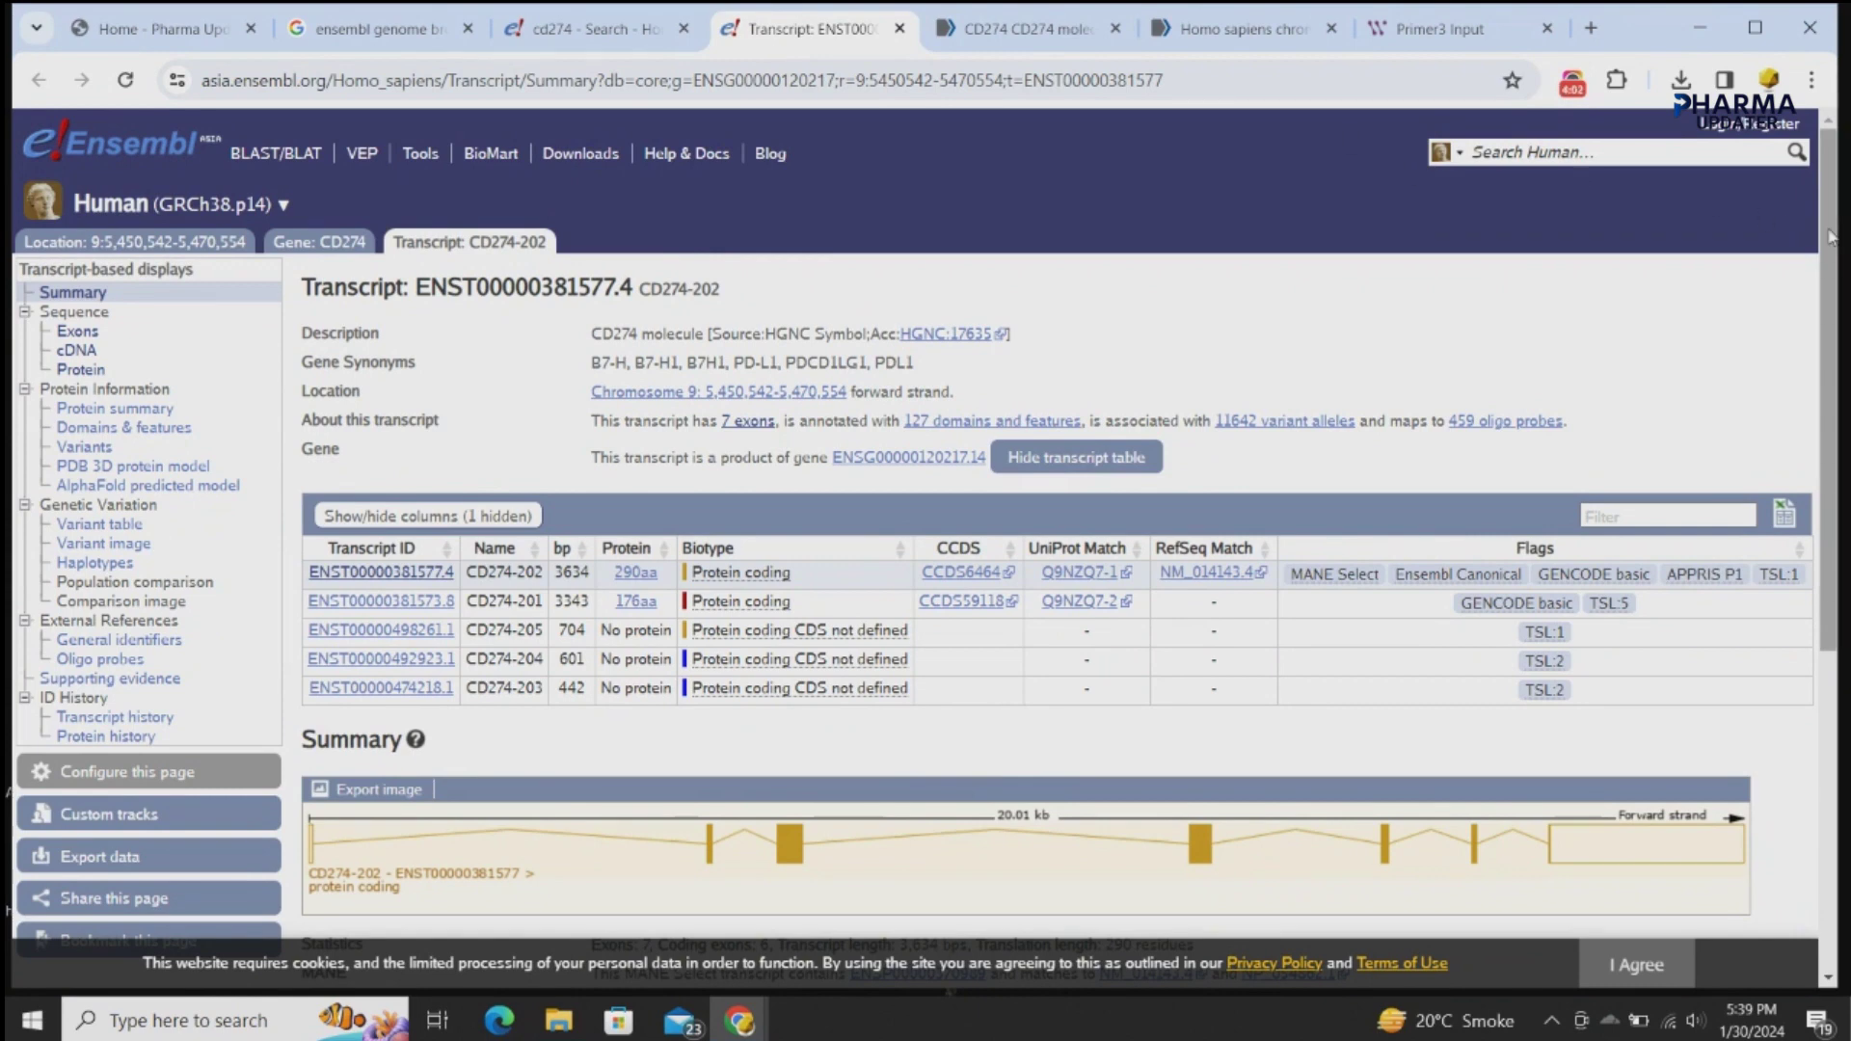
pyautogui.moveTo(1833, 243); pyautogui.dragTo(1838, 386)
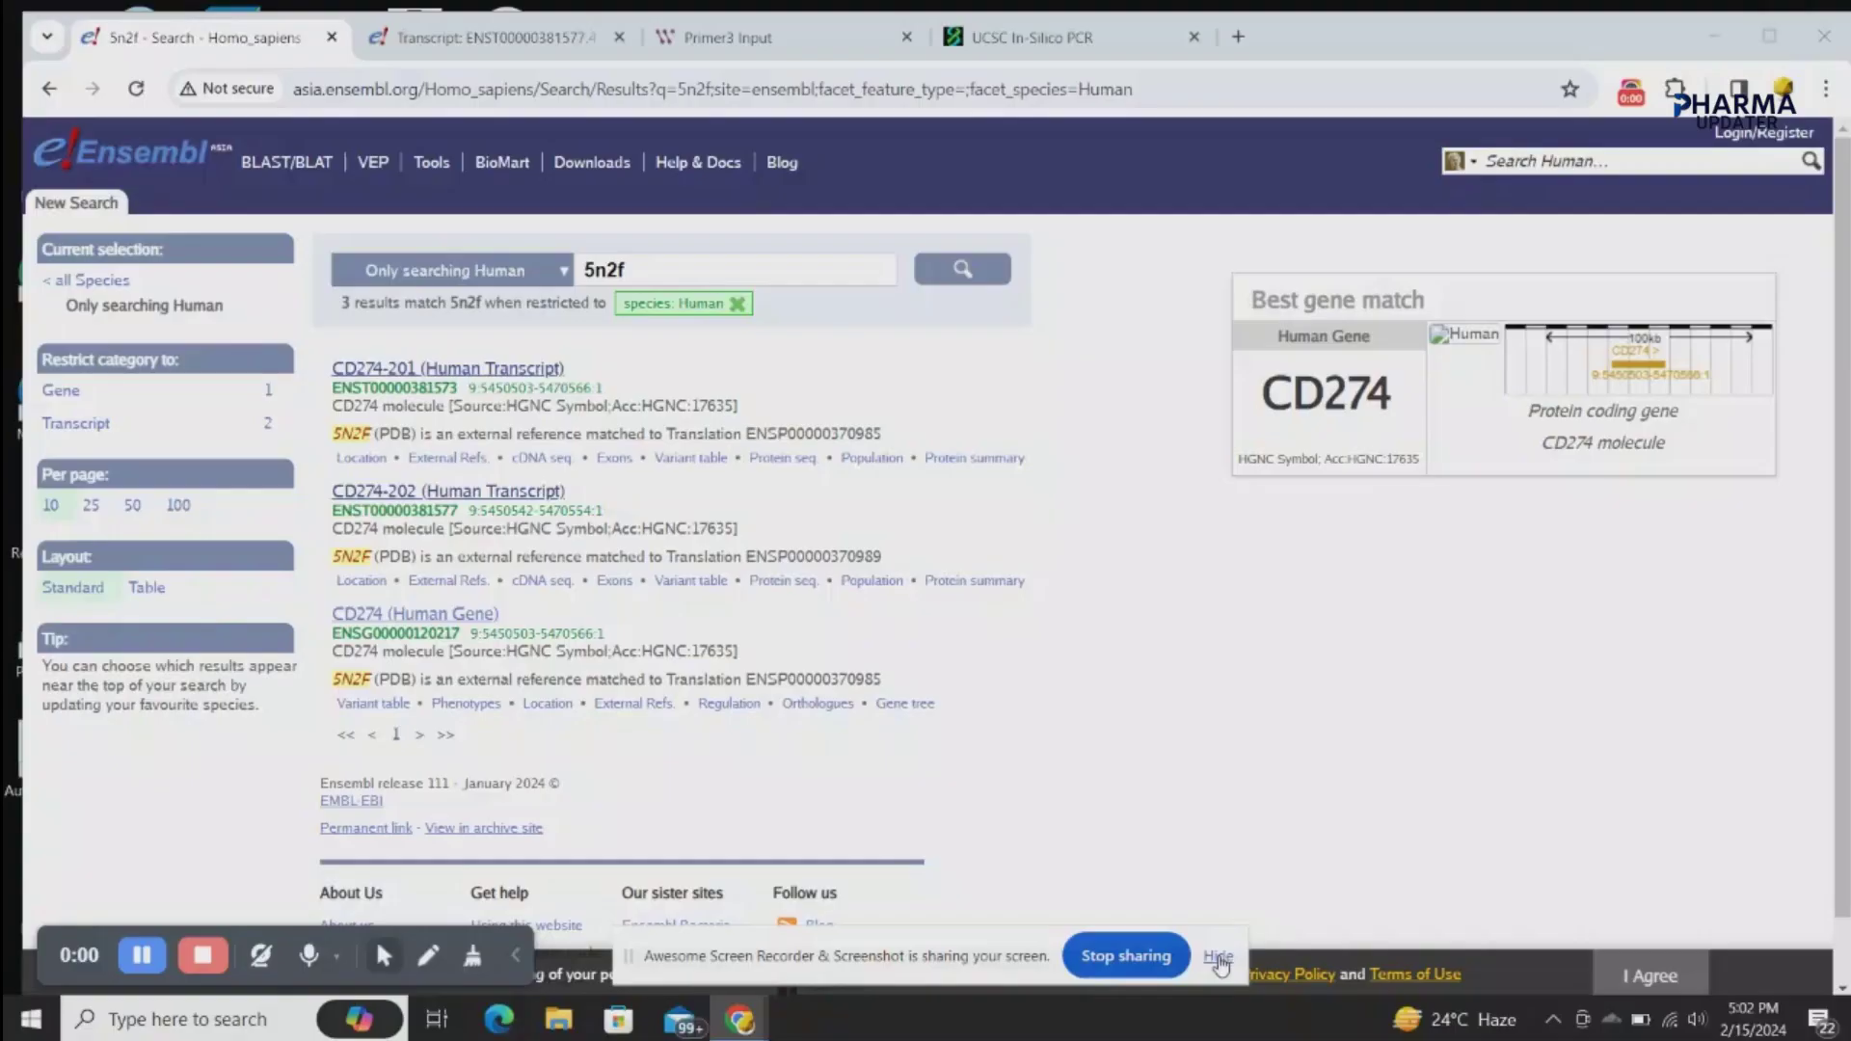
pyautogui.click(1218, 959)
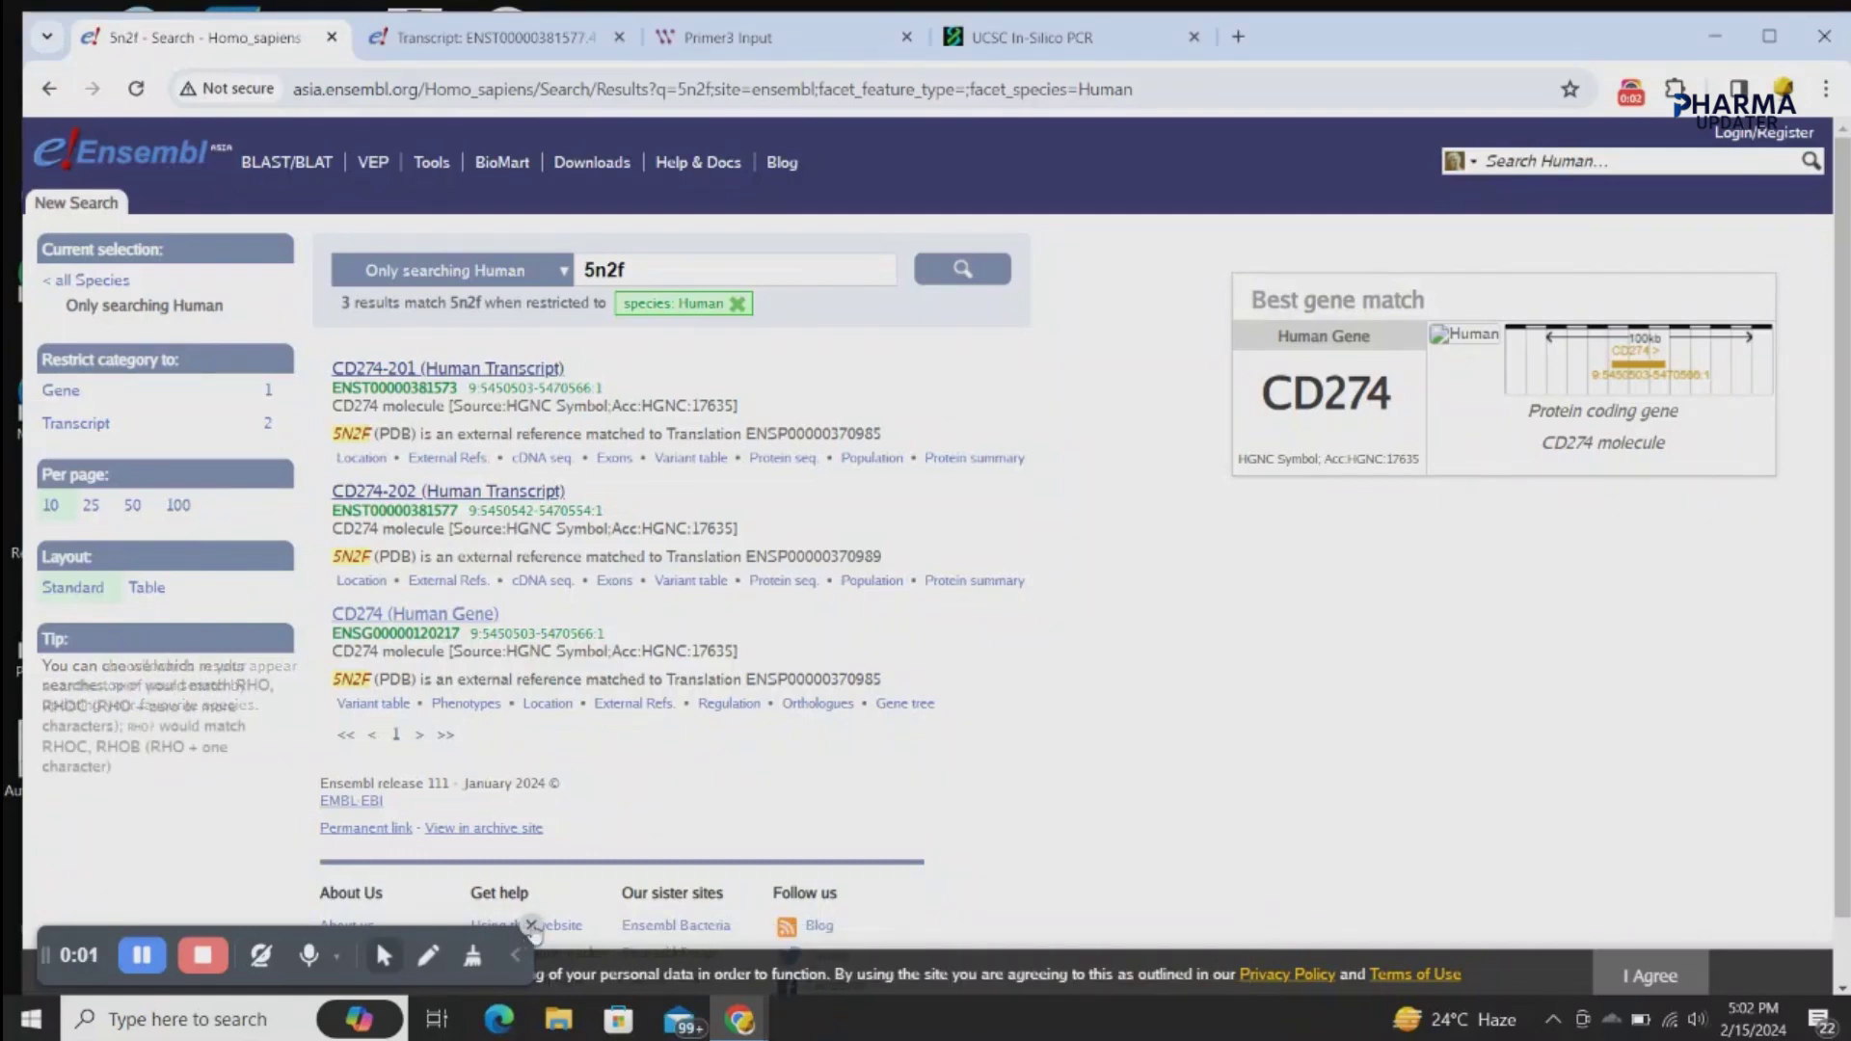
pyautogui.click(531, 926)
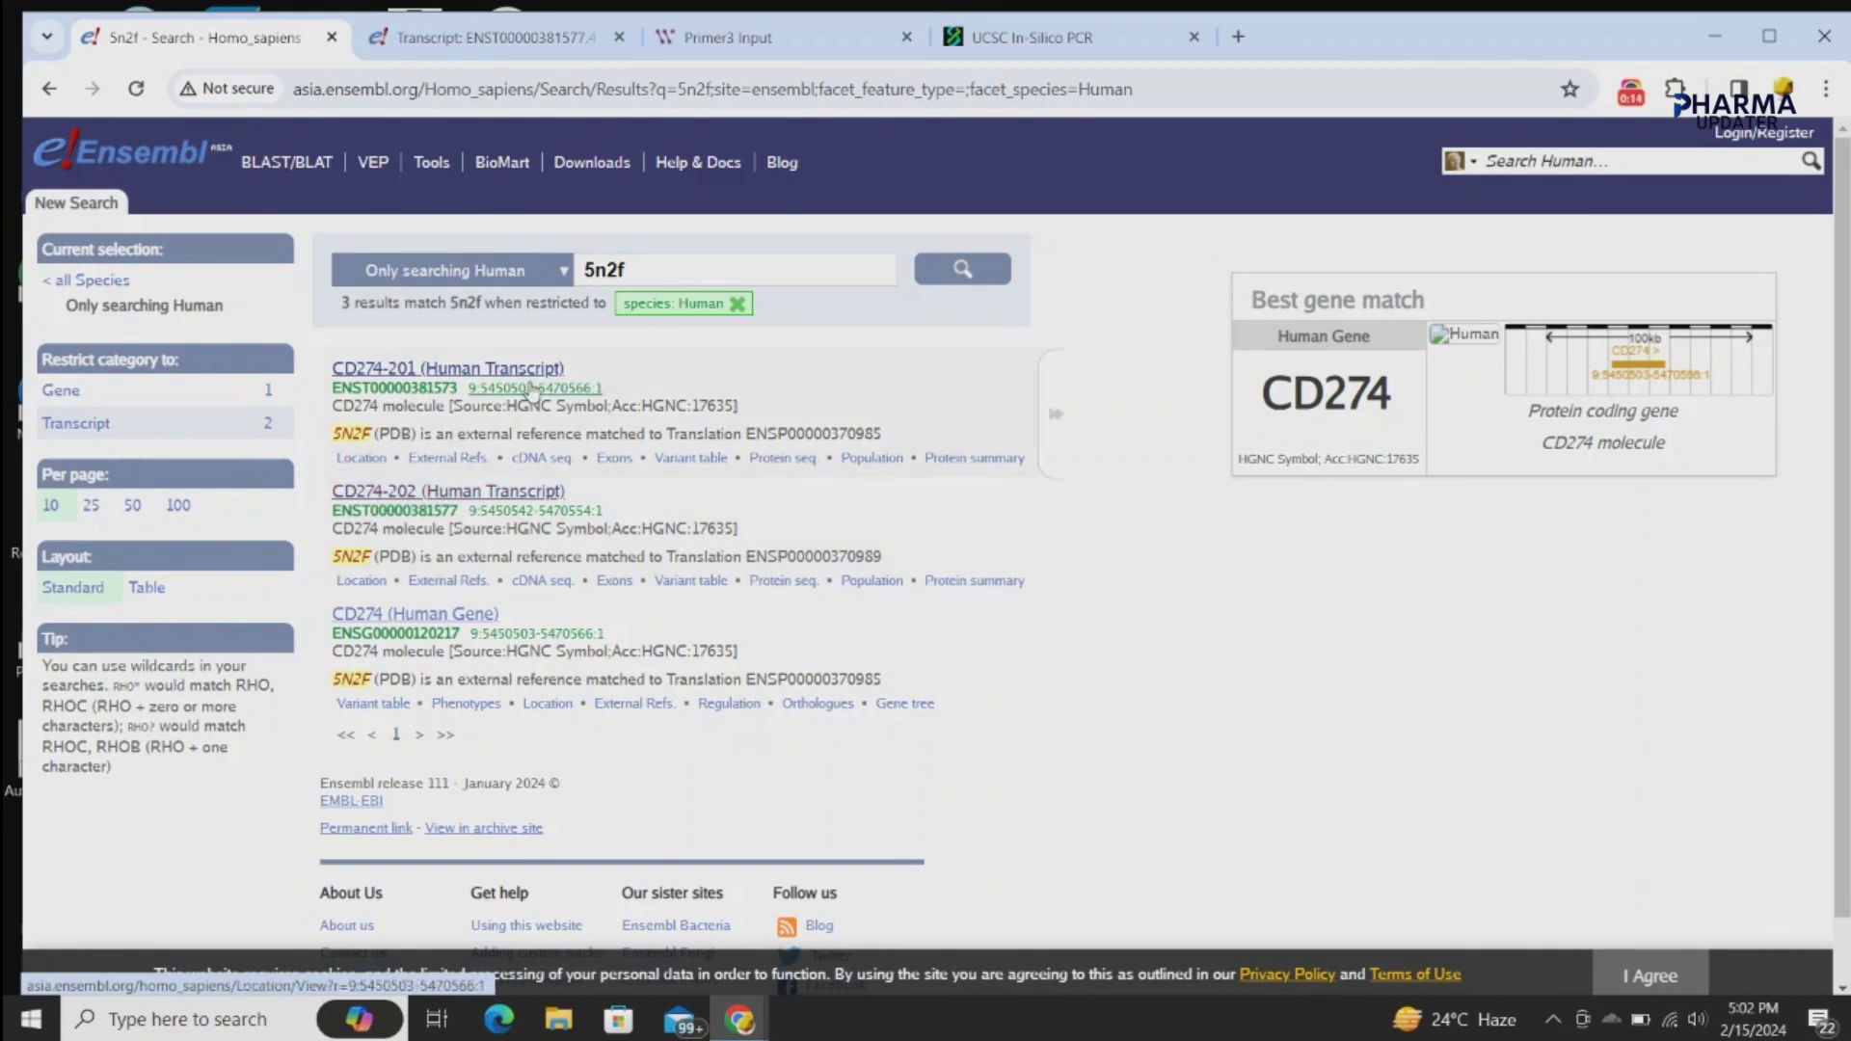
pyautogui.click(498, 55)
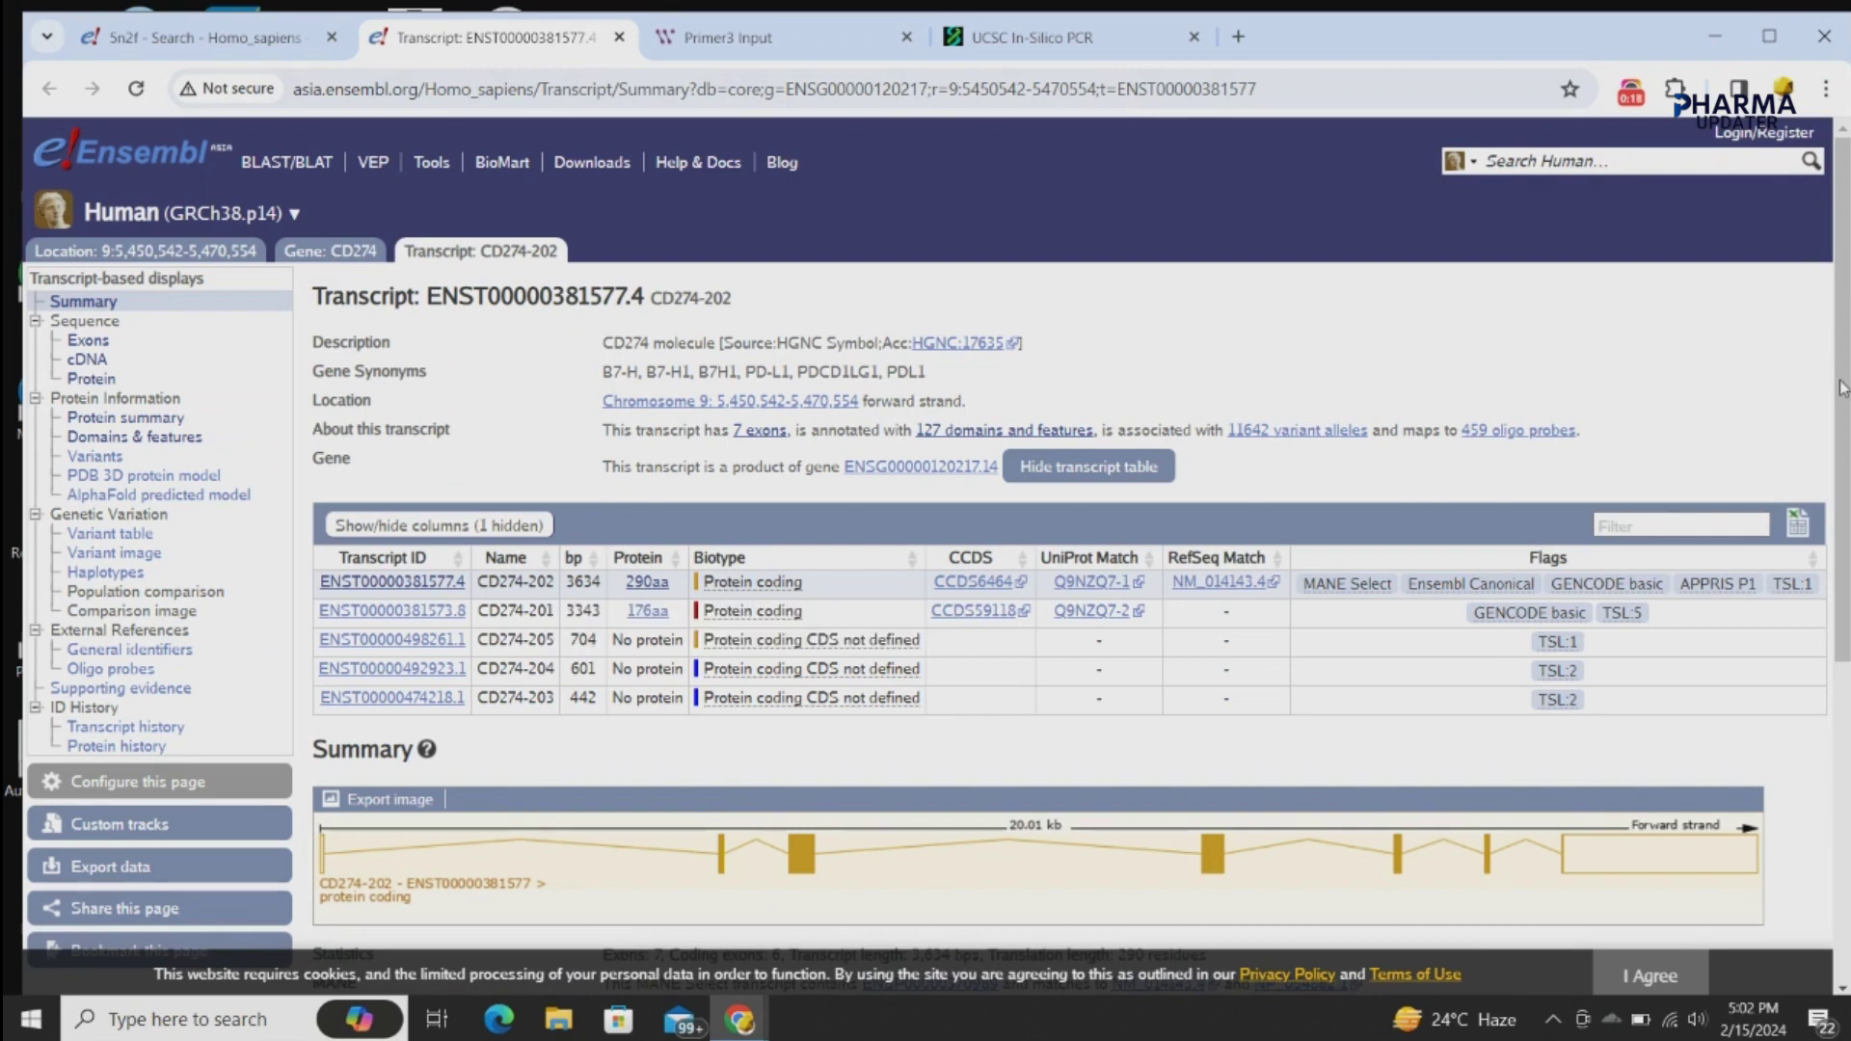
# - Examine the CD274-202 transcript summary, including its transcript table, exon diagram and statistics
pyautogui.moveTo(1839, 386); pyautogui.dragTo(1843, 390)
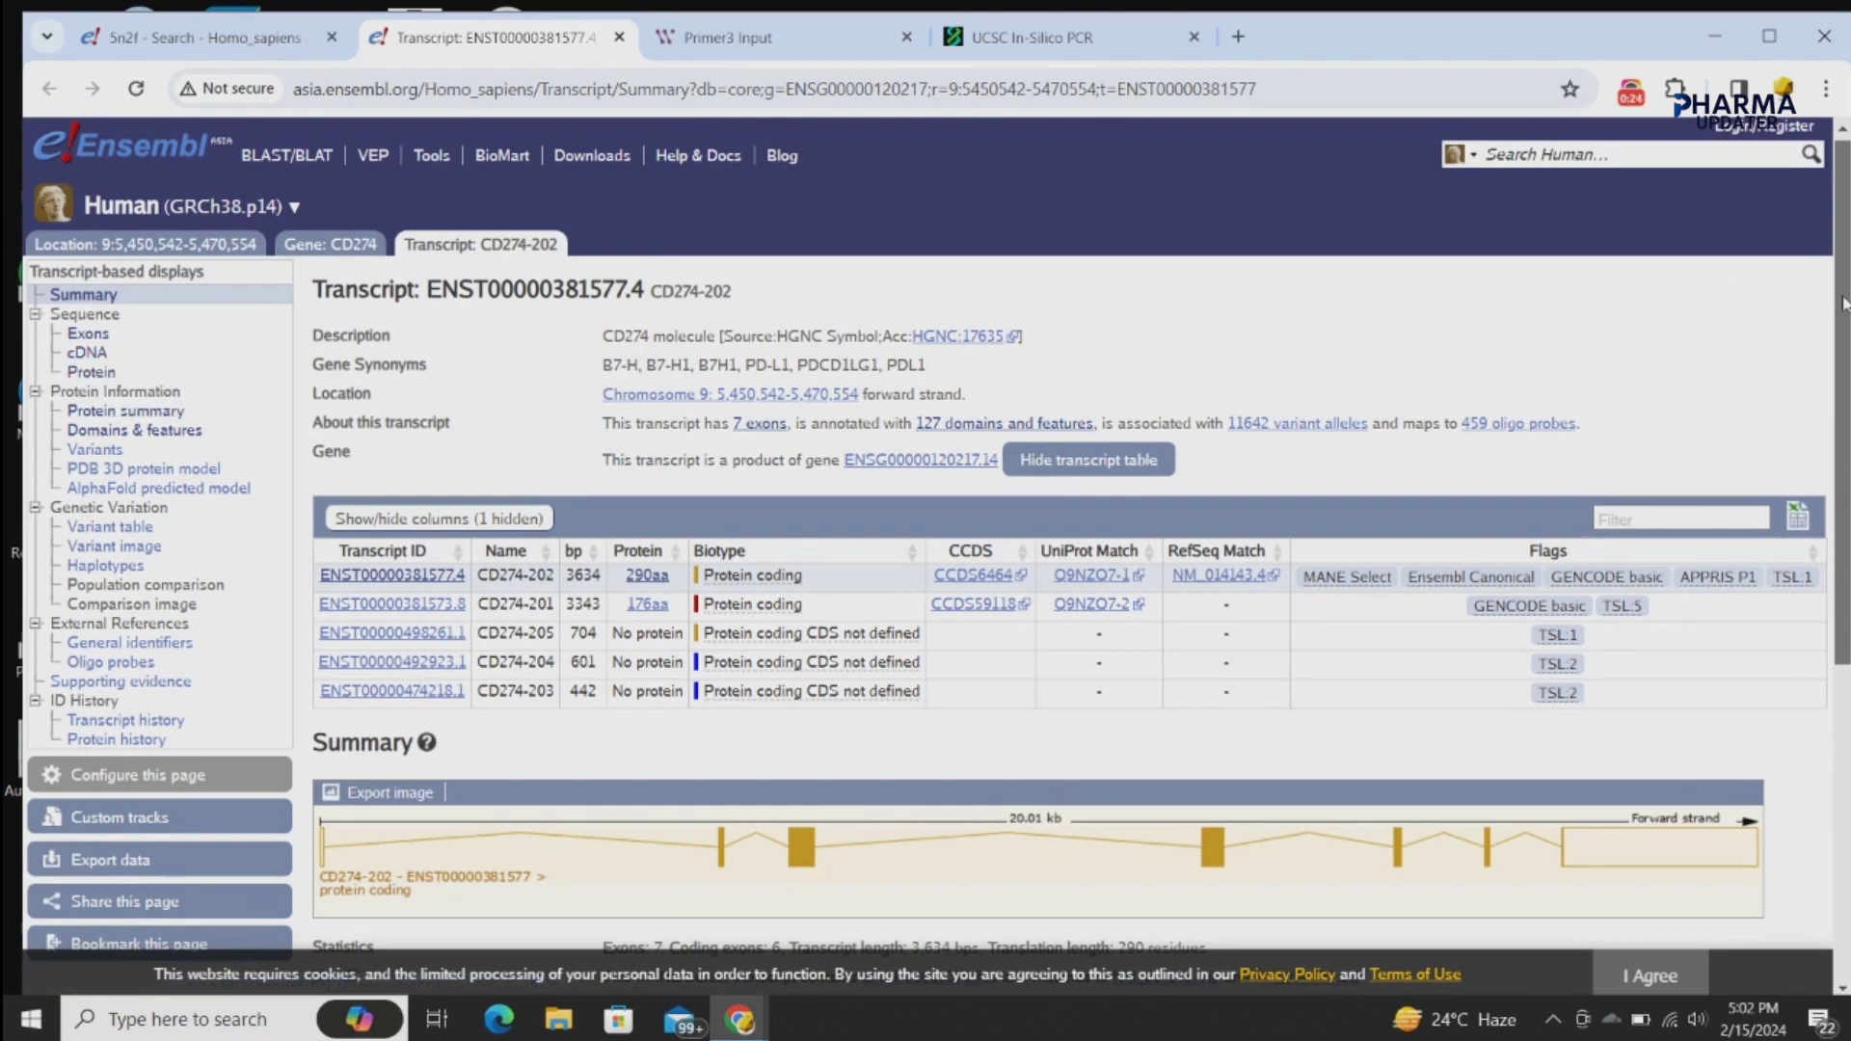
pyautogui.moveTo(1843, 317); pyautogui.dragTo(1843, 557)
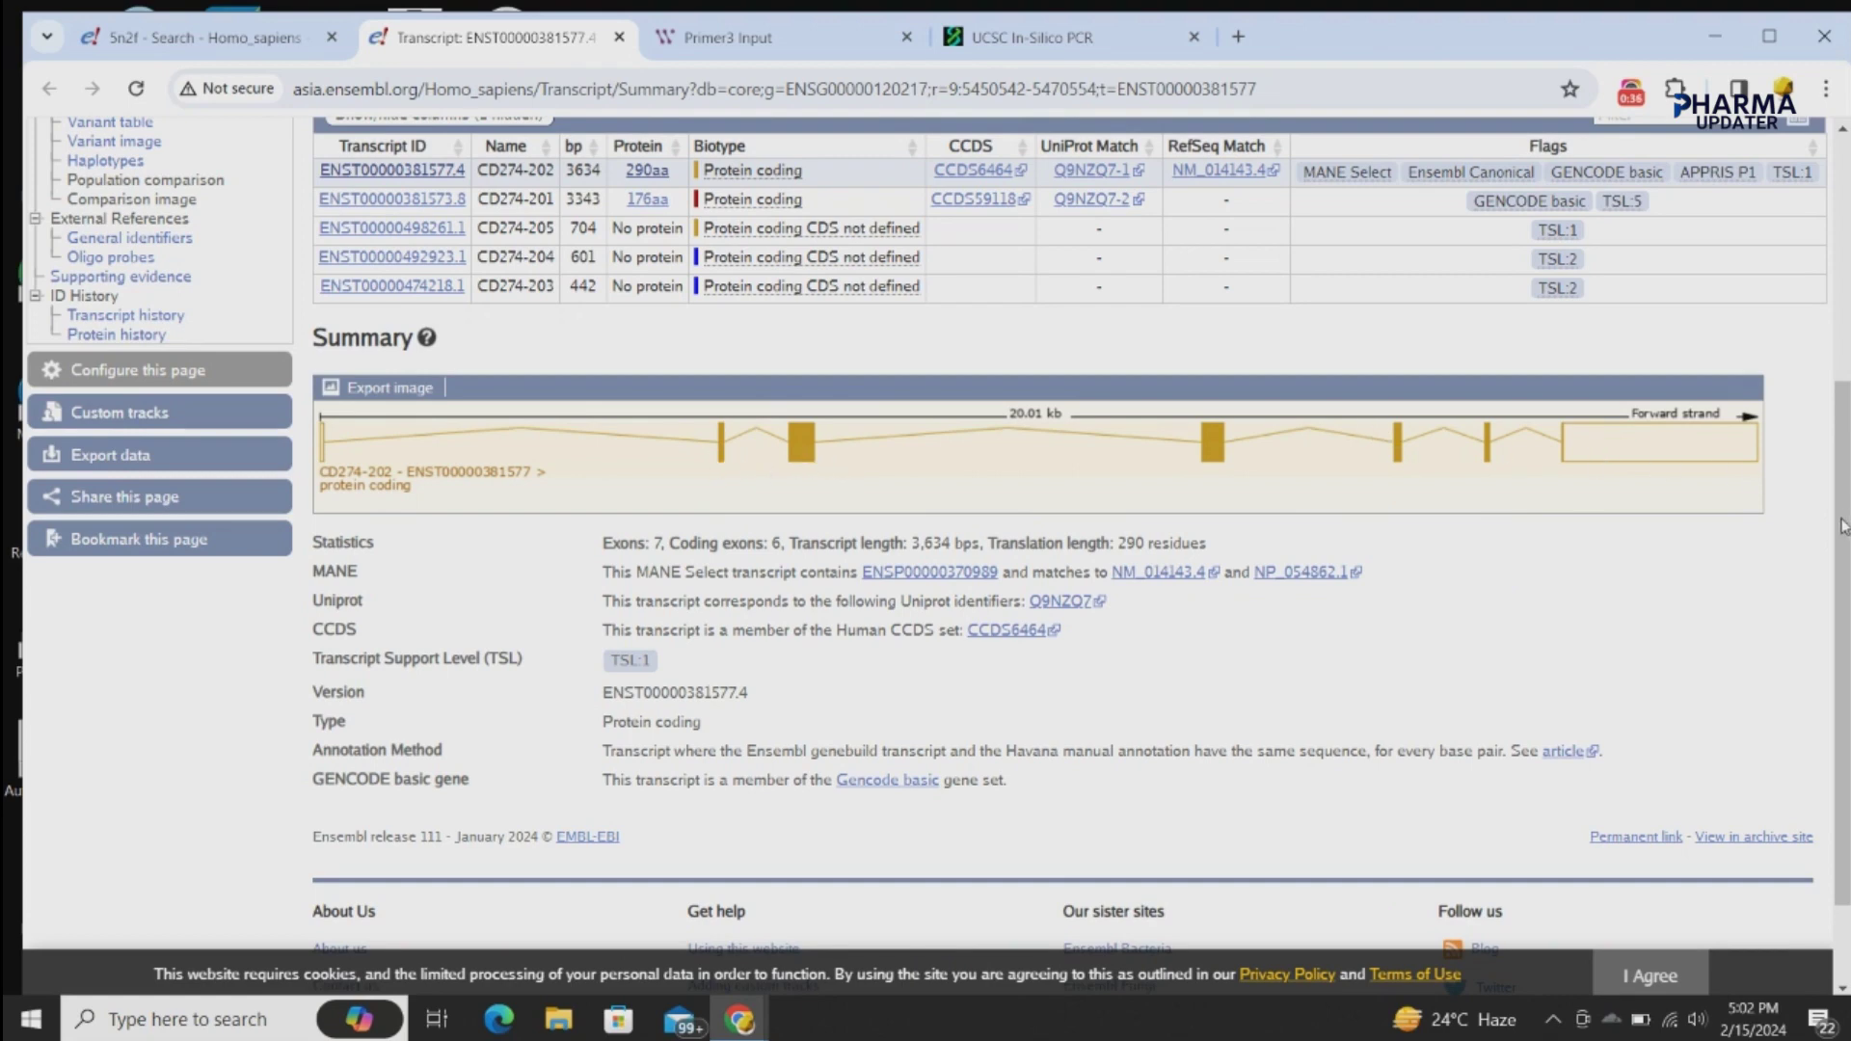
pyautogui.moveTo(1843, 525); pyautogui.dragTo(1837, 709)
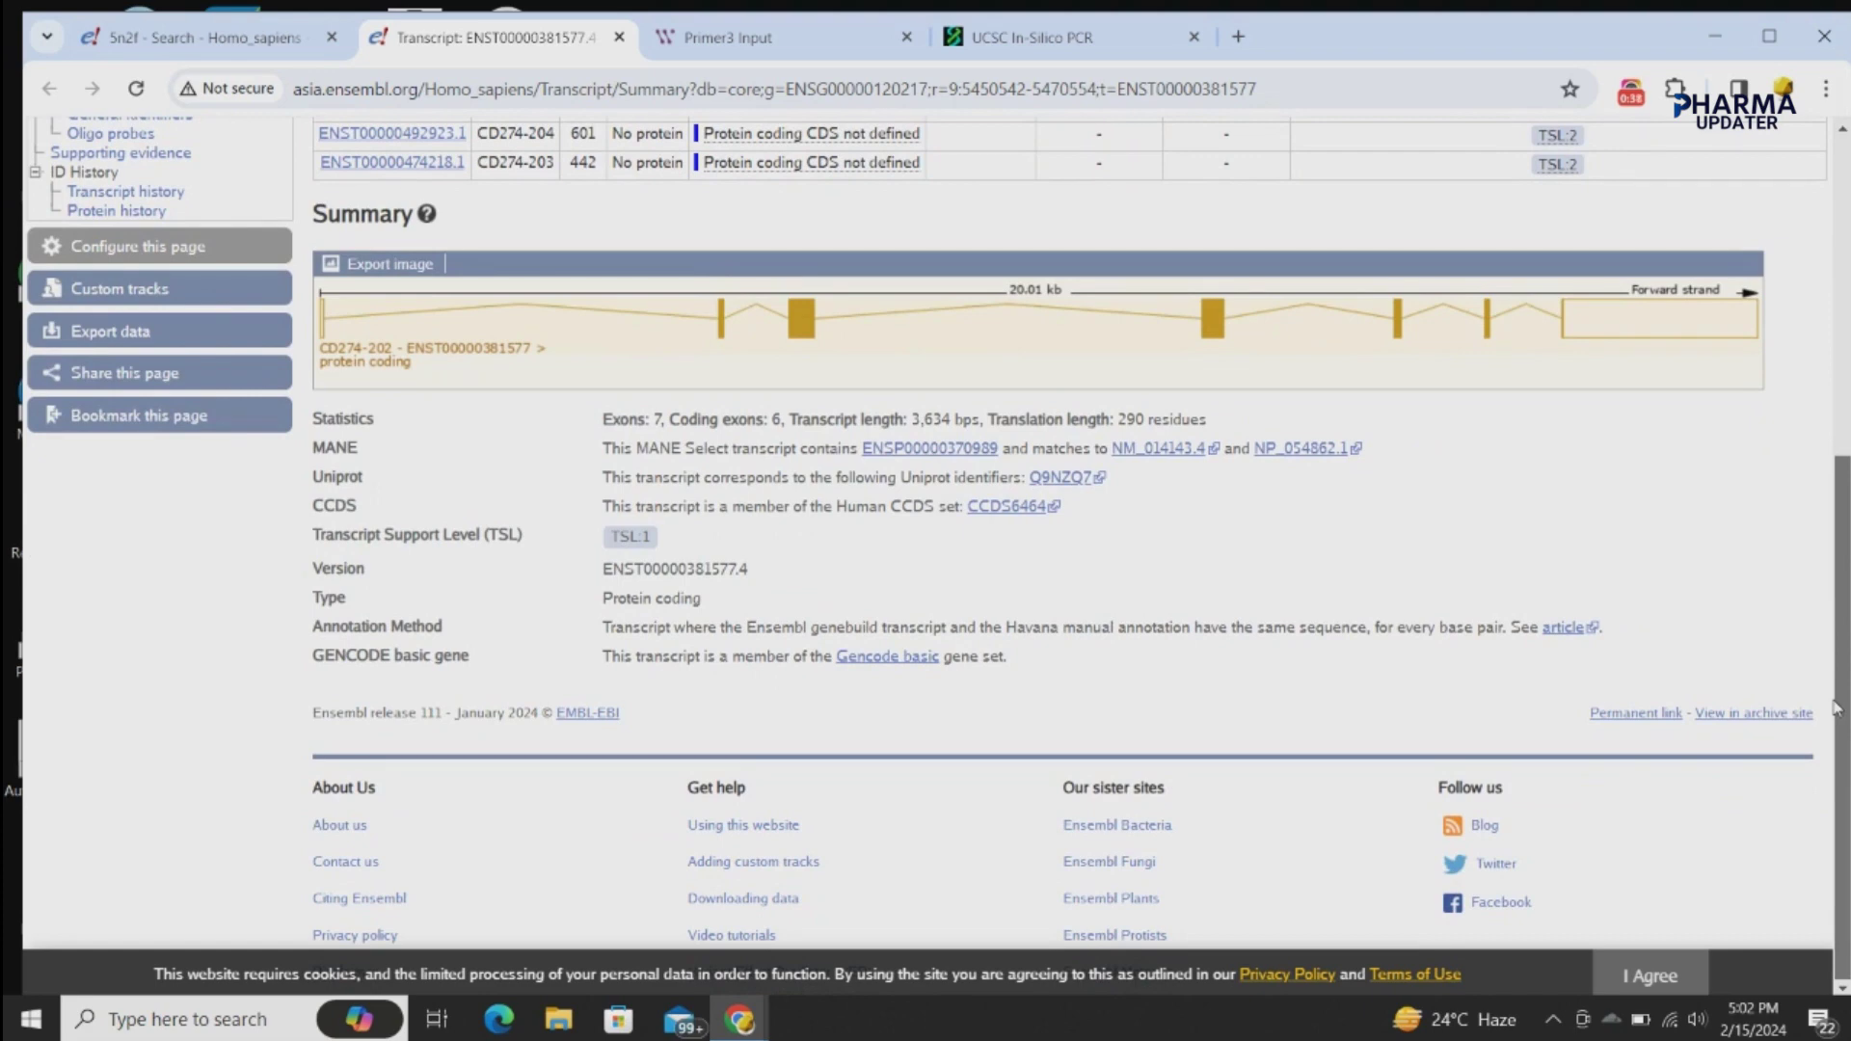
pyautogui.scroll(5, 440, 569)
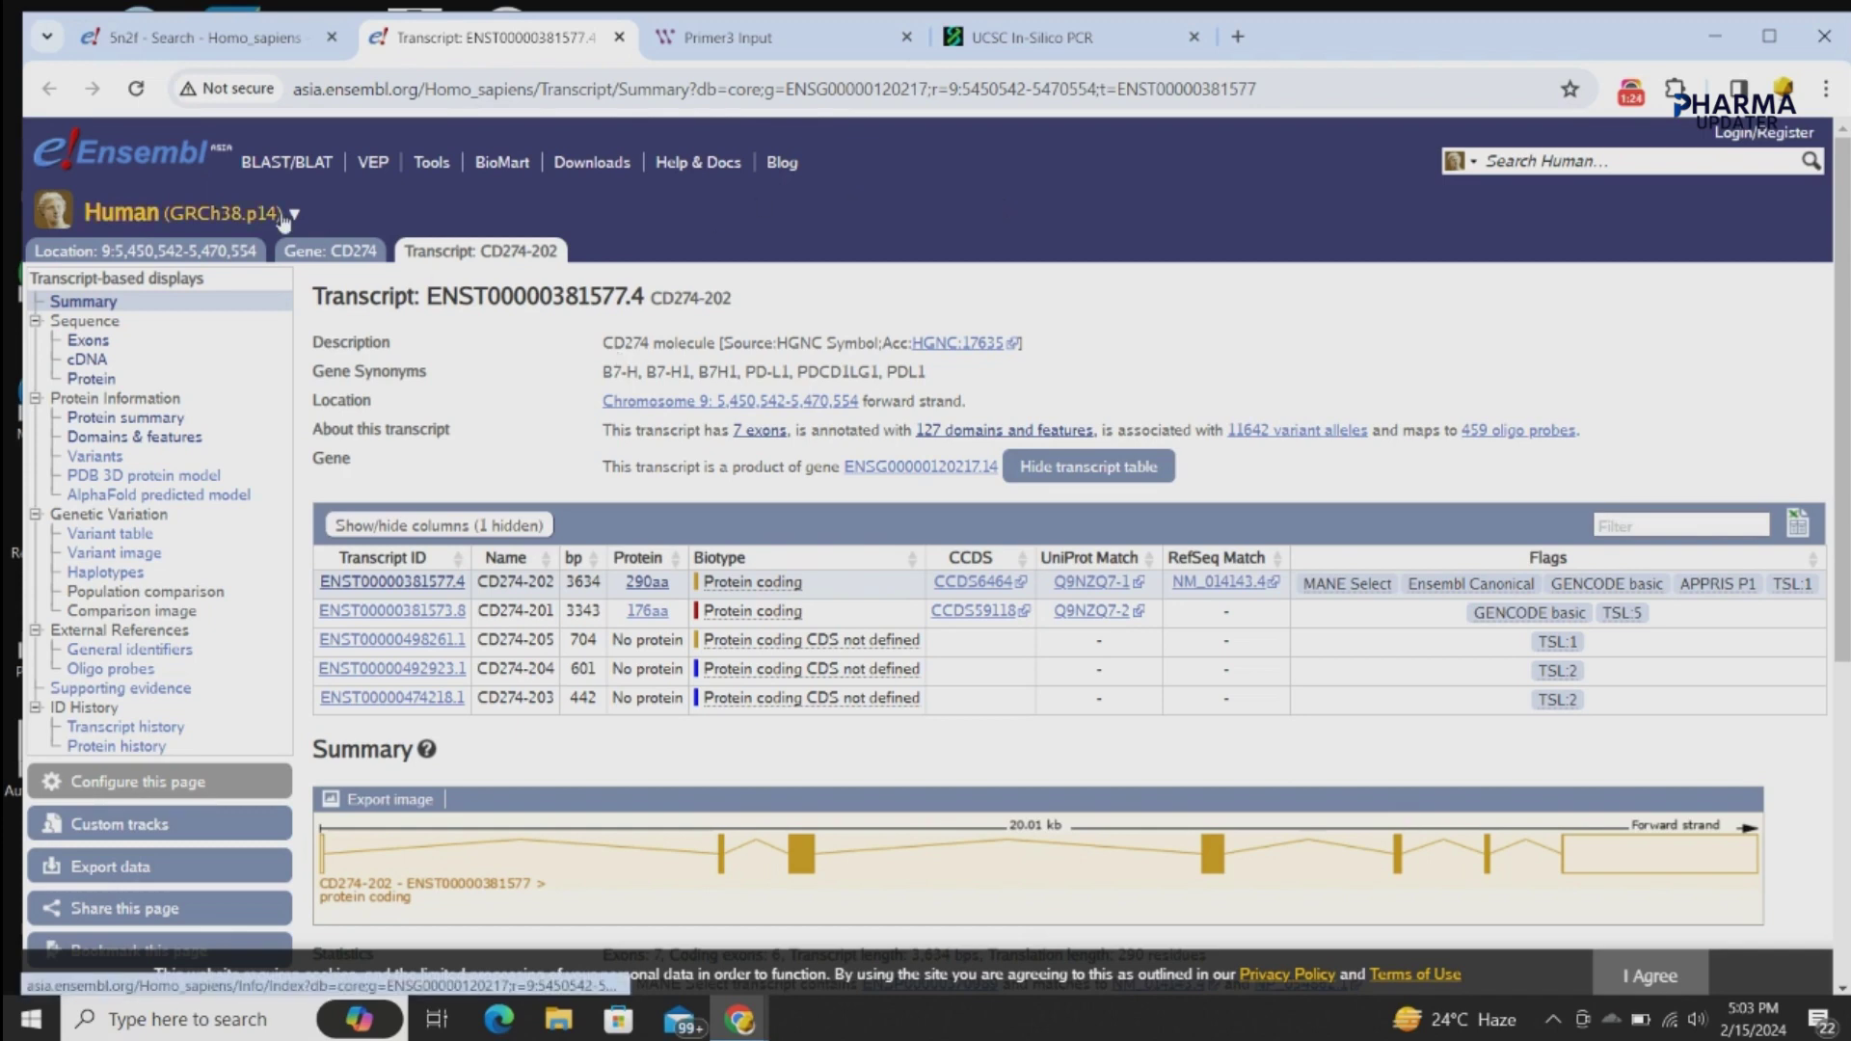
# - Open the Exons view of transcript CD274-202 in a new tab and display its exon and intron table
pyautogui.rightClick(90, 354)
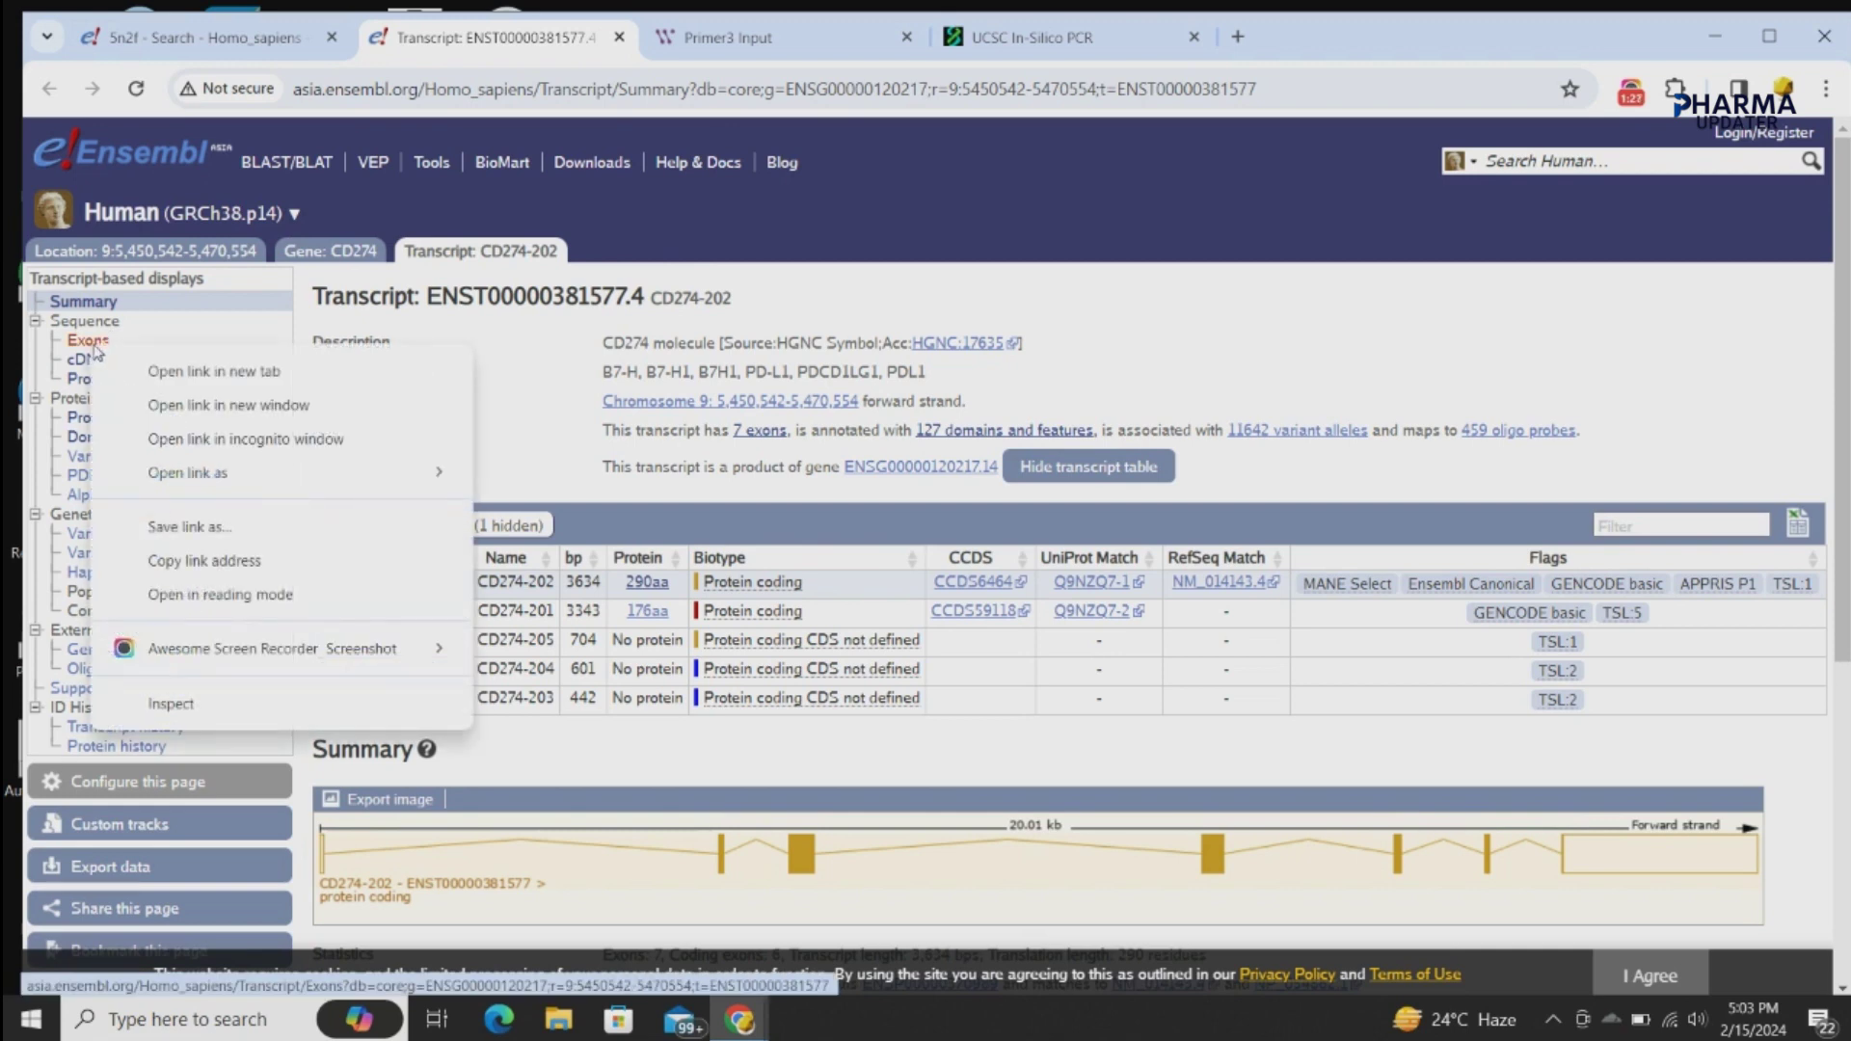
pyautogui.click(145, 368)
pyautogui.click(762, 37)
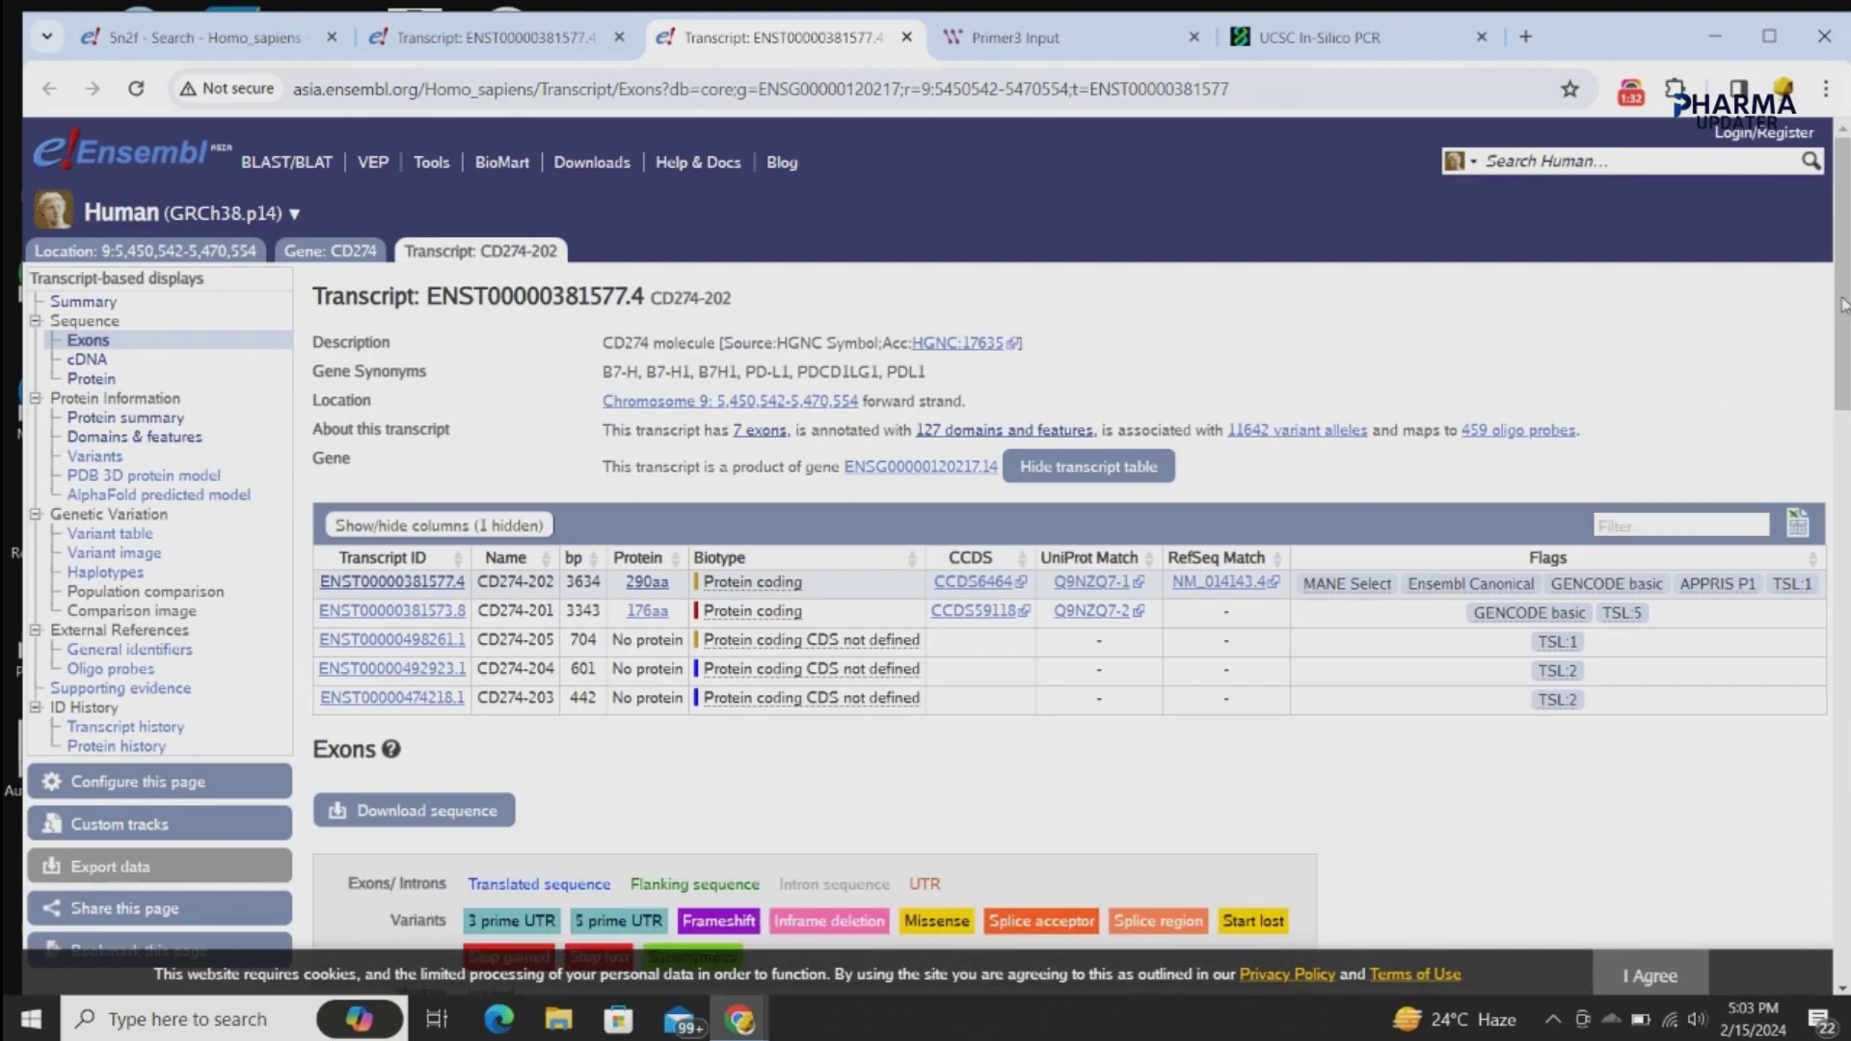
pyautogui.moveTo(1844, 304); pyautogui.dragTo(1811, 806)
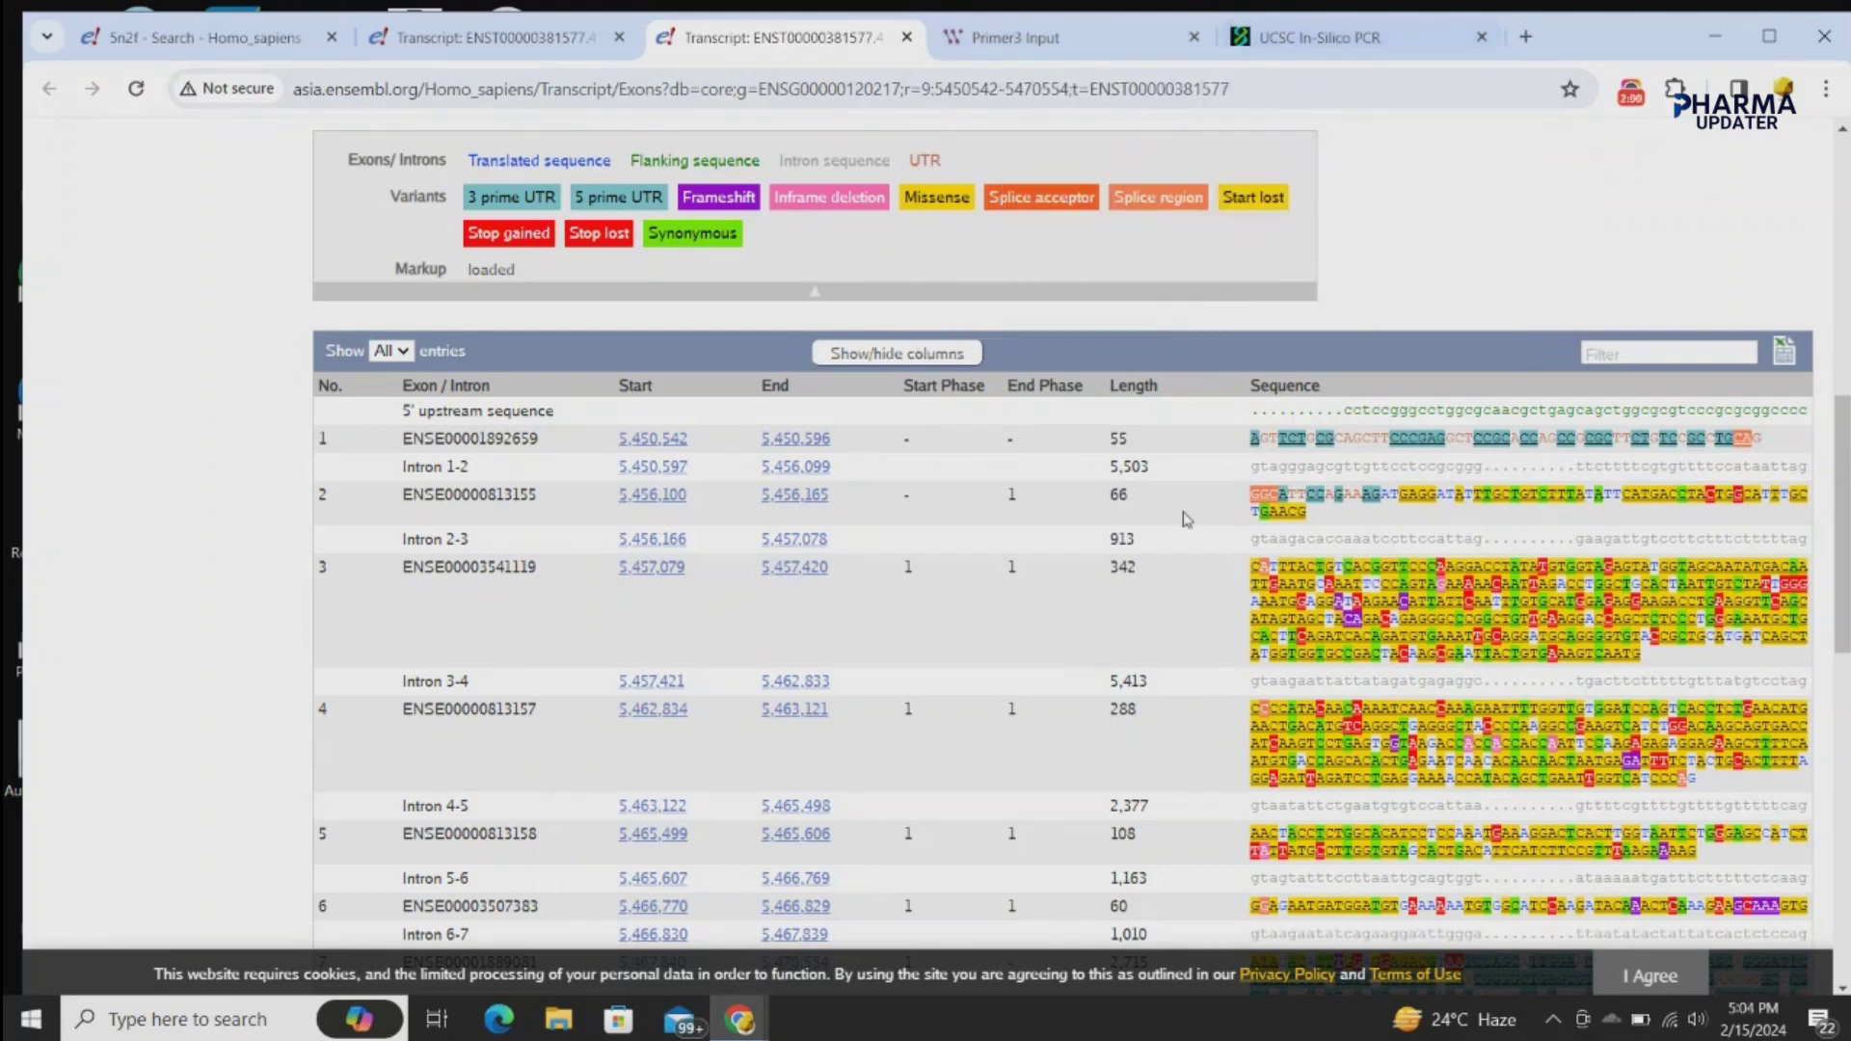
# - From the transcript summary page, open the Protein sequence view in a new tab and display the amino acid sequence
pyautogui.click(539, 46)
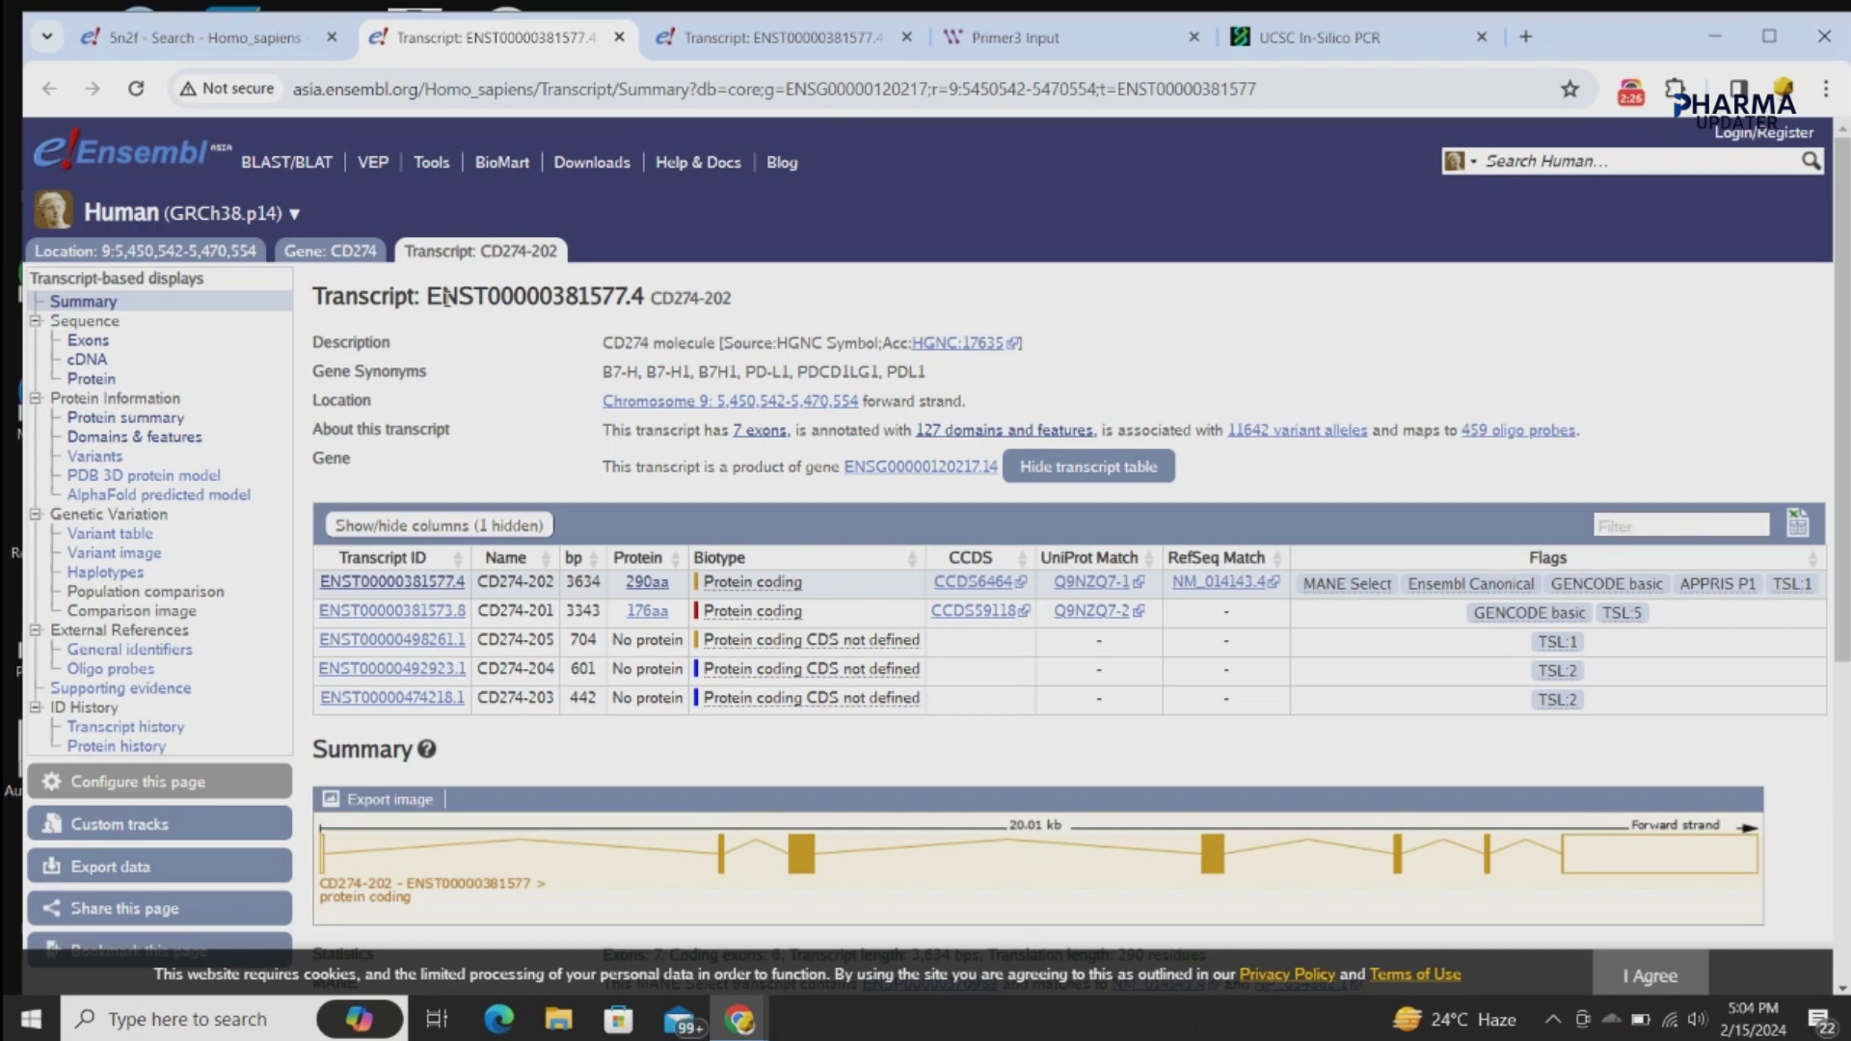
pyautogui.rightClick(96, 382)
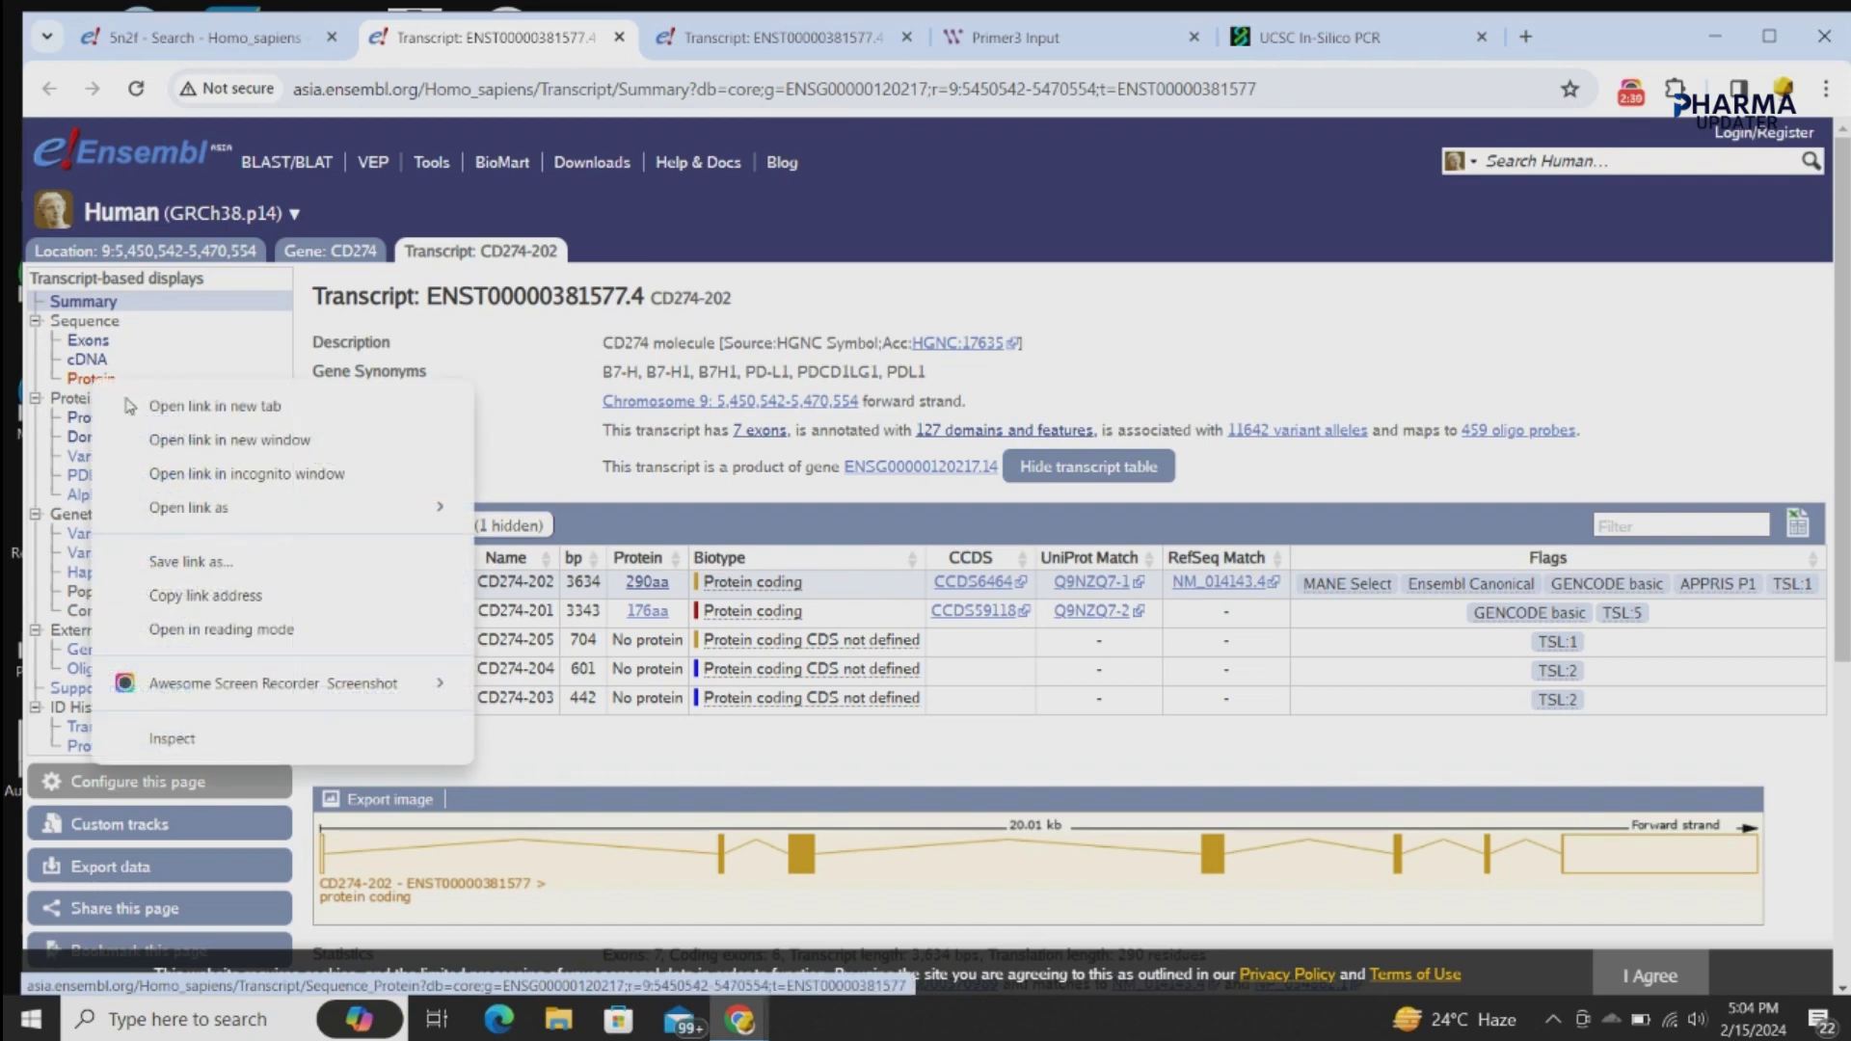
pyautogui.click(128, 405)
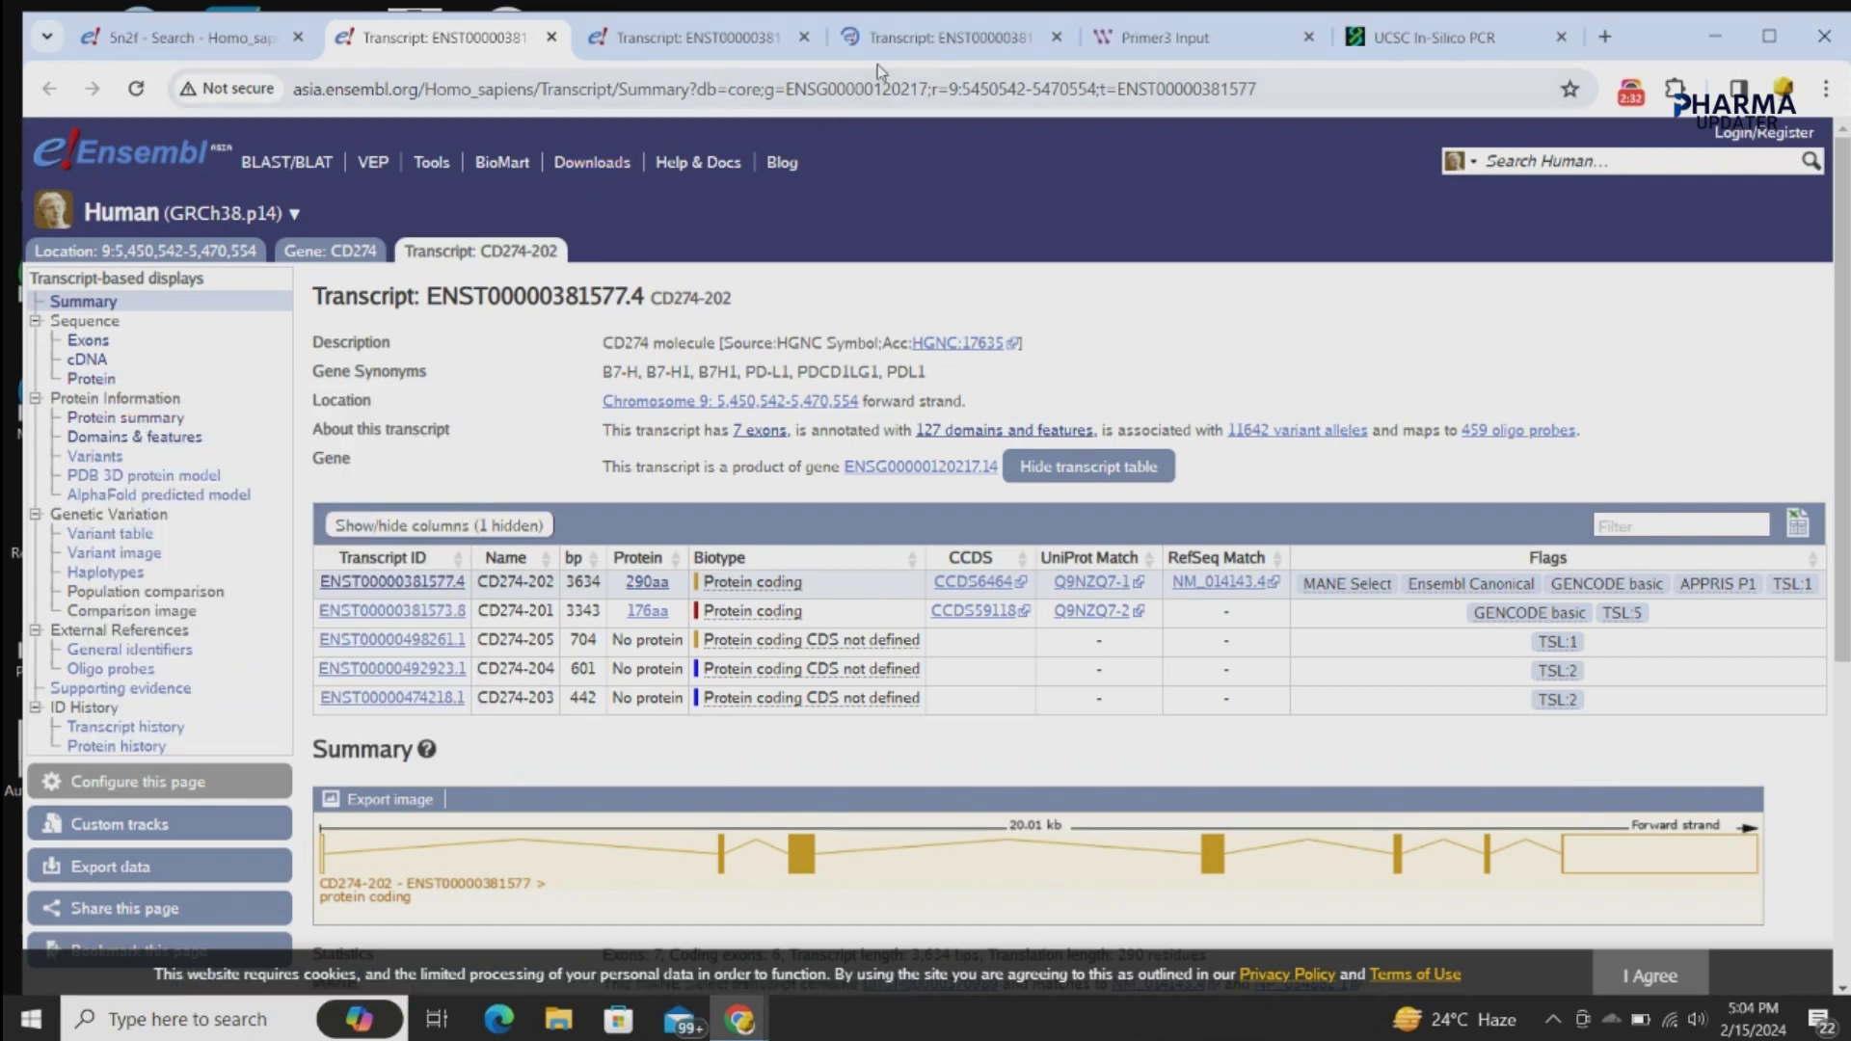
pyautogui.click(950, 36)
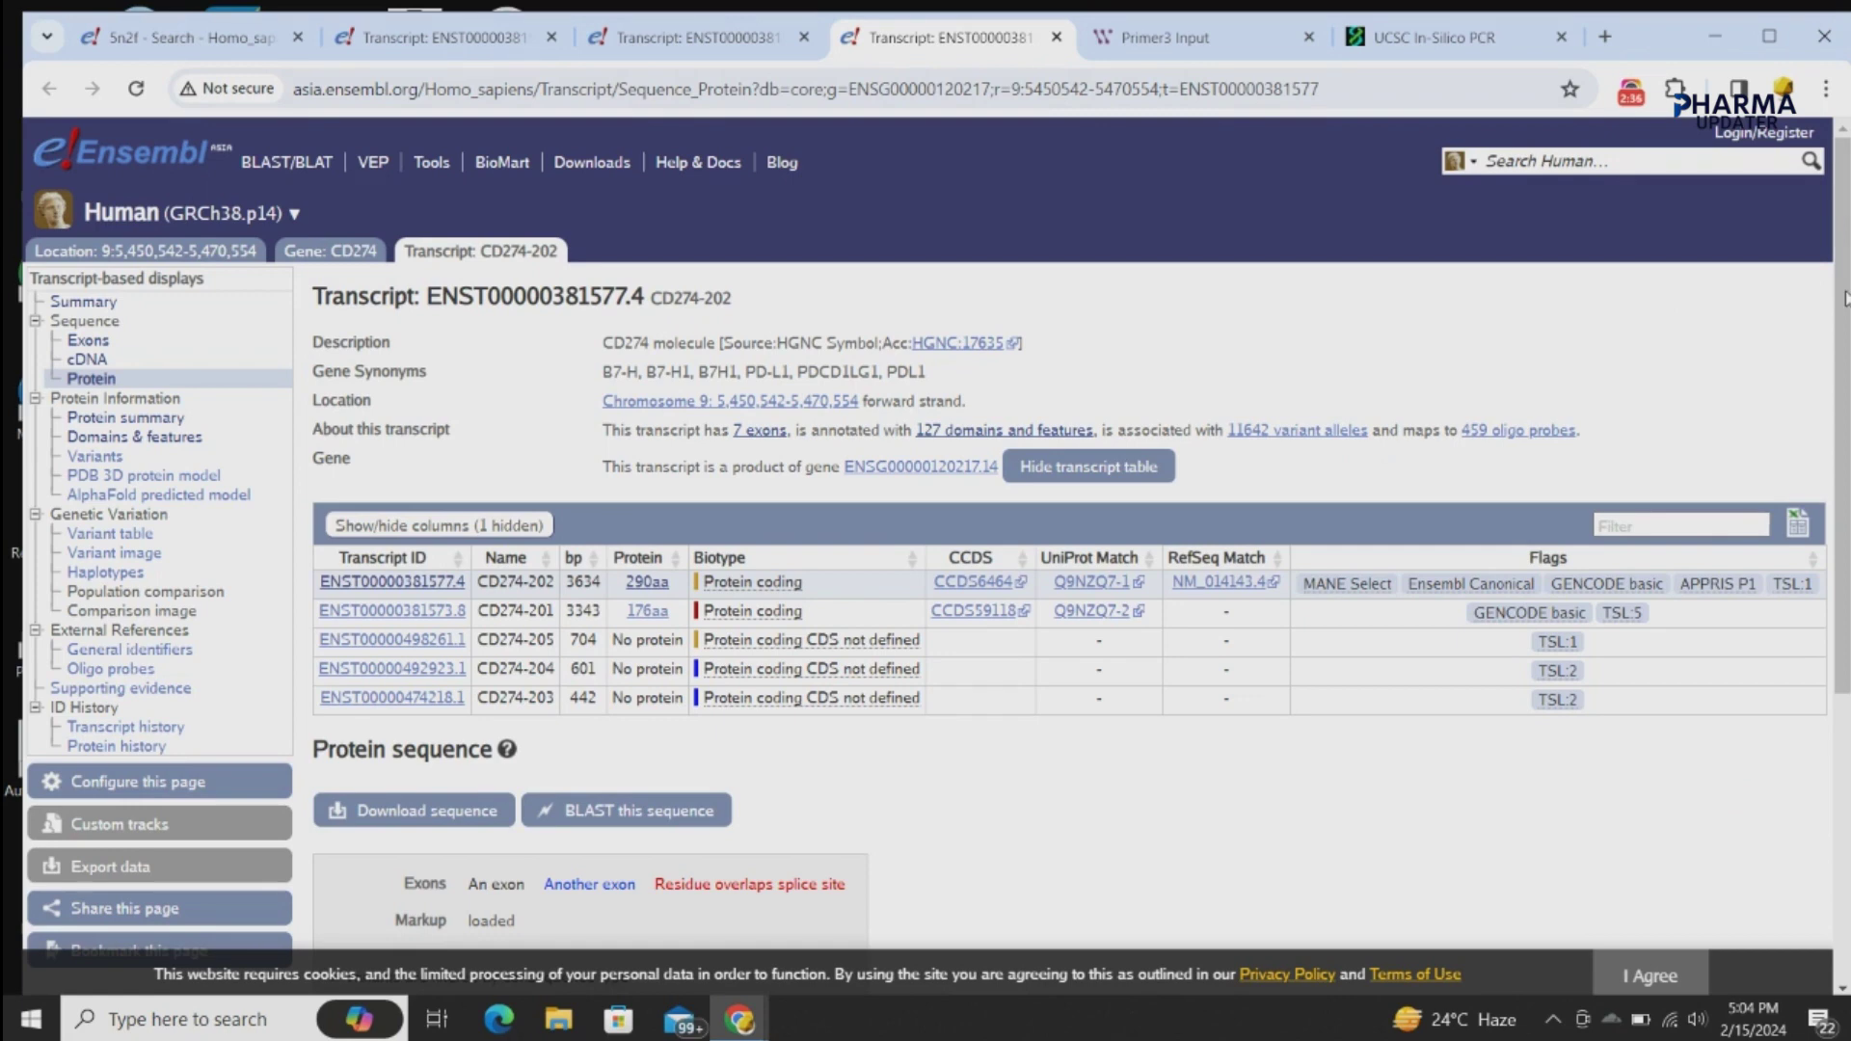
pyautogui.scroll(-5, 1846, 292)
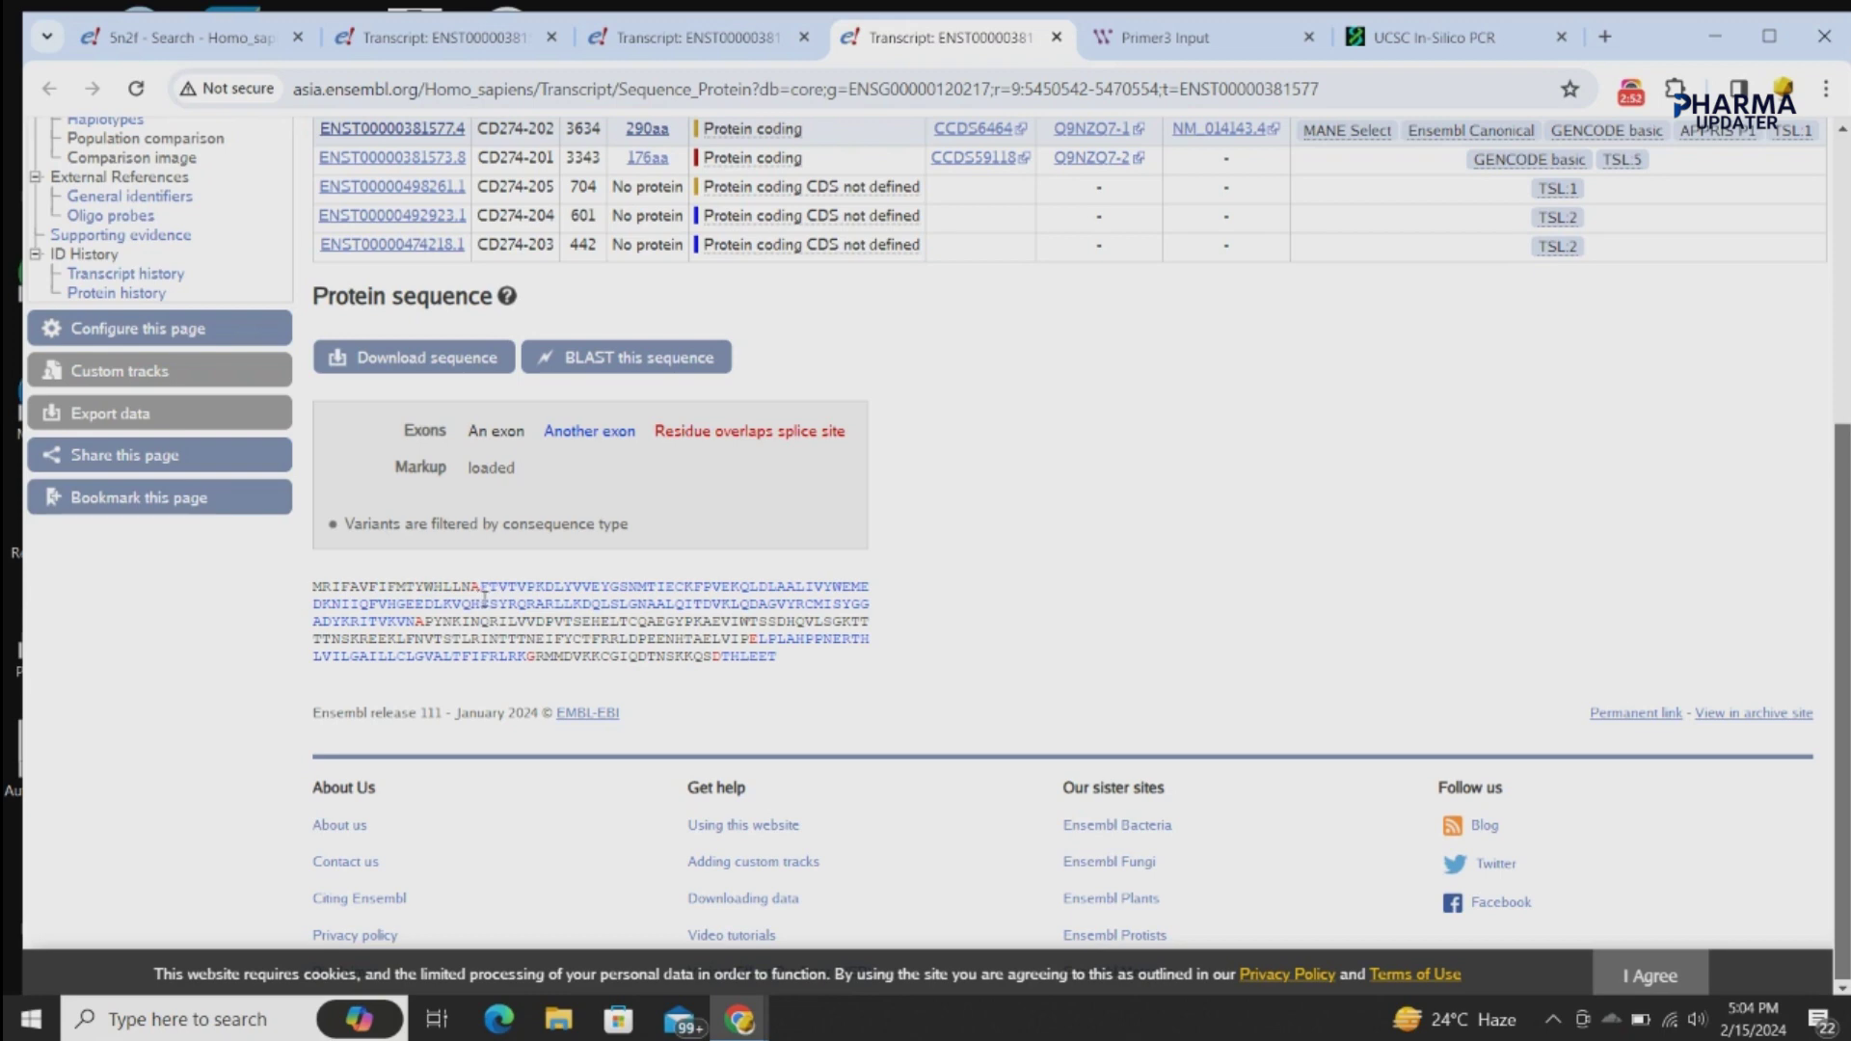
# - Open the transcript's cDNA sequence view in a new tab, collapse the colour legend and display the sequence lines
pyautogui.click(672, 49)
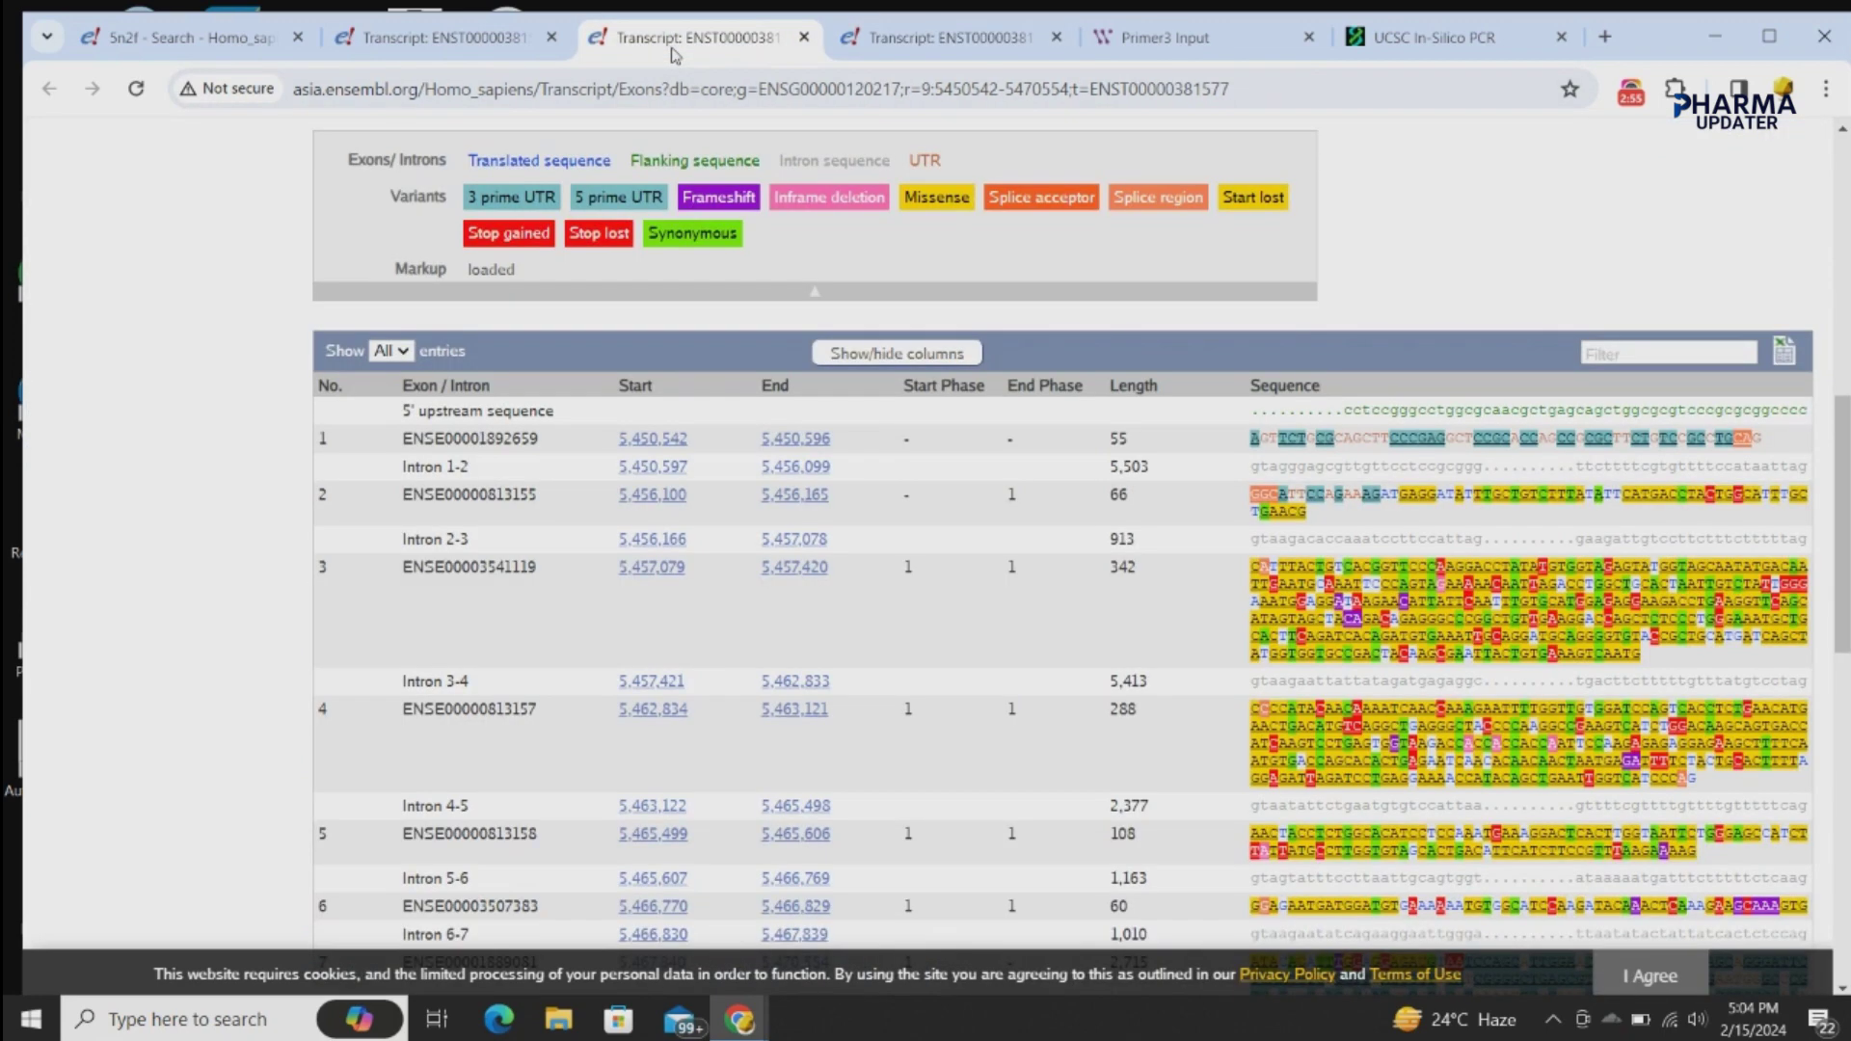
pyautogui.click(492, 39)
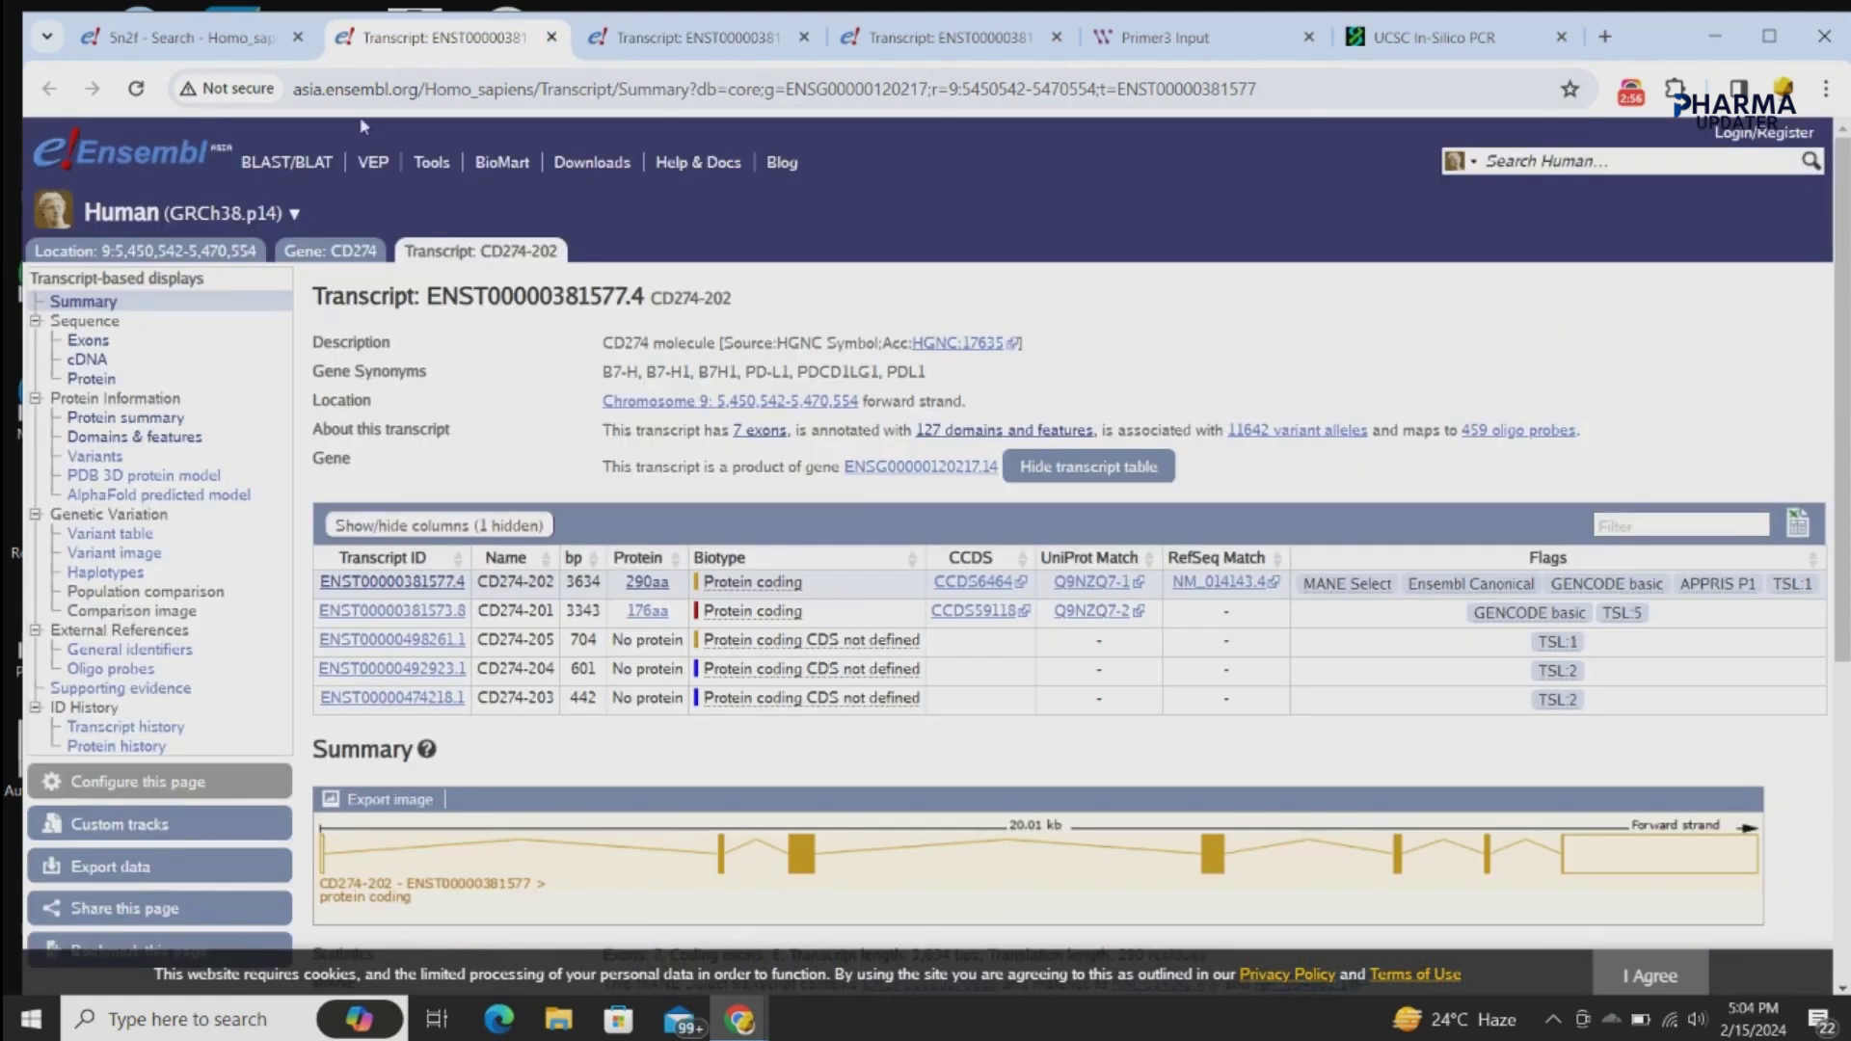
pyautogui.rightClick(101, 360)
pyautogui.press('Escape')
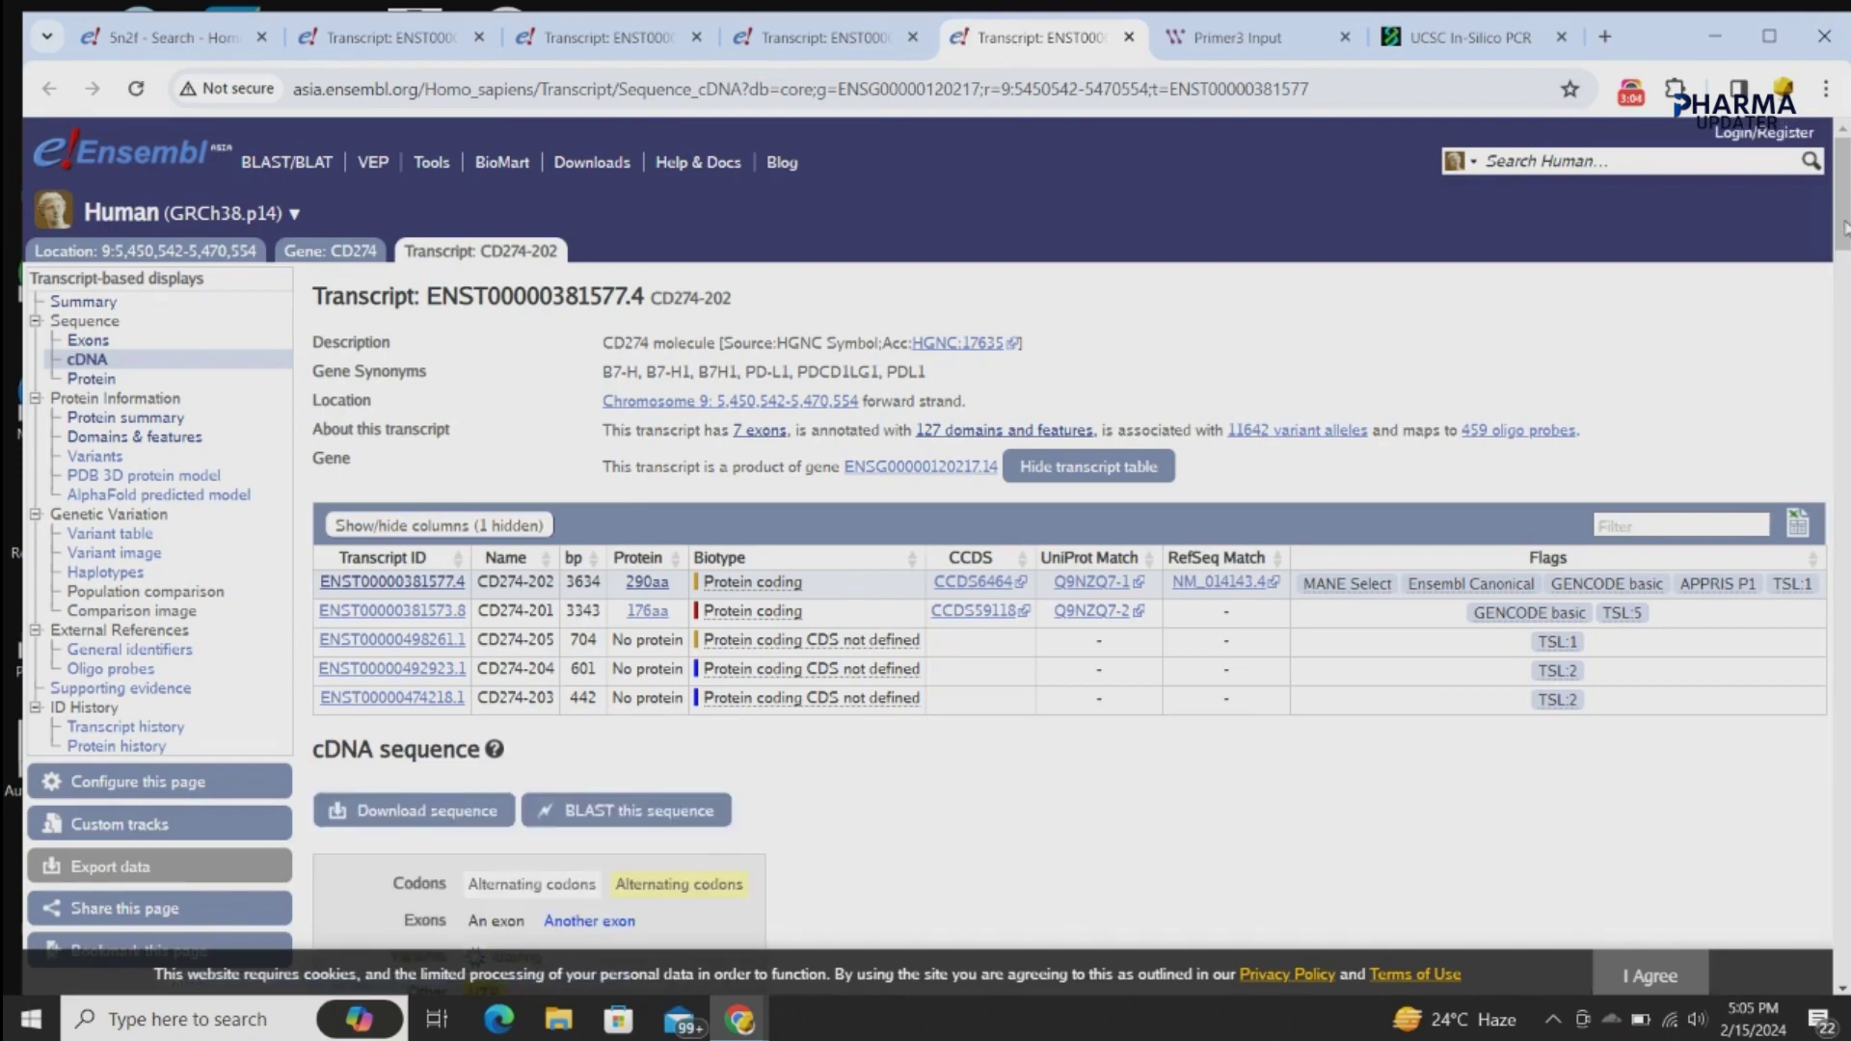
pyautogui.moveTo(1844, 226); pyautogui.dragTo(1845, 325)
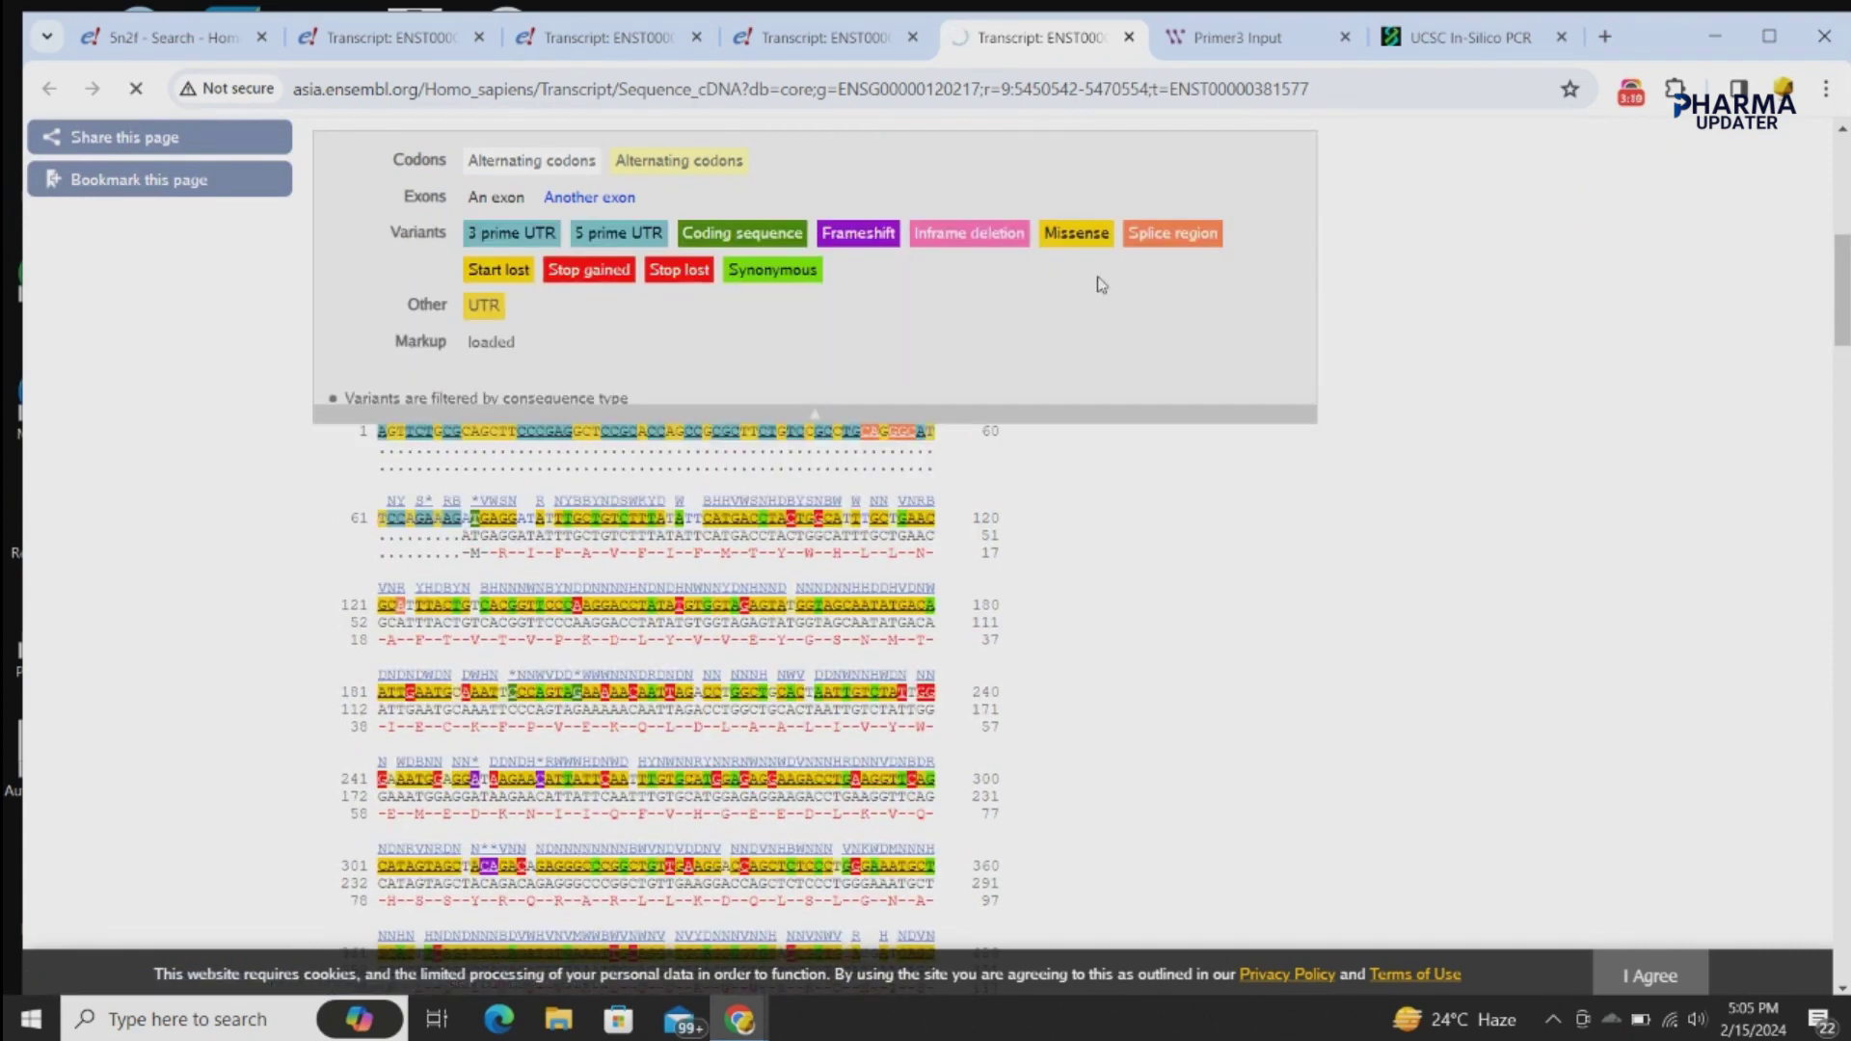
pyautogui.click(815, 415)
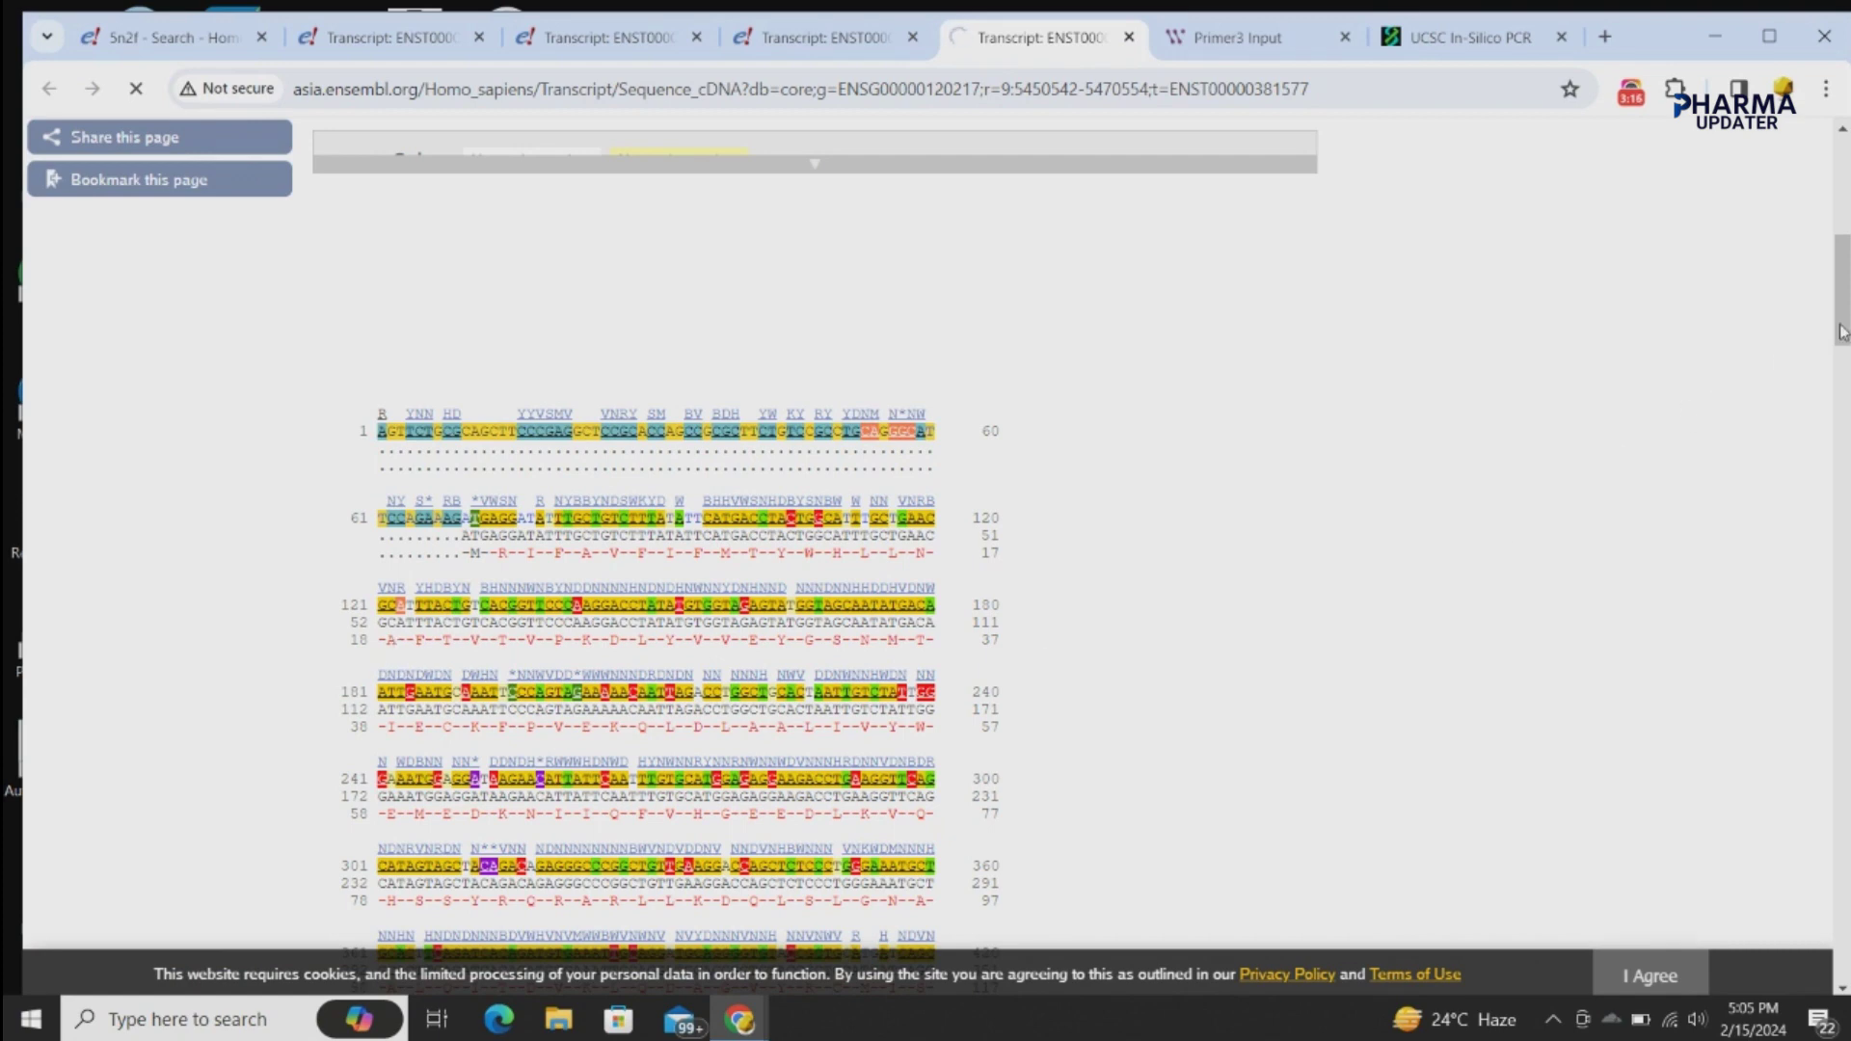
pyautogui.moveTo(1842, 333); pyautogui.dragTo(1842, 376)
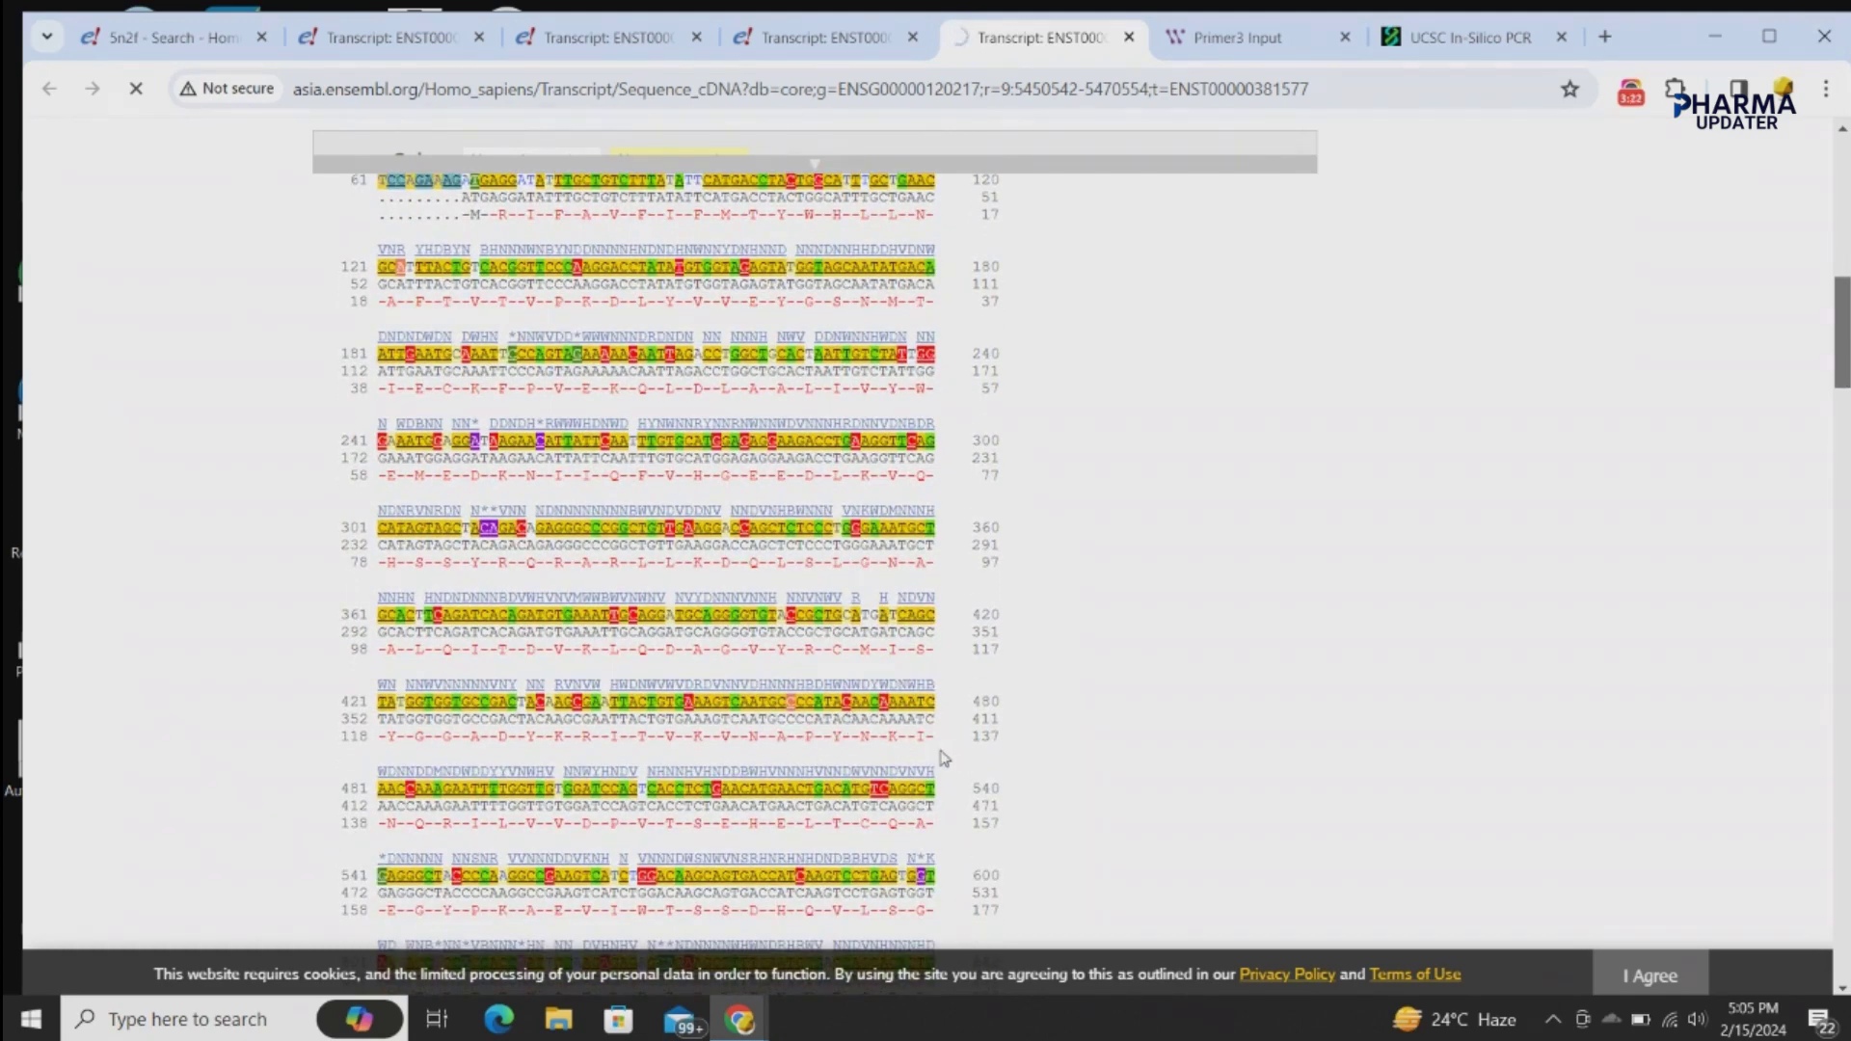
pyautogui.click(376, 281)
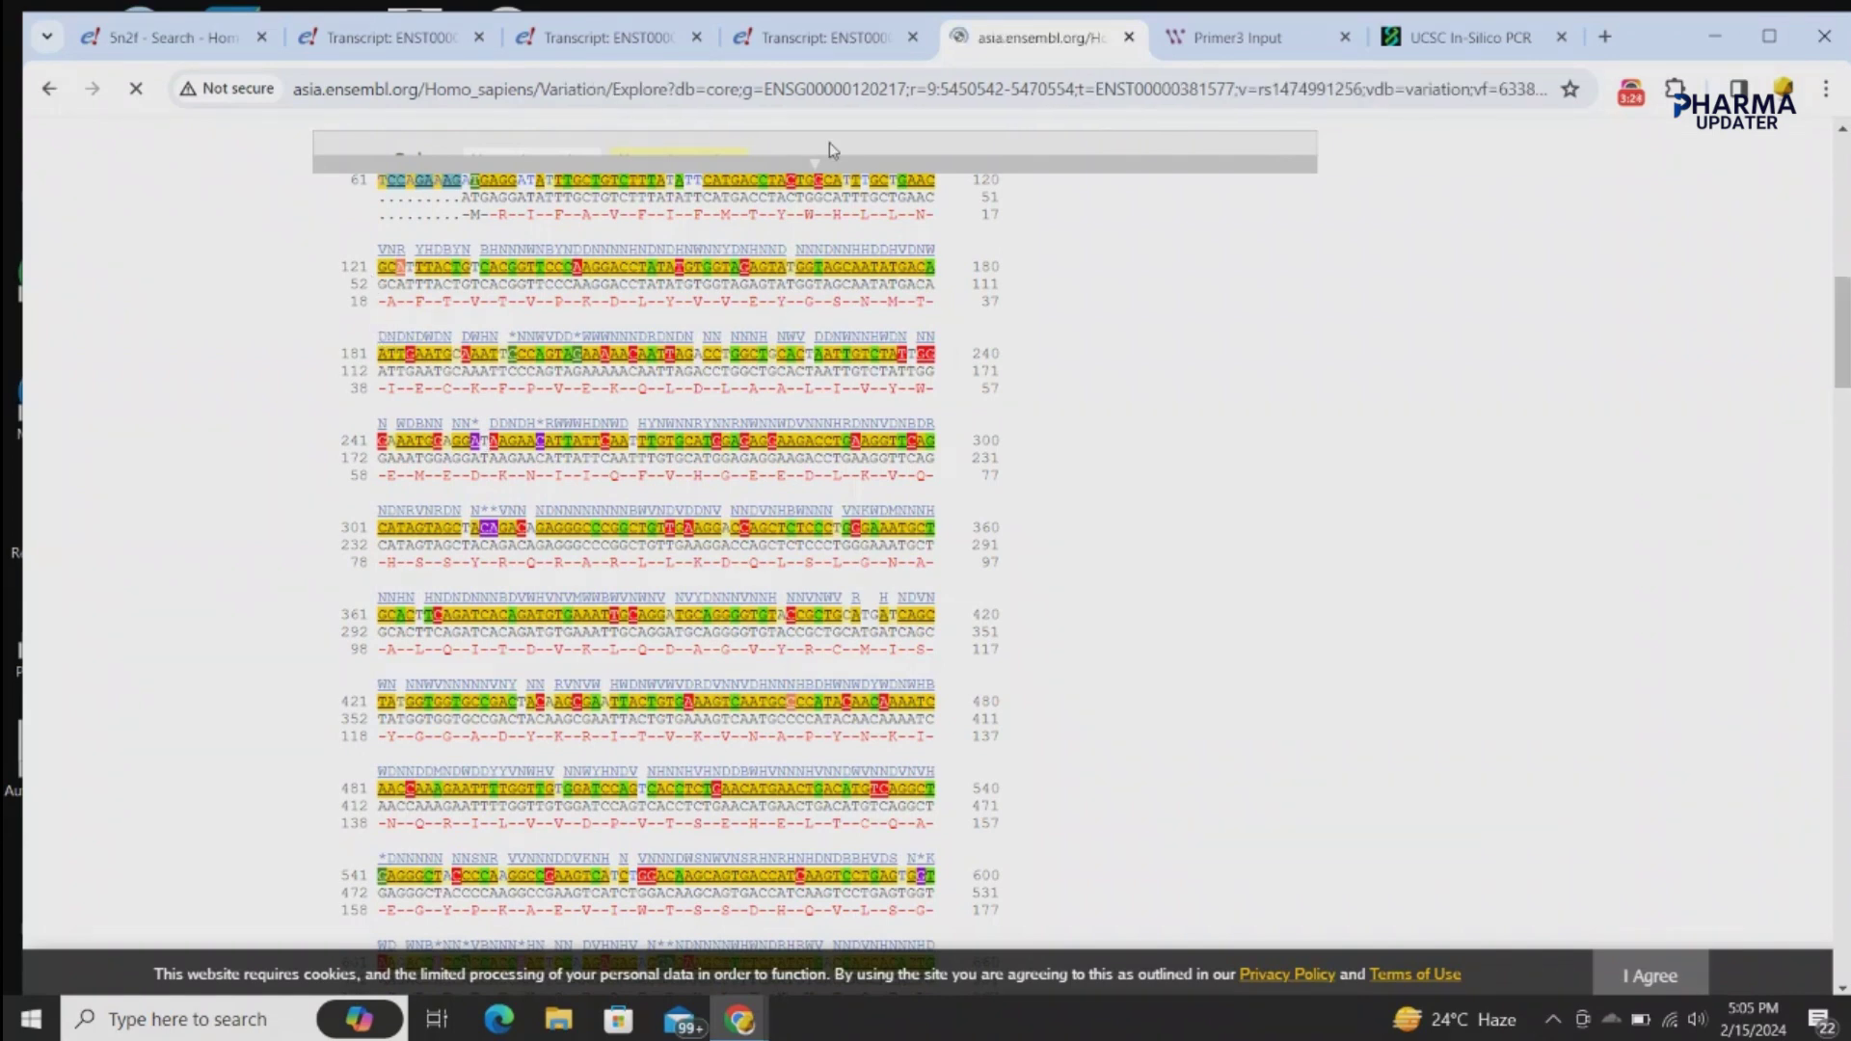
pyautogui.click(822, 43)
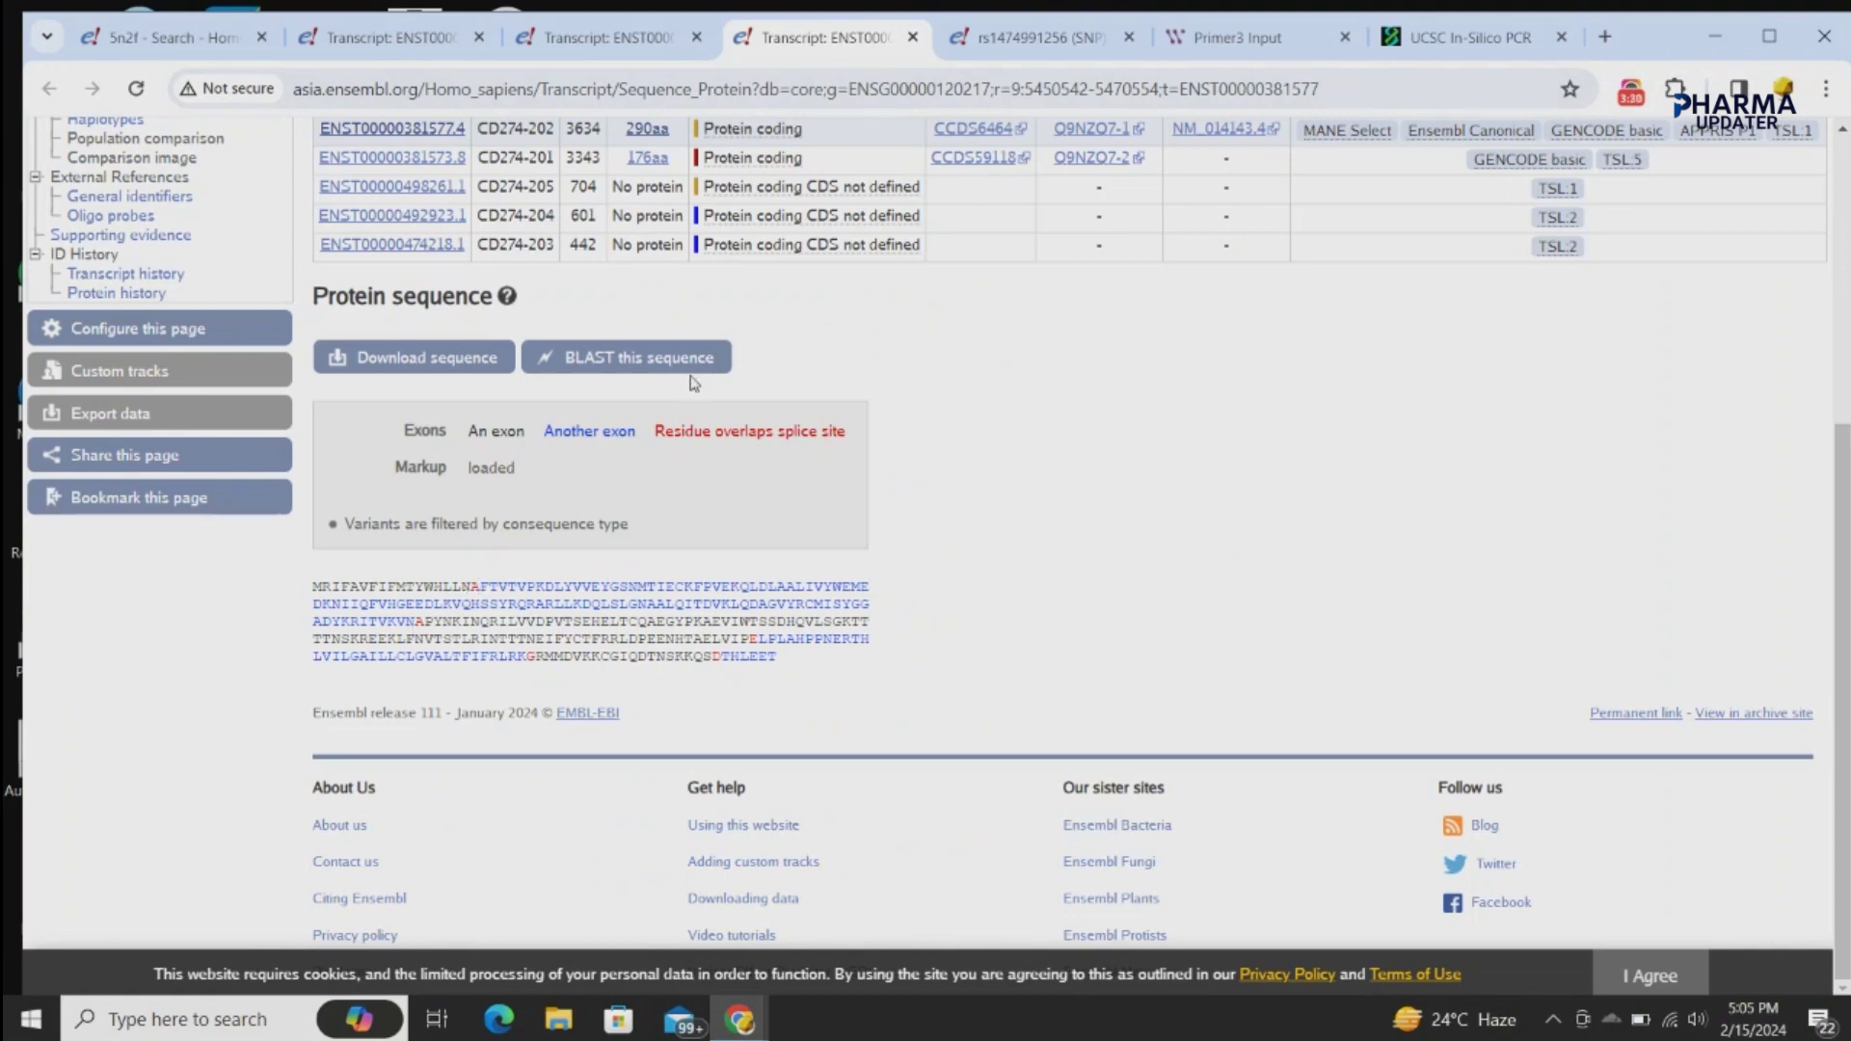
pyautogui.click(1022, 43)
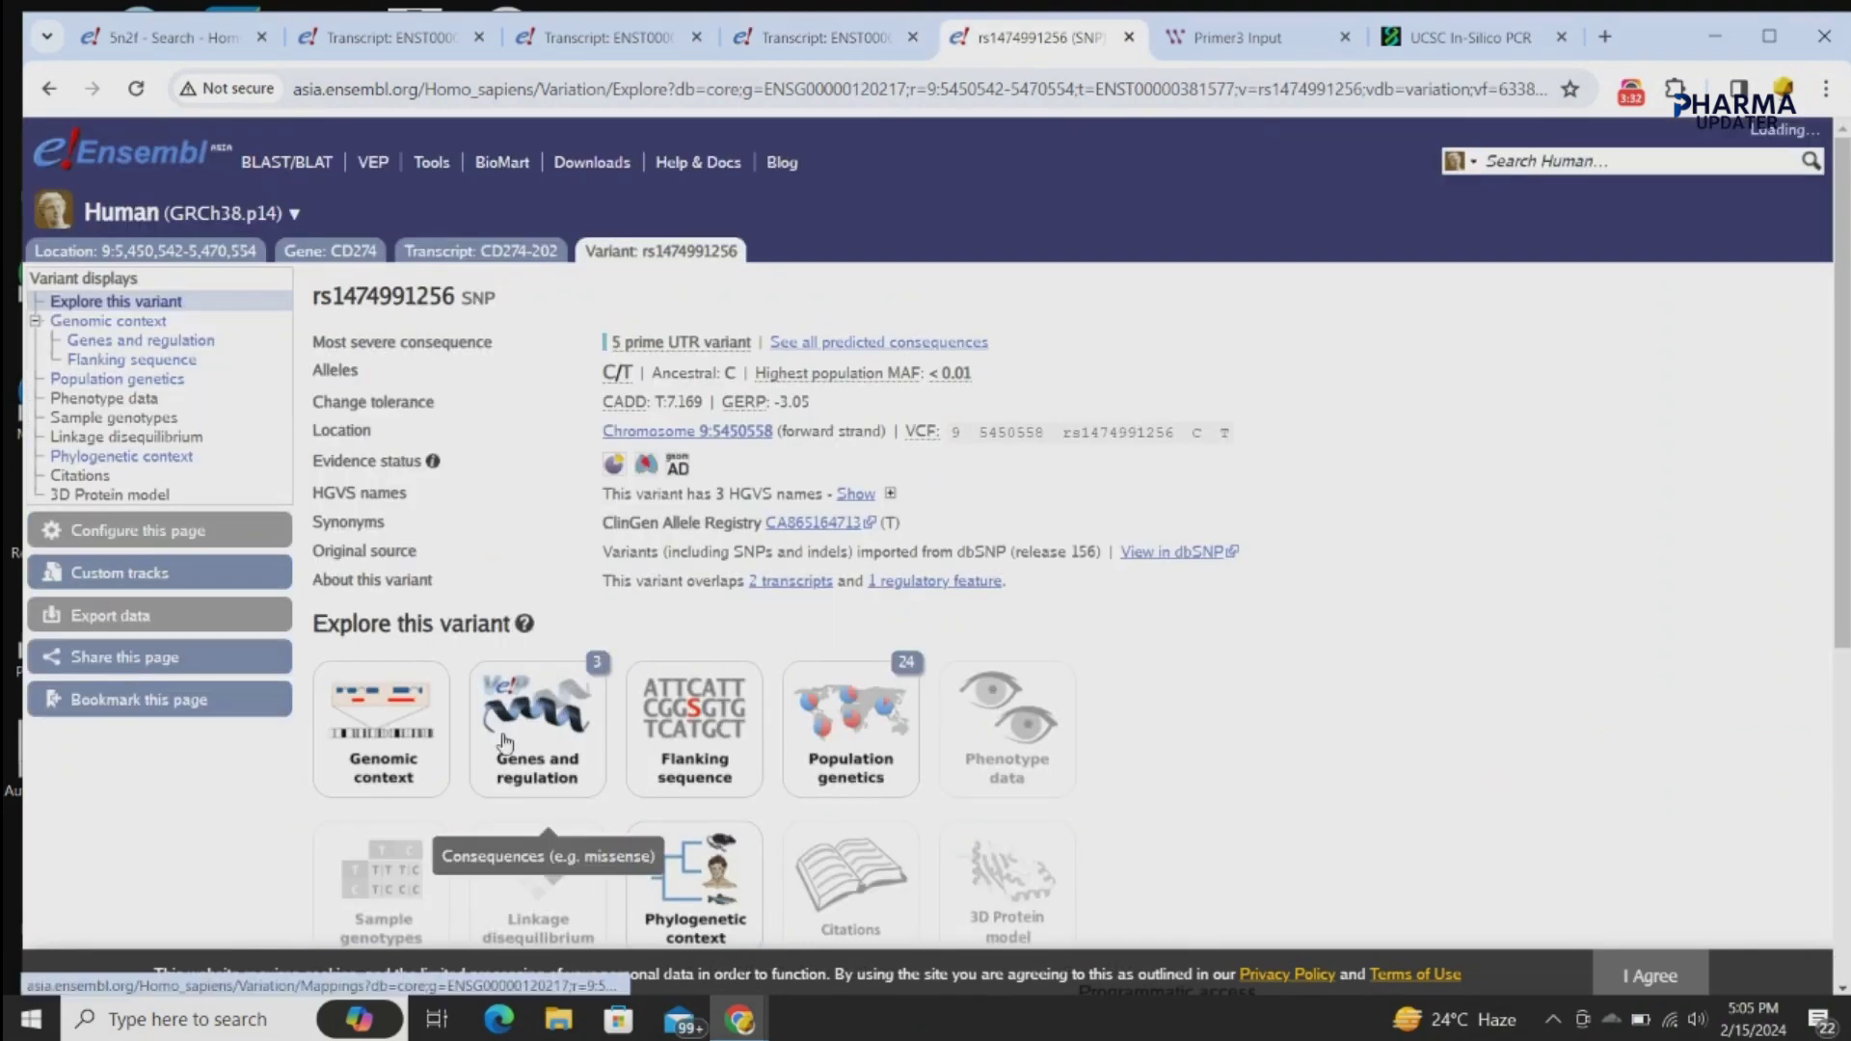
pyautogui.moveTo(1844, 378); pyautogui.dragTo(1846, 291)
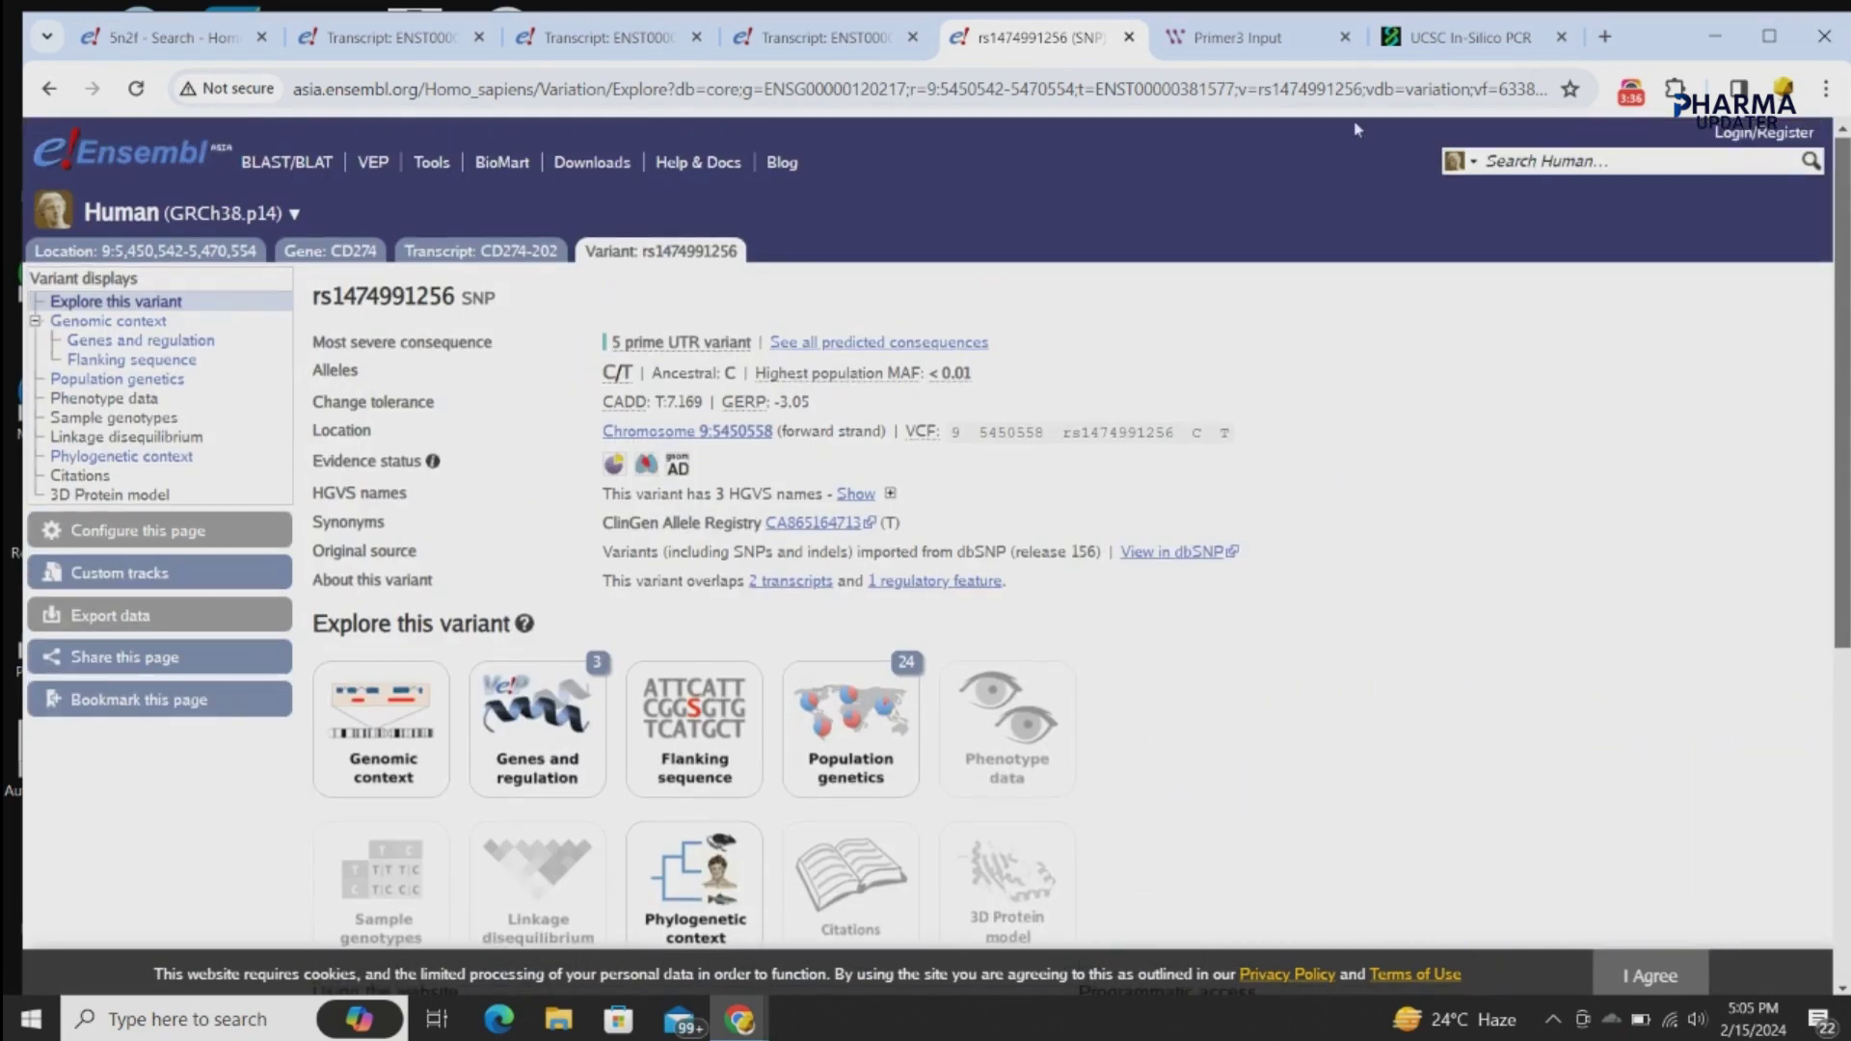
pyautogui.click(48, 89)
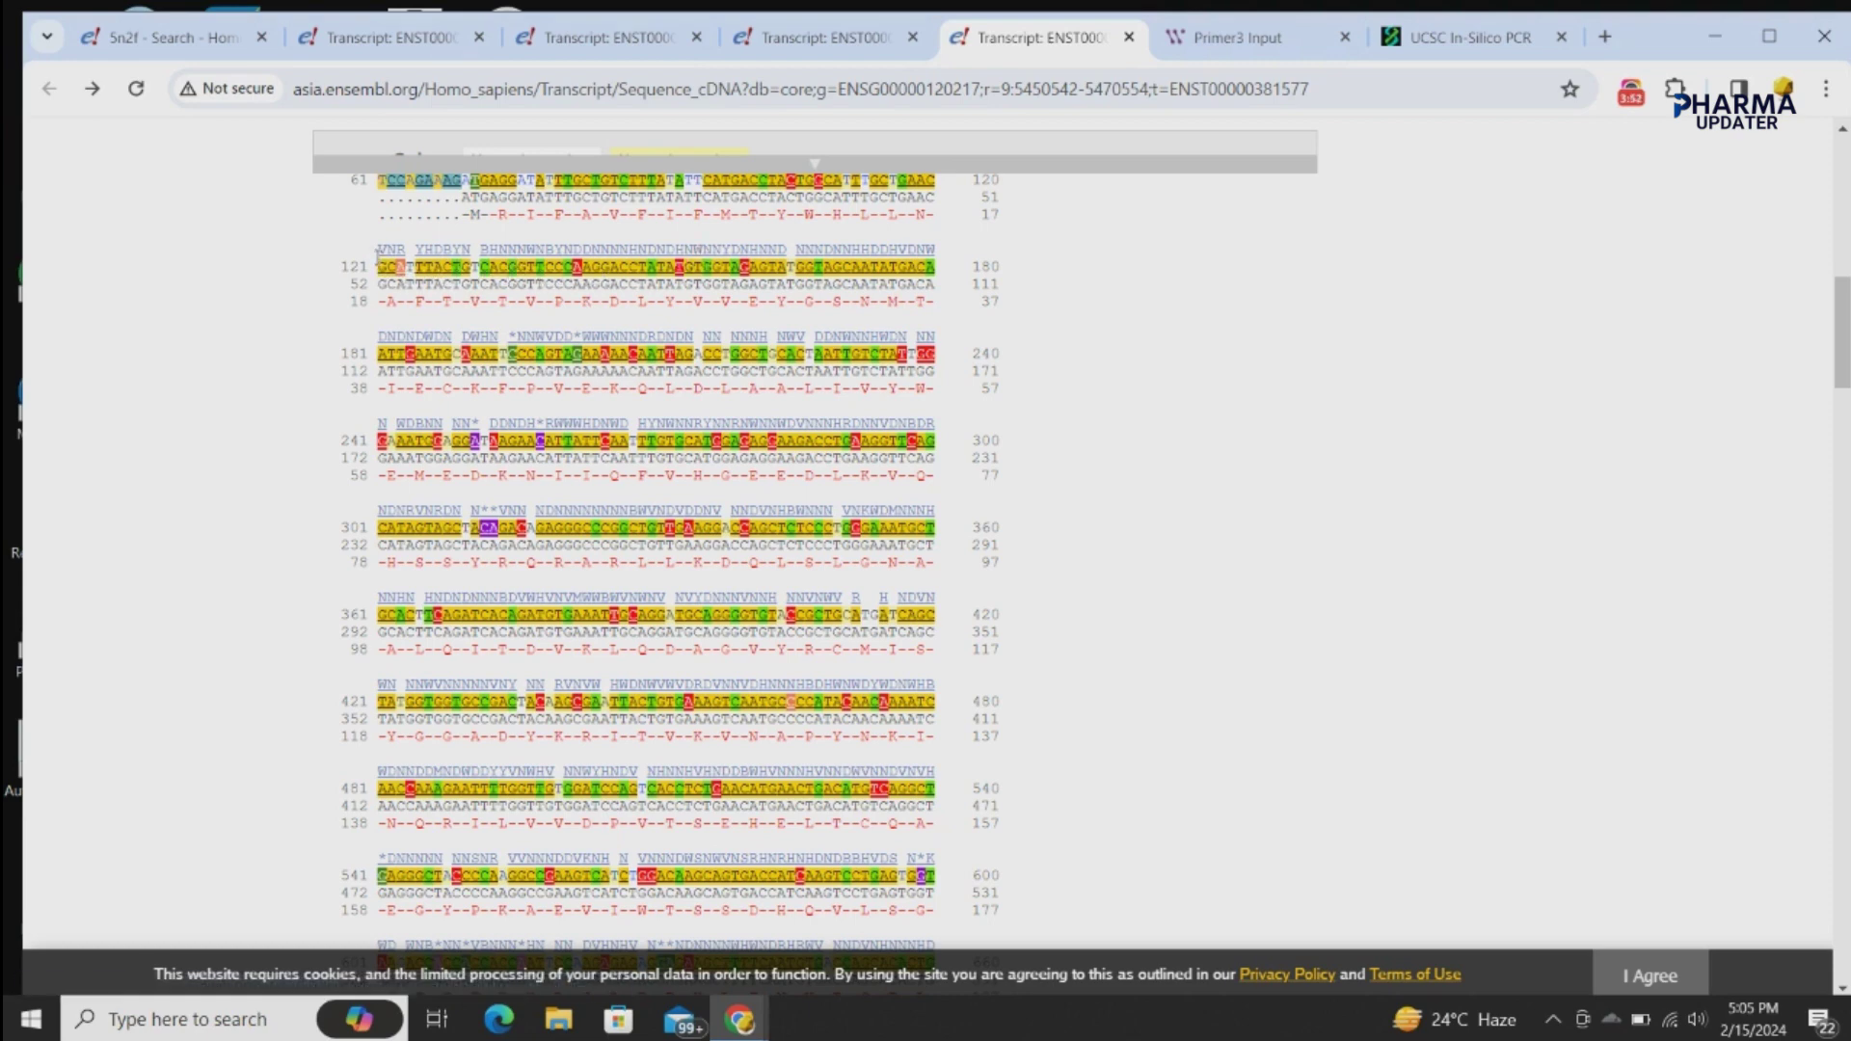
# - Compare the exon, cDNA and protein sequence pages, and check the details of variant rs200003059 in exon 3
pyautogui.click(622, 37)
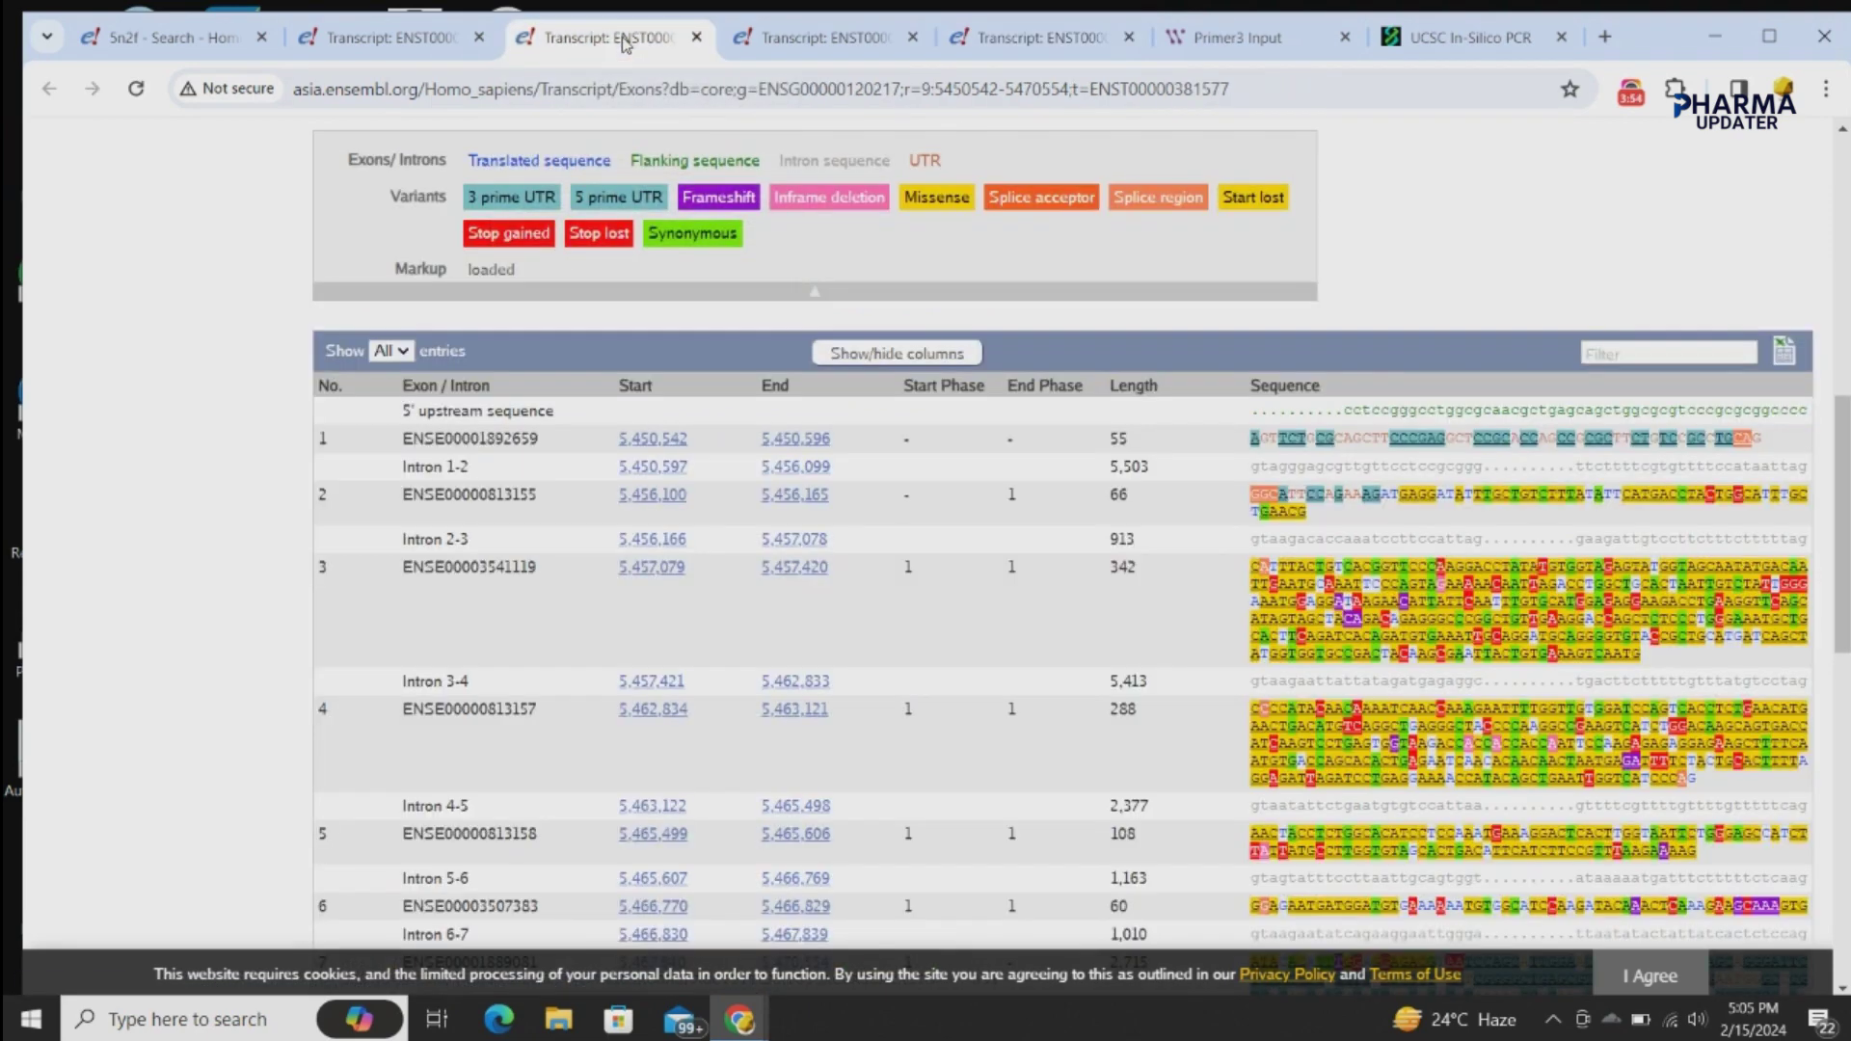
pyautogui.click(1051, 40)
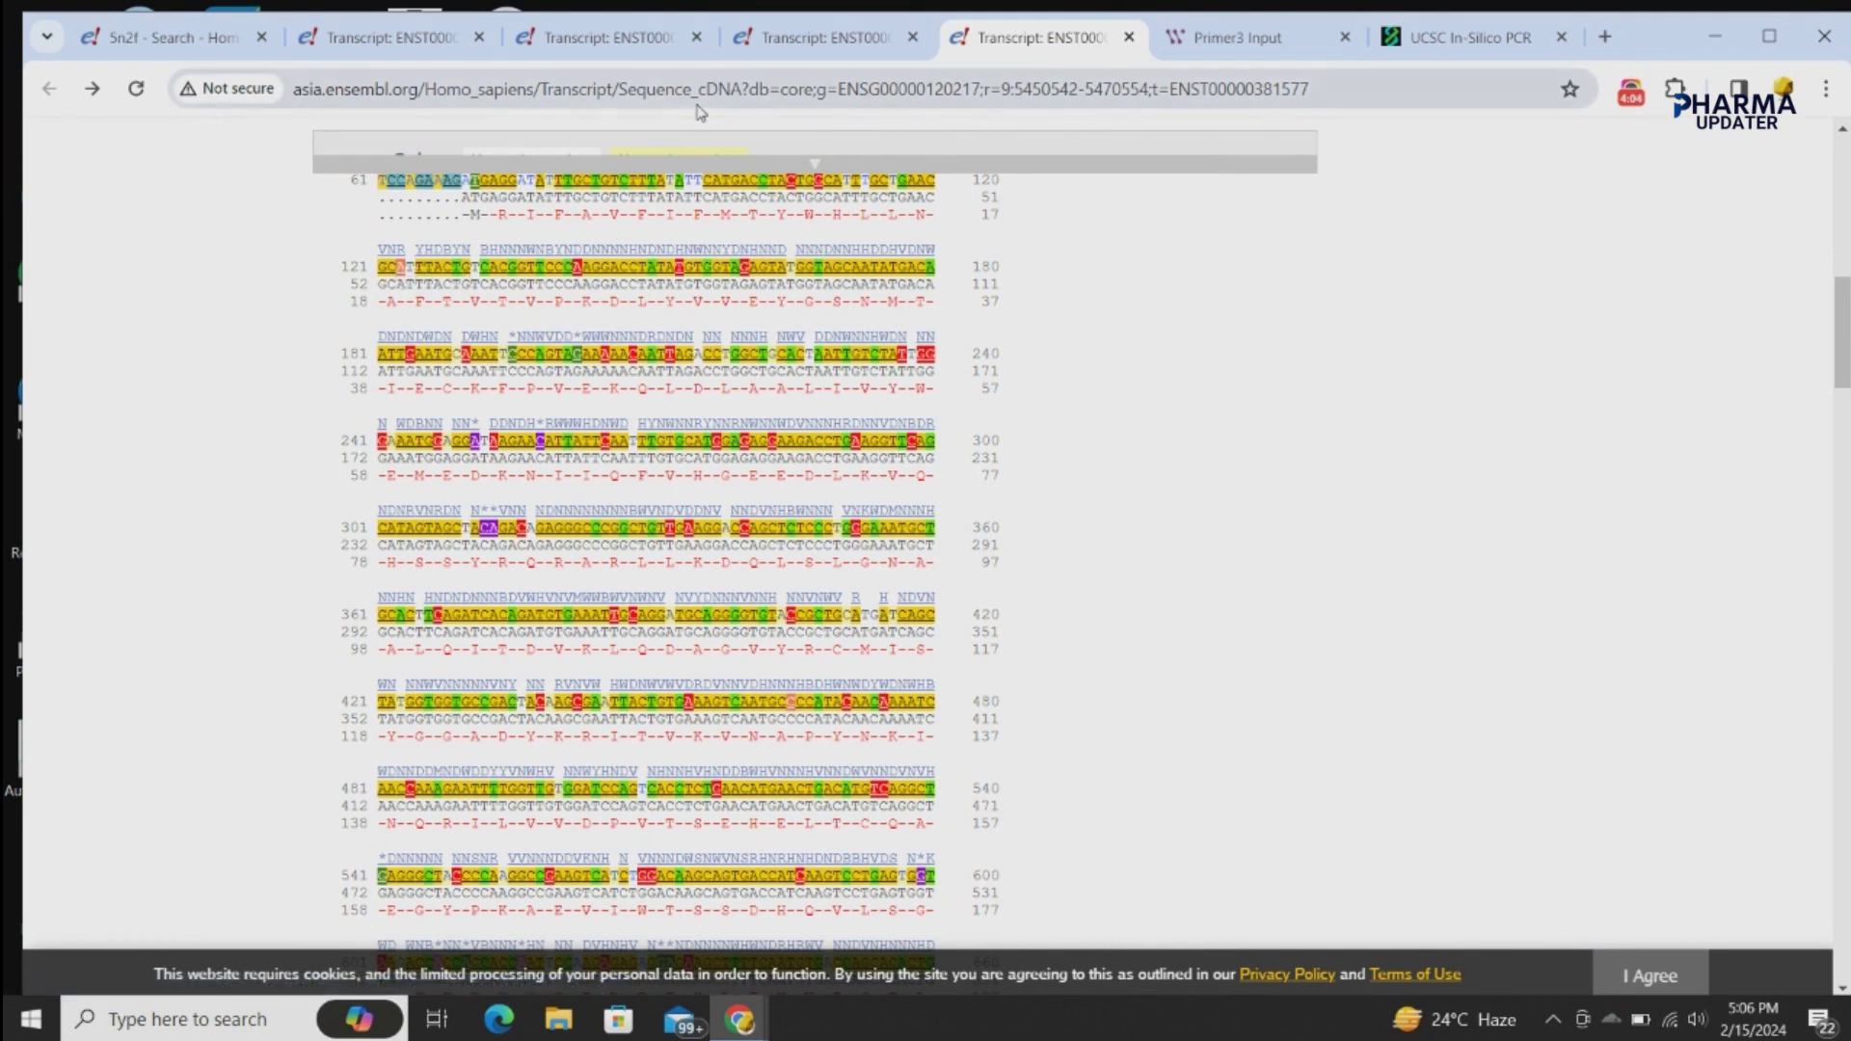
pyautogui.click(810, 48)
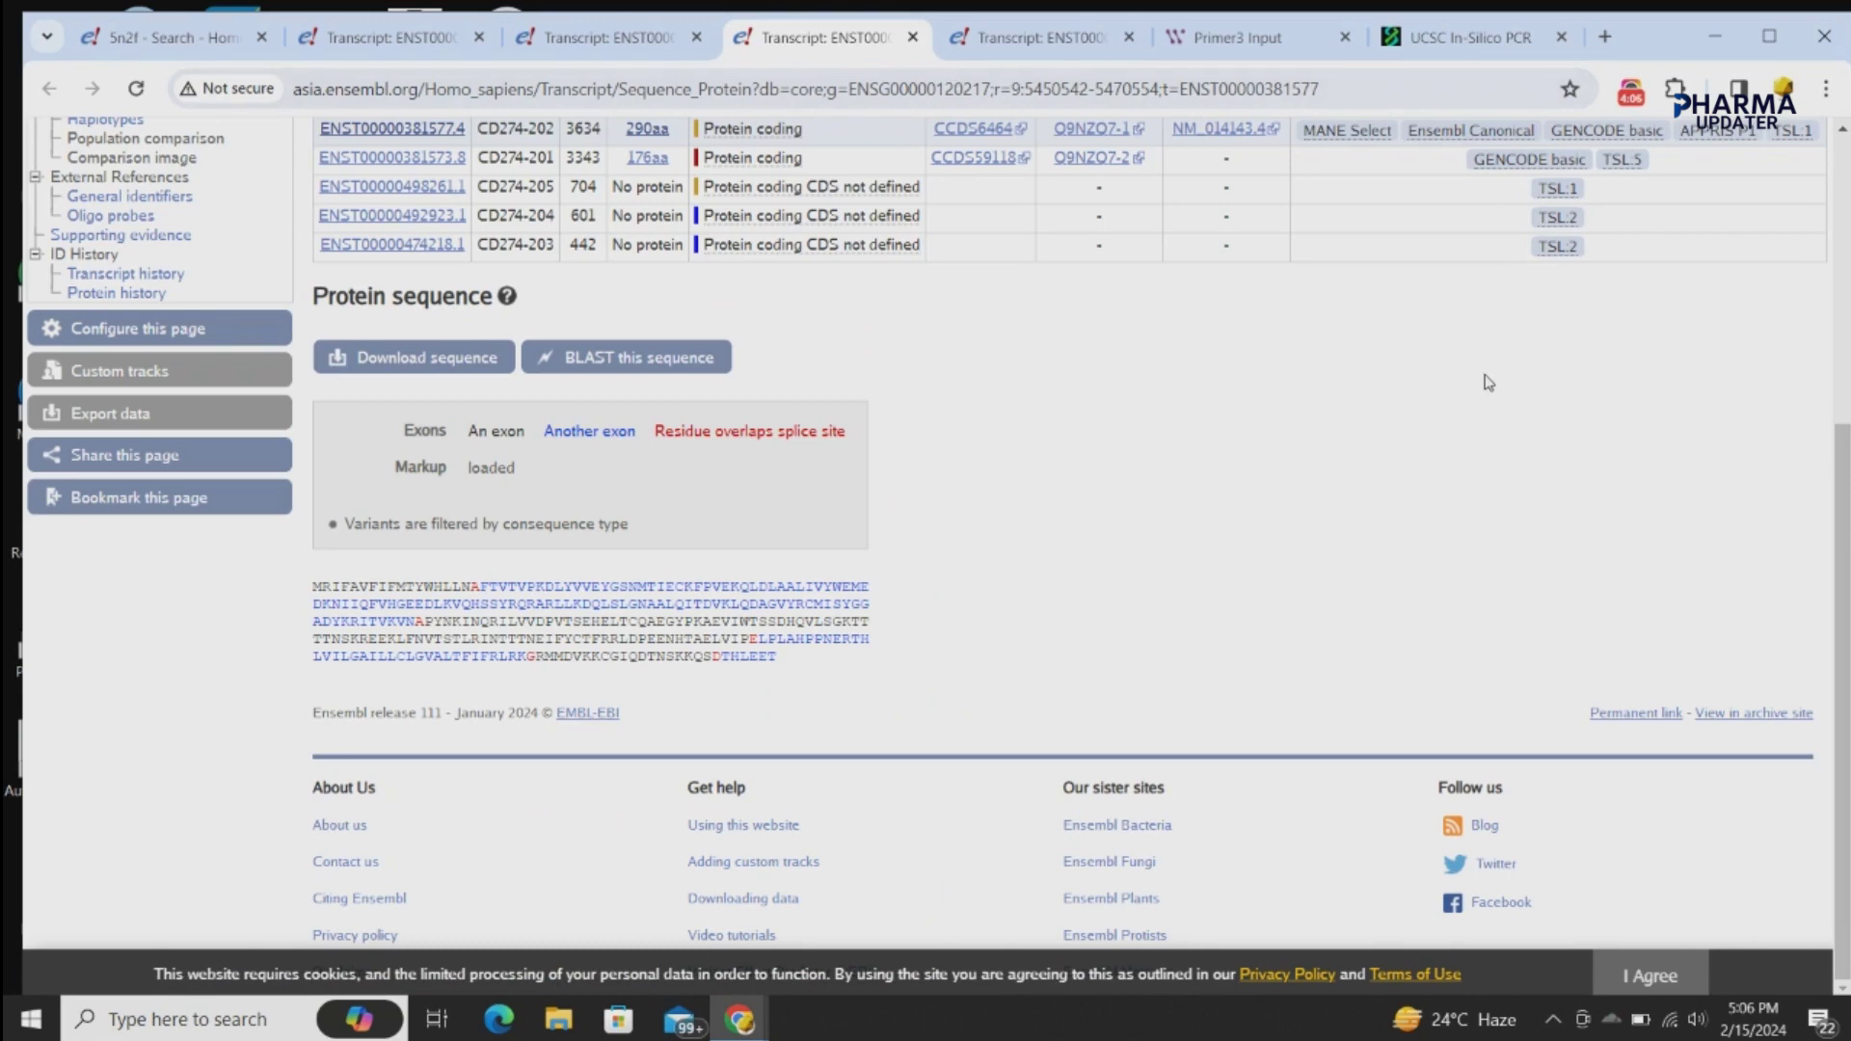
pyautogui.click(606, 38)
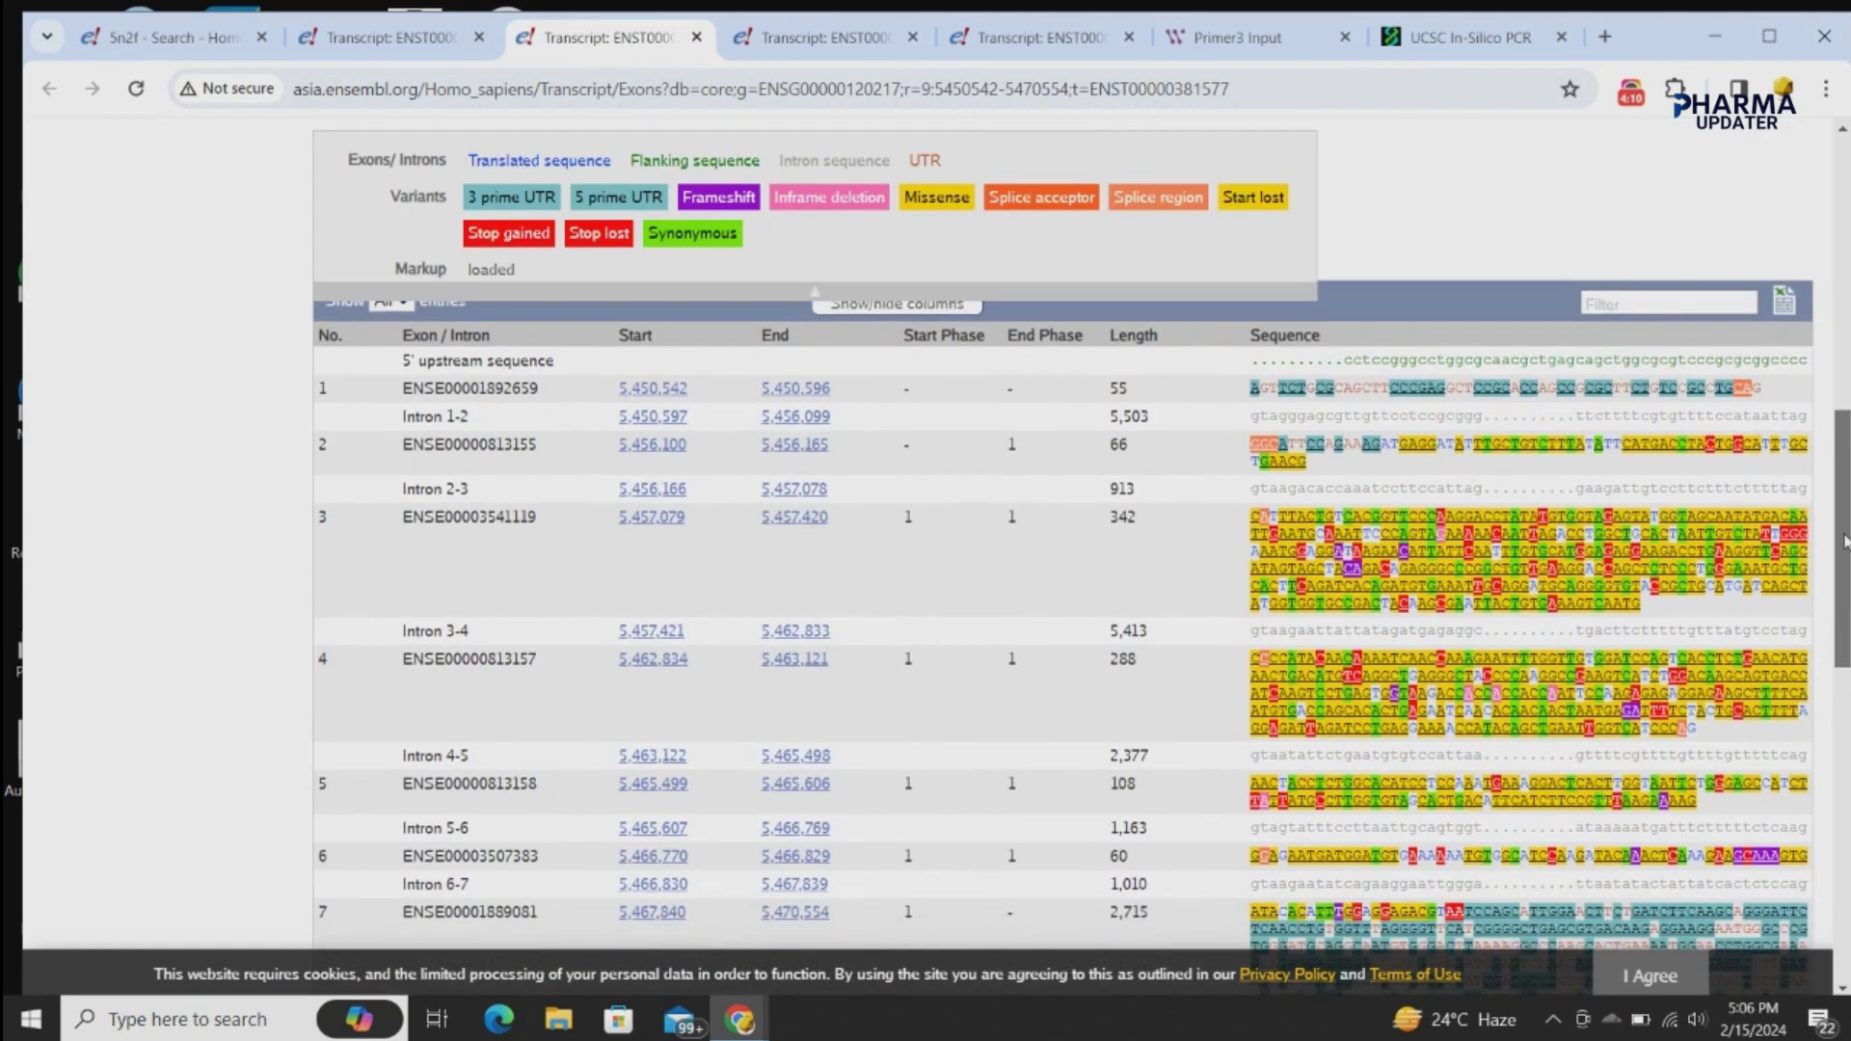
pyautogui.moveTo(1845, 526); pyautogui.dragTo(1845, 545)
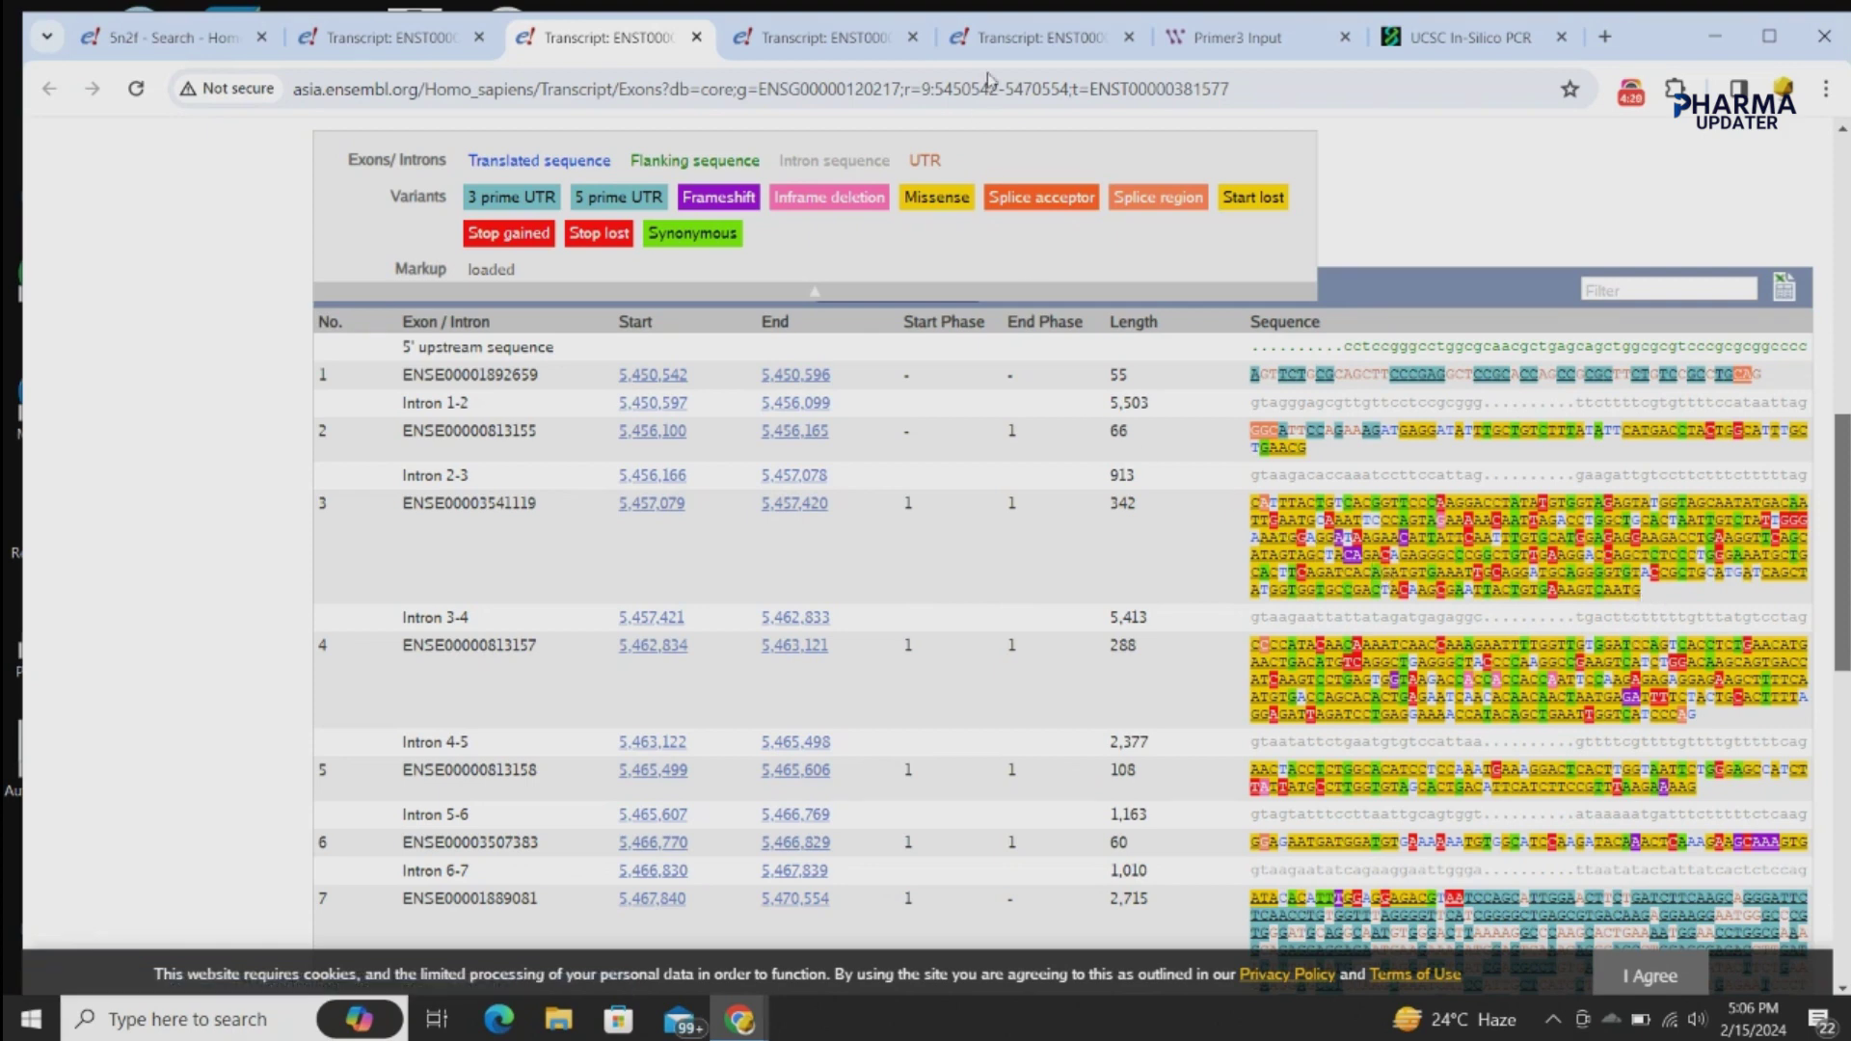
pyautogui.click(1012, 34)
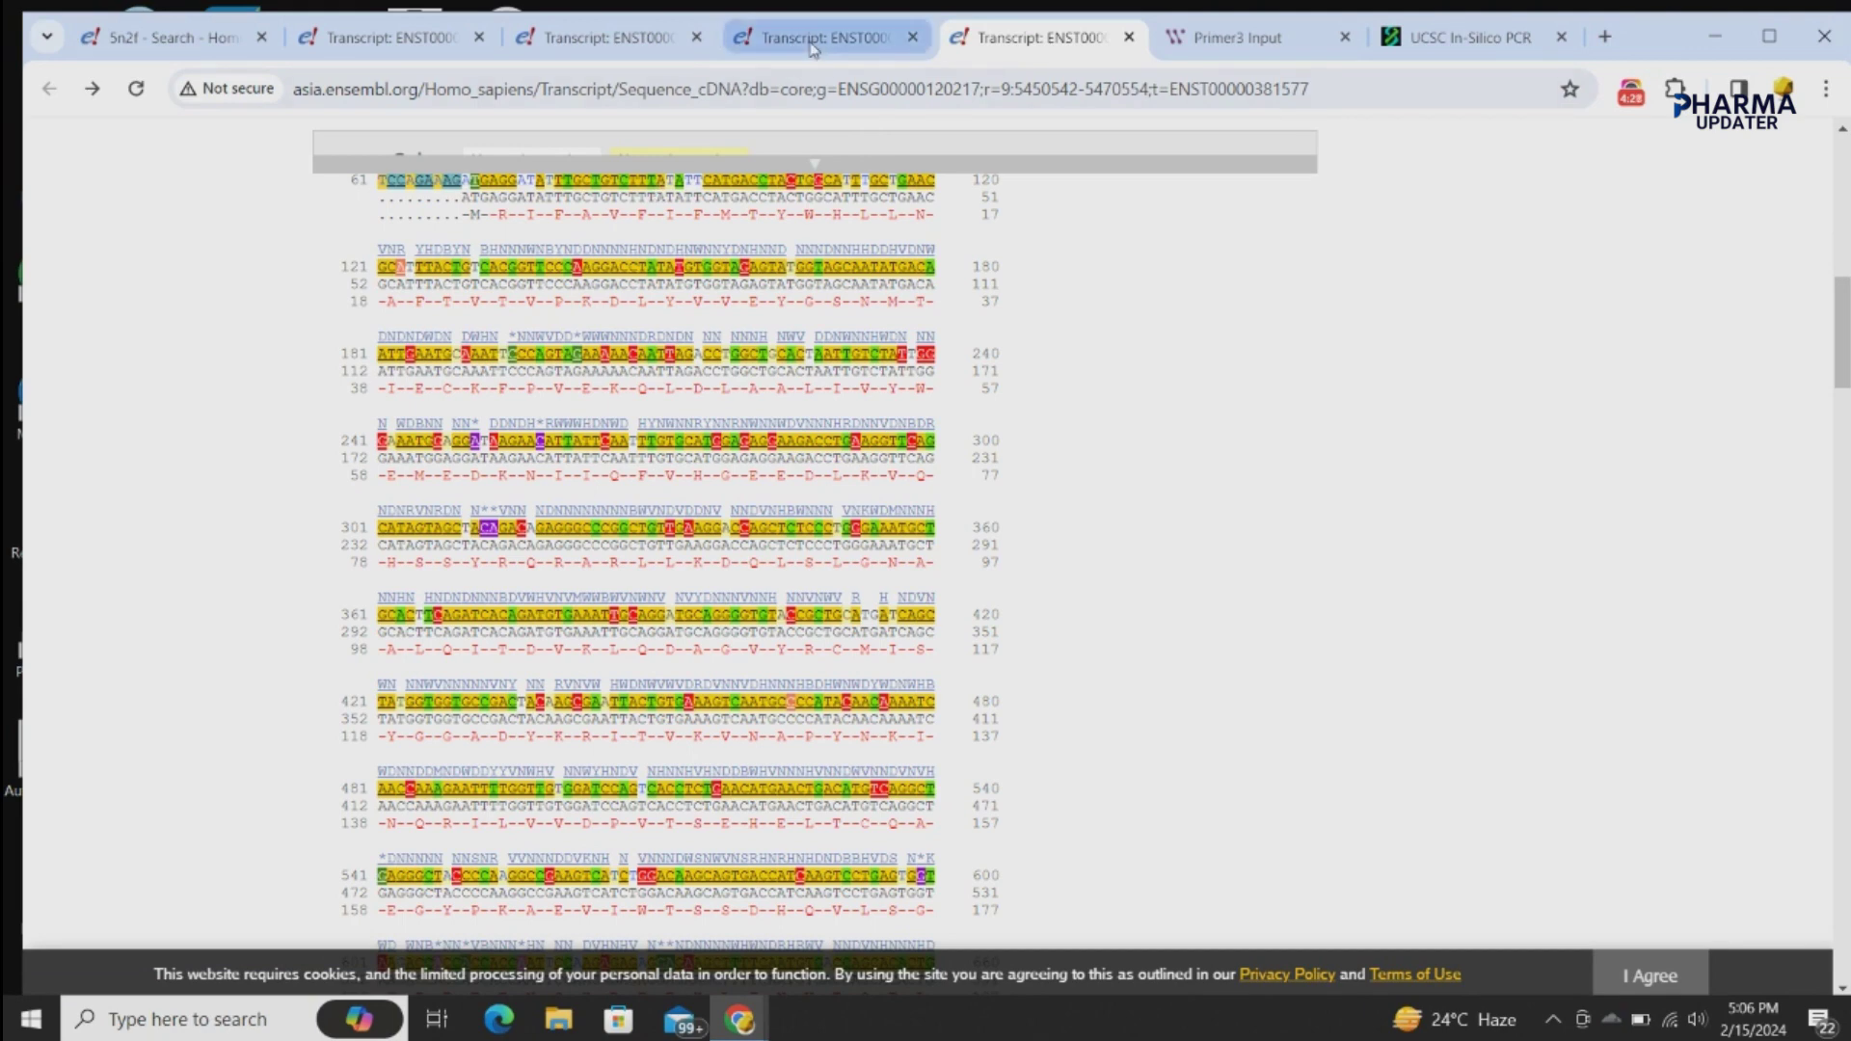
pyautogui.click(590, 39)
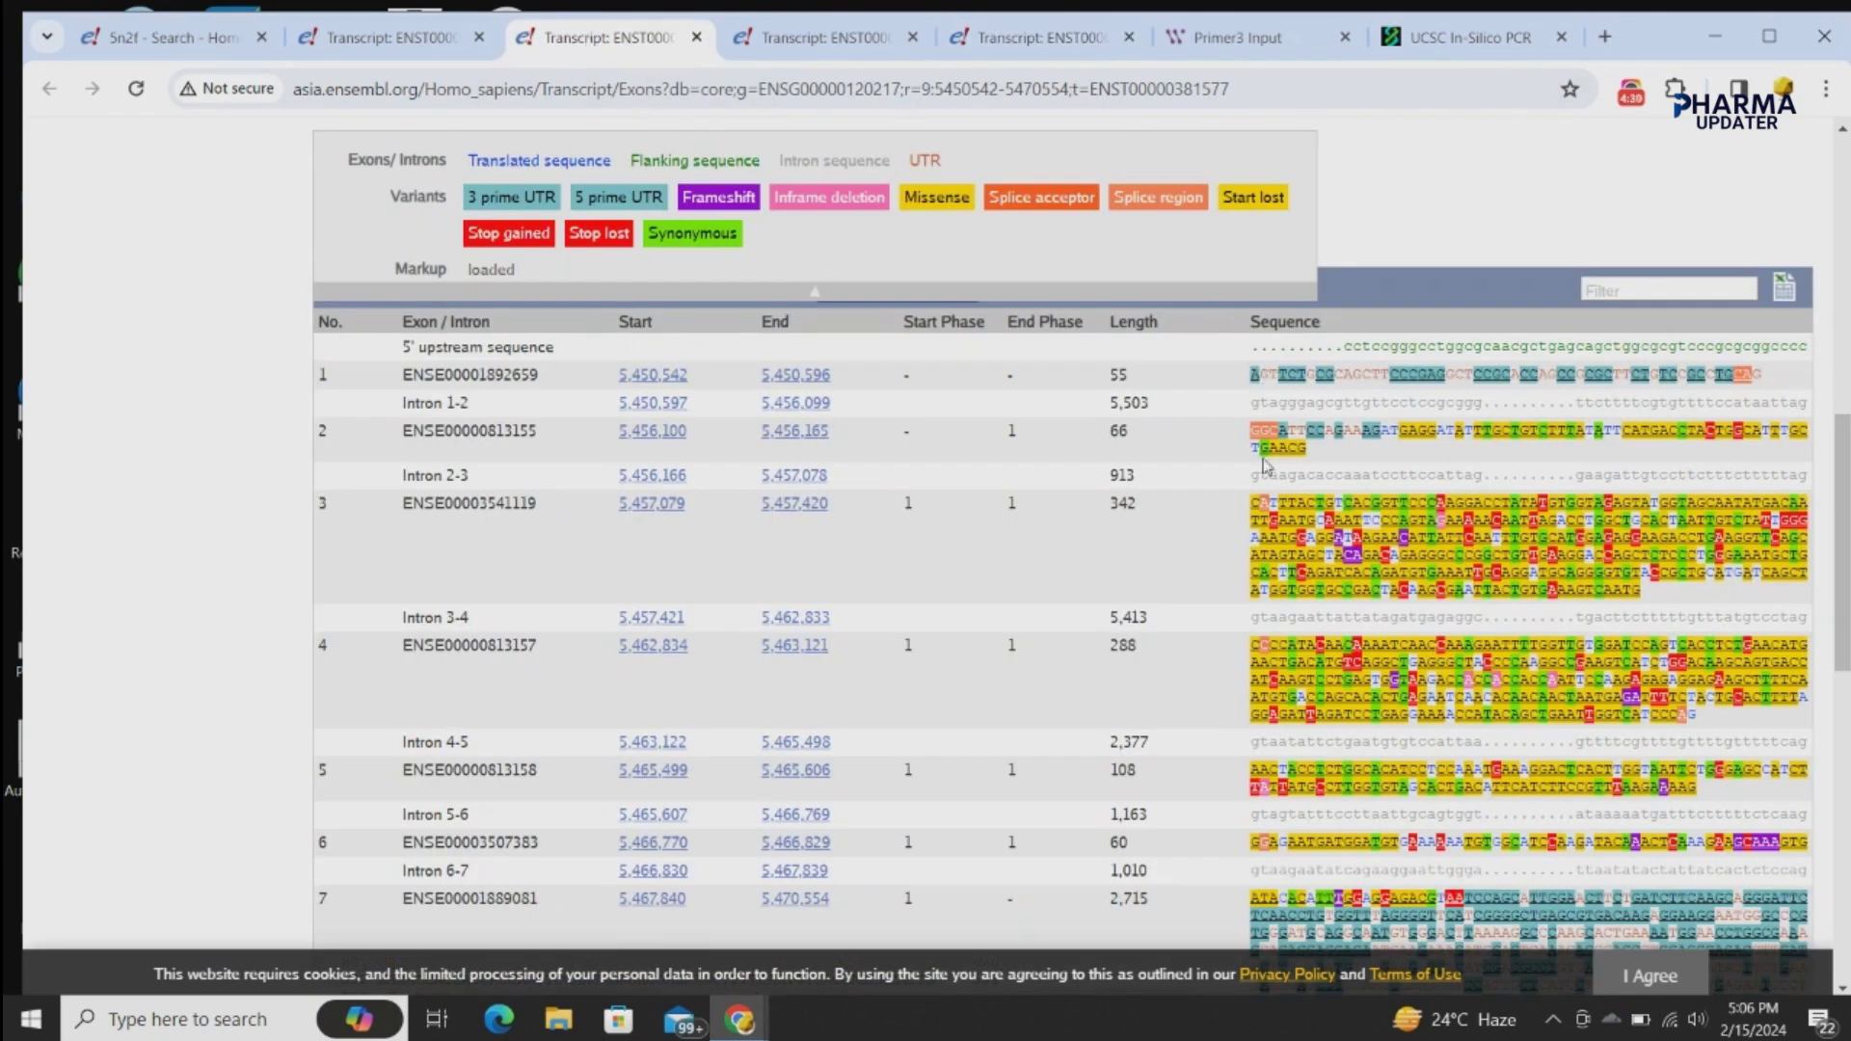
pyautogui.click(1261, 517)
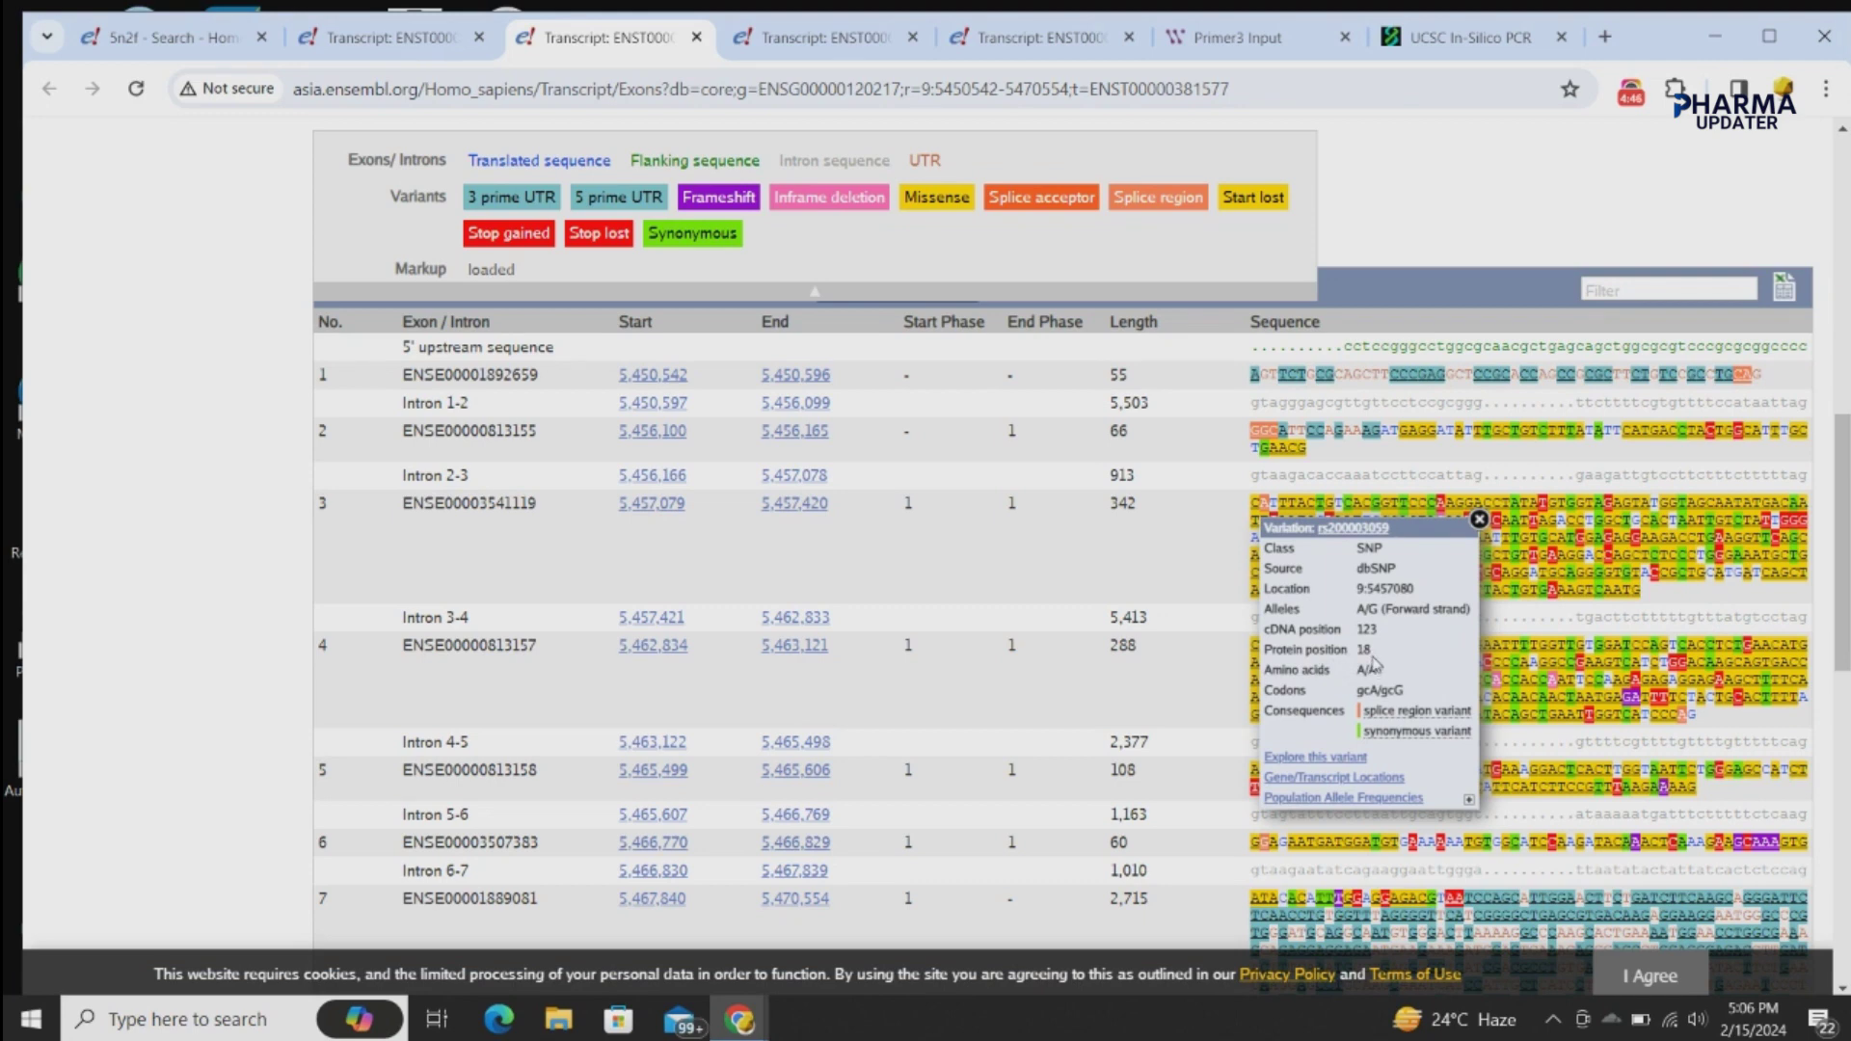
pyautogui.click(1478, 521)
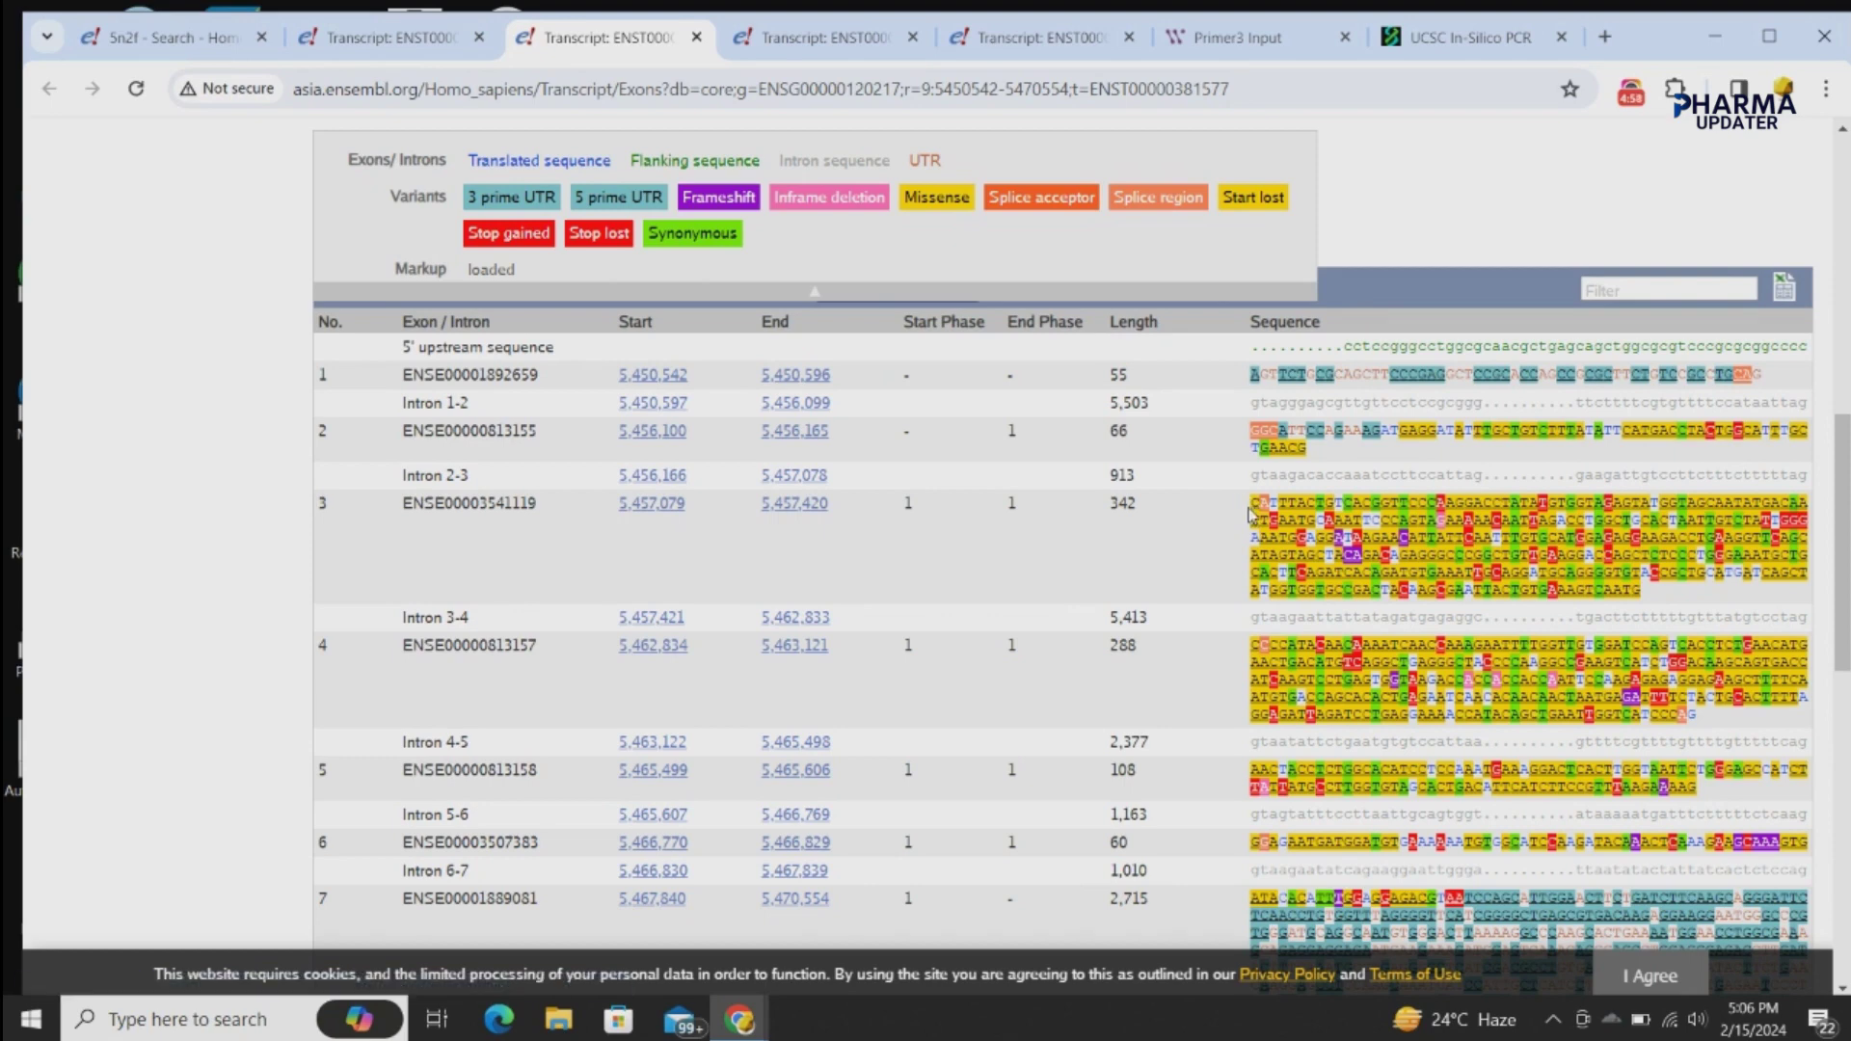
pyautogui.moveTo(1250, 511); pyautogui.dragTo(1651, 593)
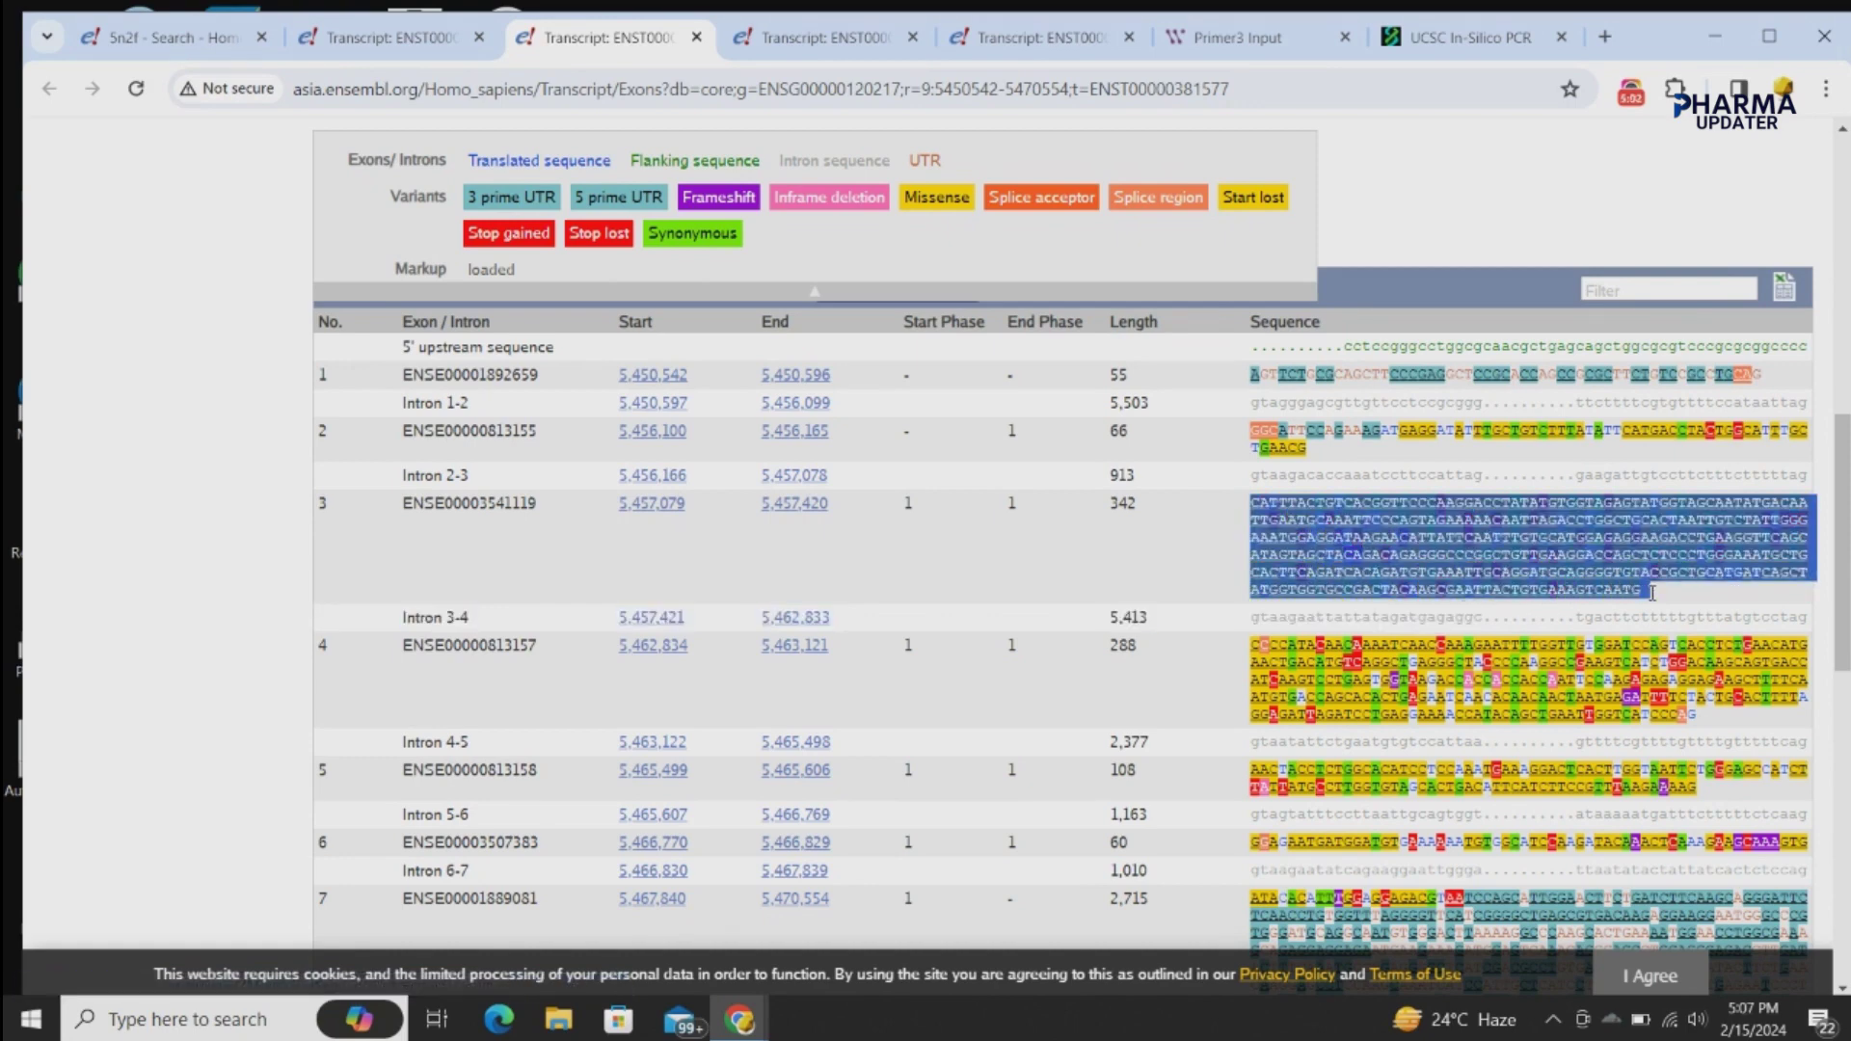
pyautogui.click(1192, 39)
pyautogui.click(364, 495)
pyautogui.click(364, 470)
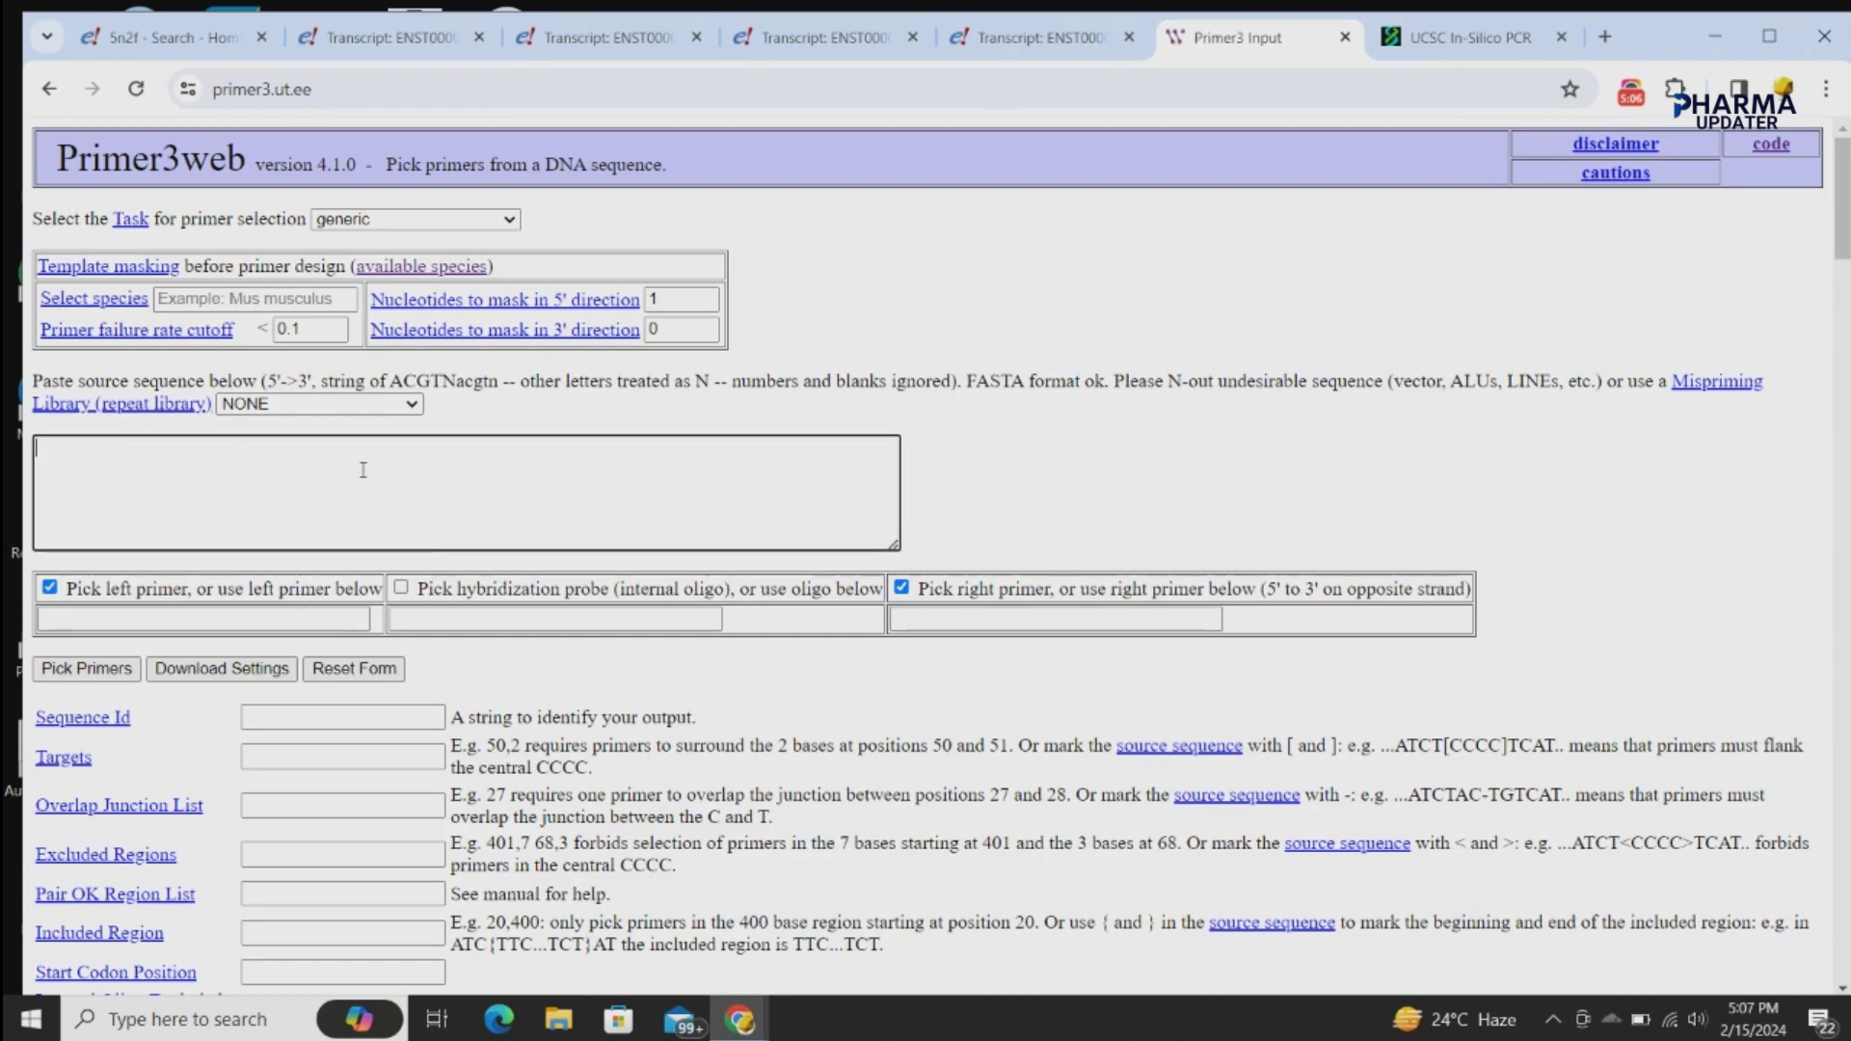
pyautogui.write('CATTTACTGTCACGGTTCCCAAGGACCTATATGTGGTAGAGTATGGTAGCAATATGACAA TTGAATGCAAATTCCCAGTAGAAAAACAATTAGACCTGGCTGCACTAATTGTCTATTGG AAATGGAGGATAAGAACATTATTCAATTTGTGCATGGAGAGGAAGACCTGAAGGTTCAGC ATAGTAGCTACAGACAGAGGGCCCGGCTGTTGAAGGACCAGCTCTCCCTGGGAAATGCTG CACTTCAGATCACAGATGTGAAATTGCAGGATGCAGGGGTGTACCGCTGCATGATCAGCT ATGGTGGTGCCGACTACAAGCGAATTACTGTGAAAGTCAATG')
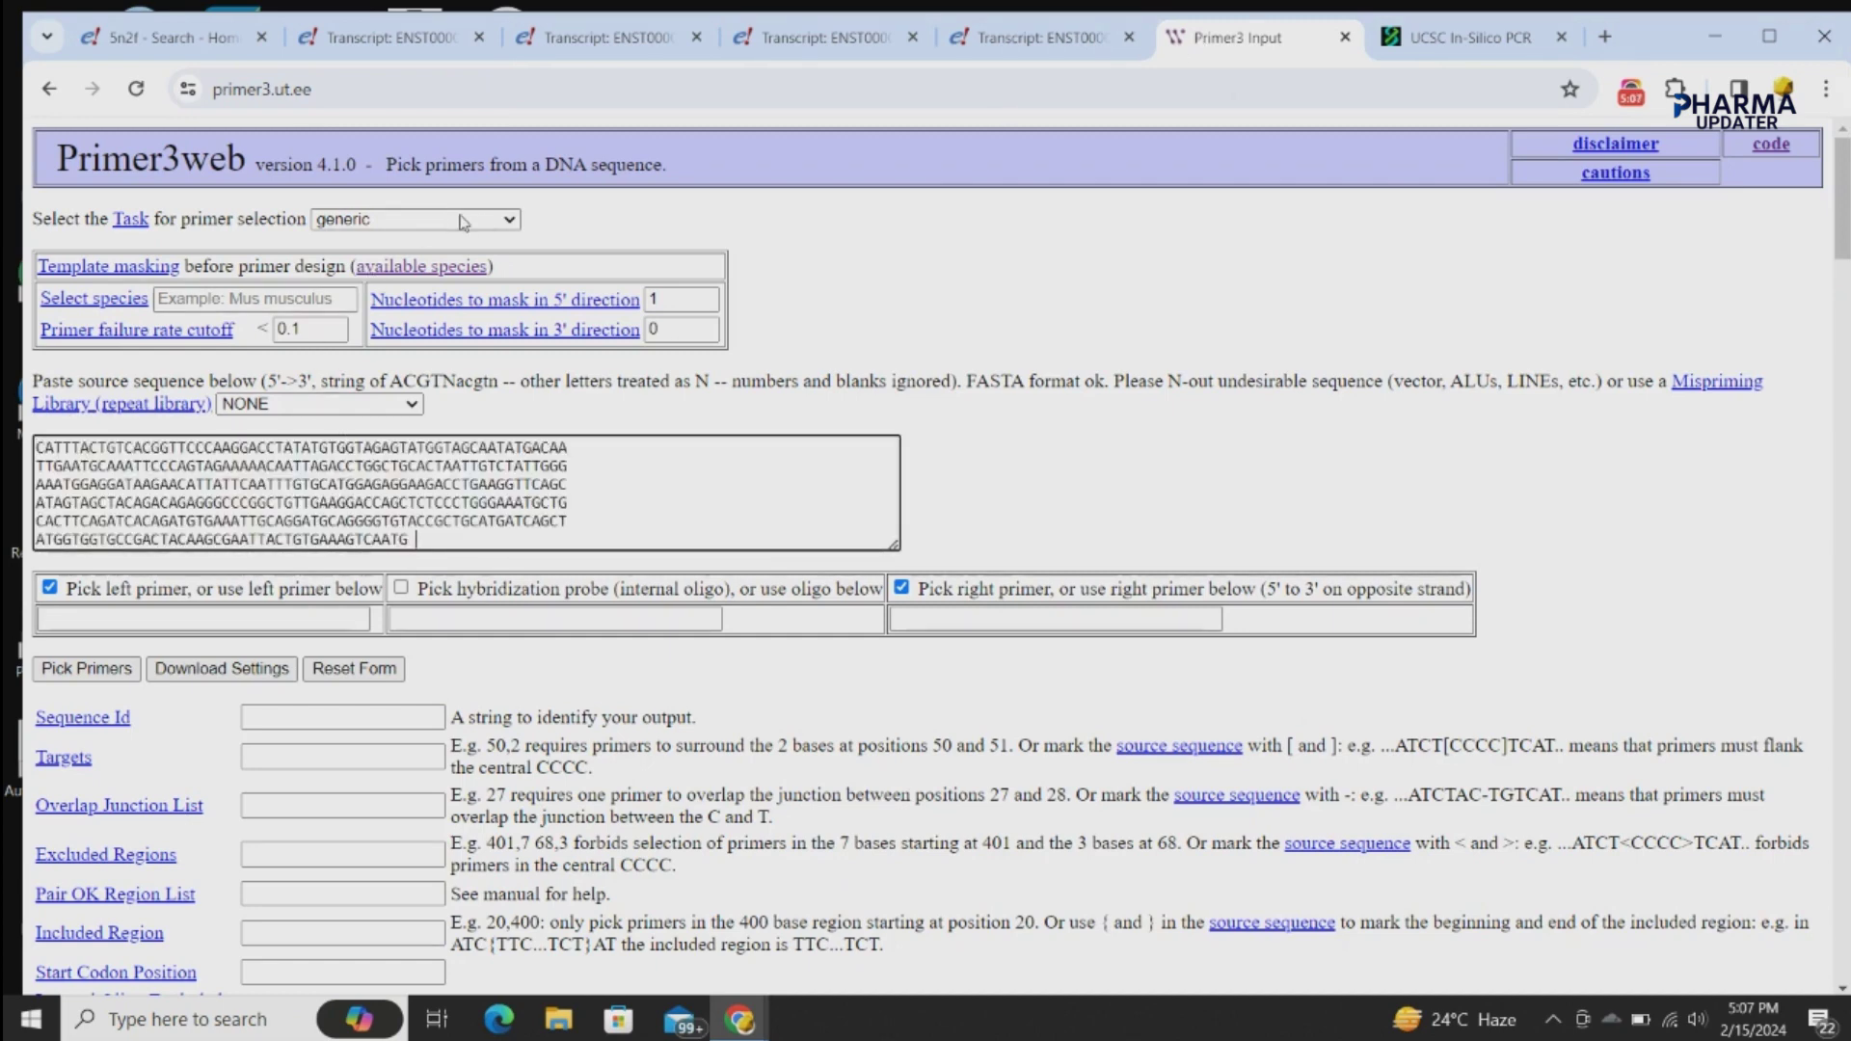
# - Set the template masking species to Homo sapiens, keep the generic task, and pick primers for the pasted sequence
pyautogui.click(274, 307)
pyautogui.write('hom')
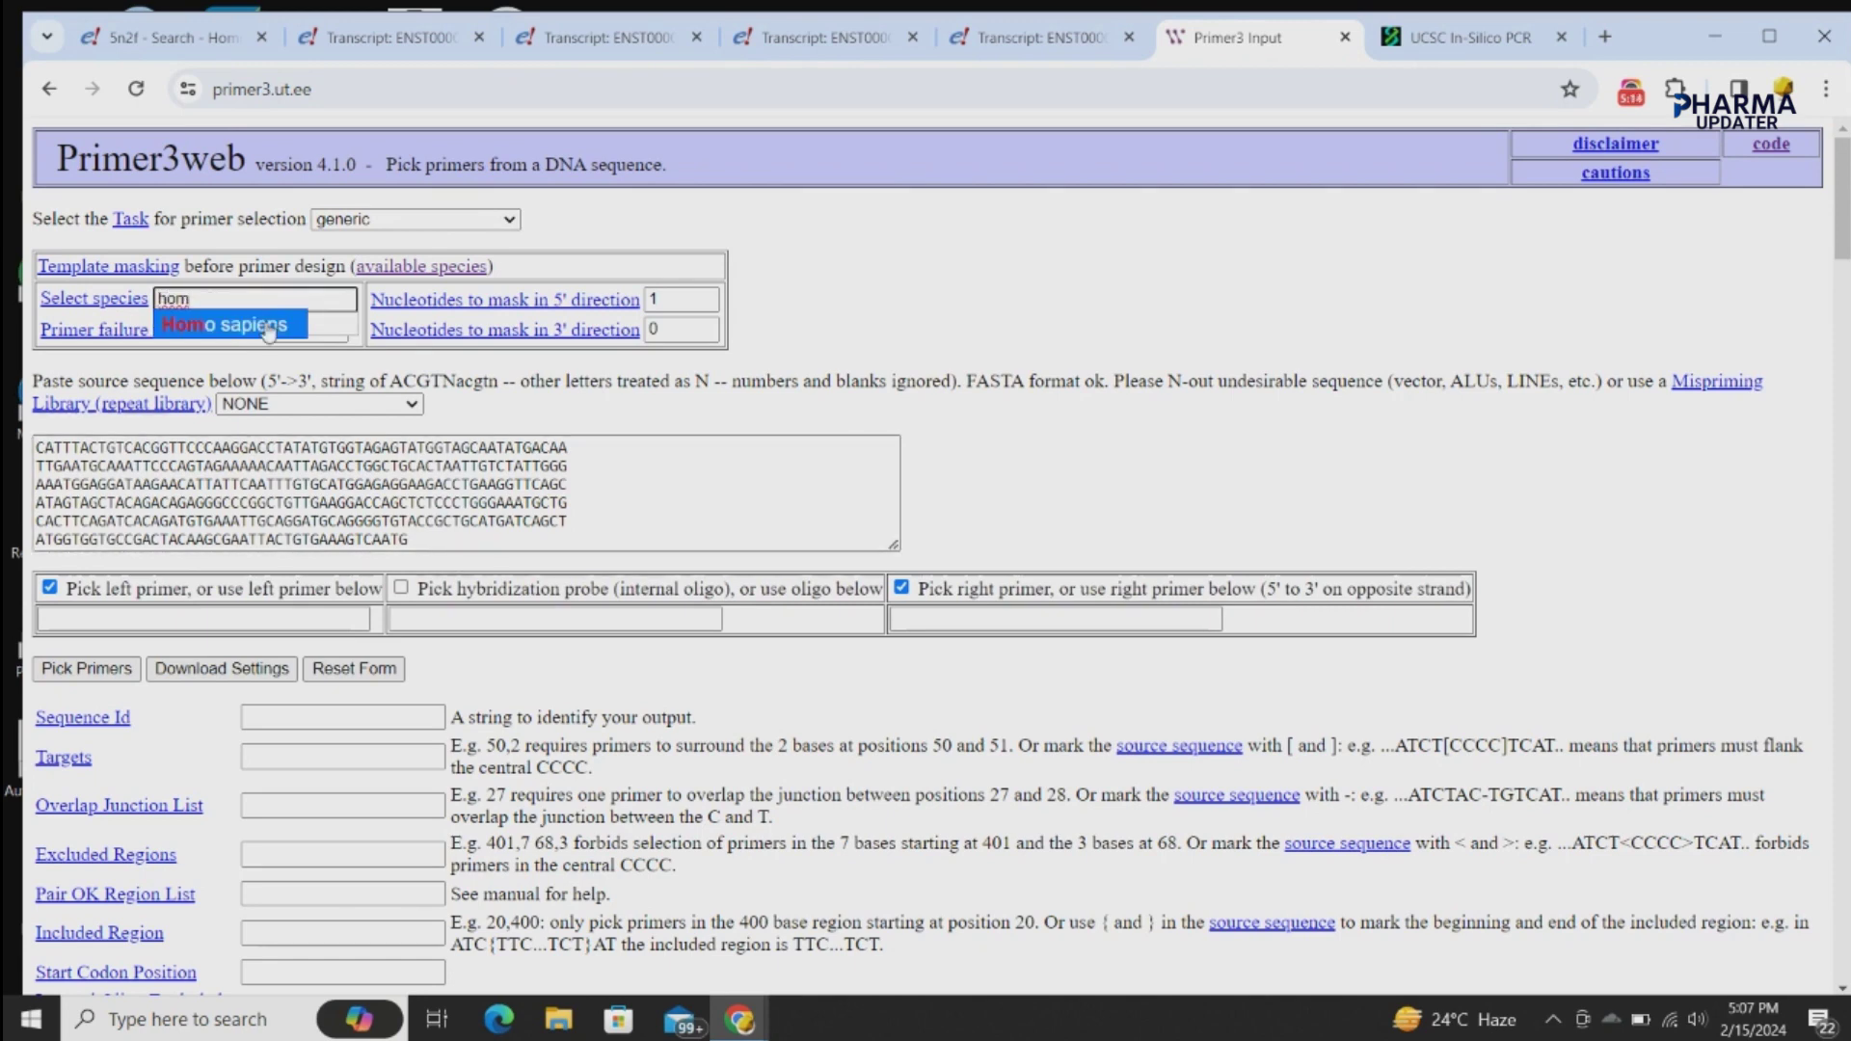
pyautogui.click(269, 327)
pyautogui.click(509, 220)
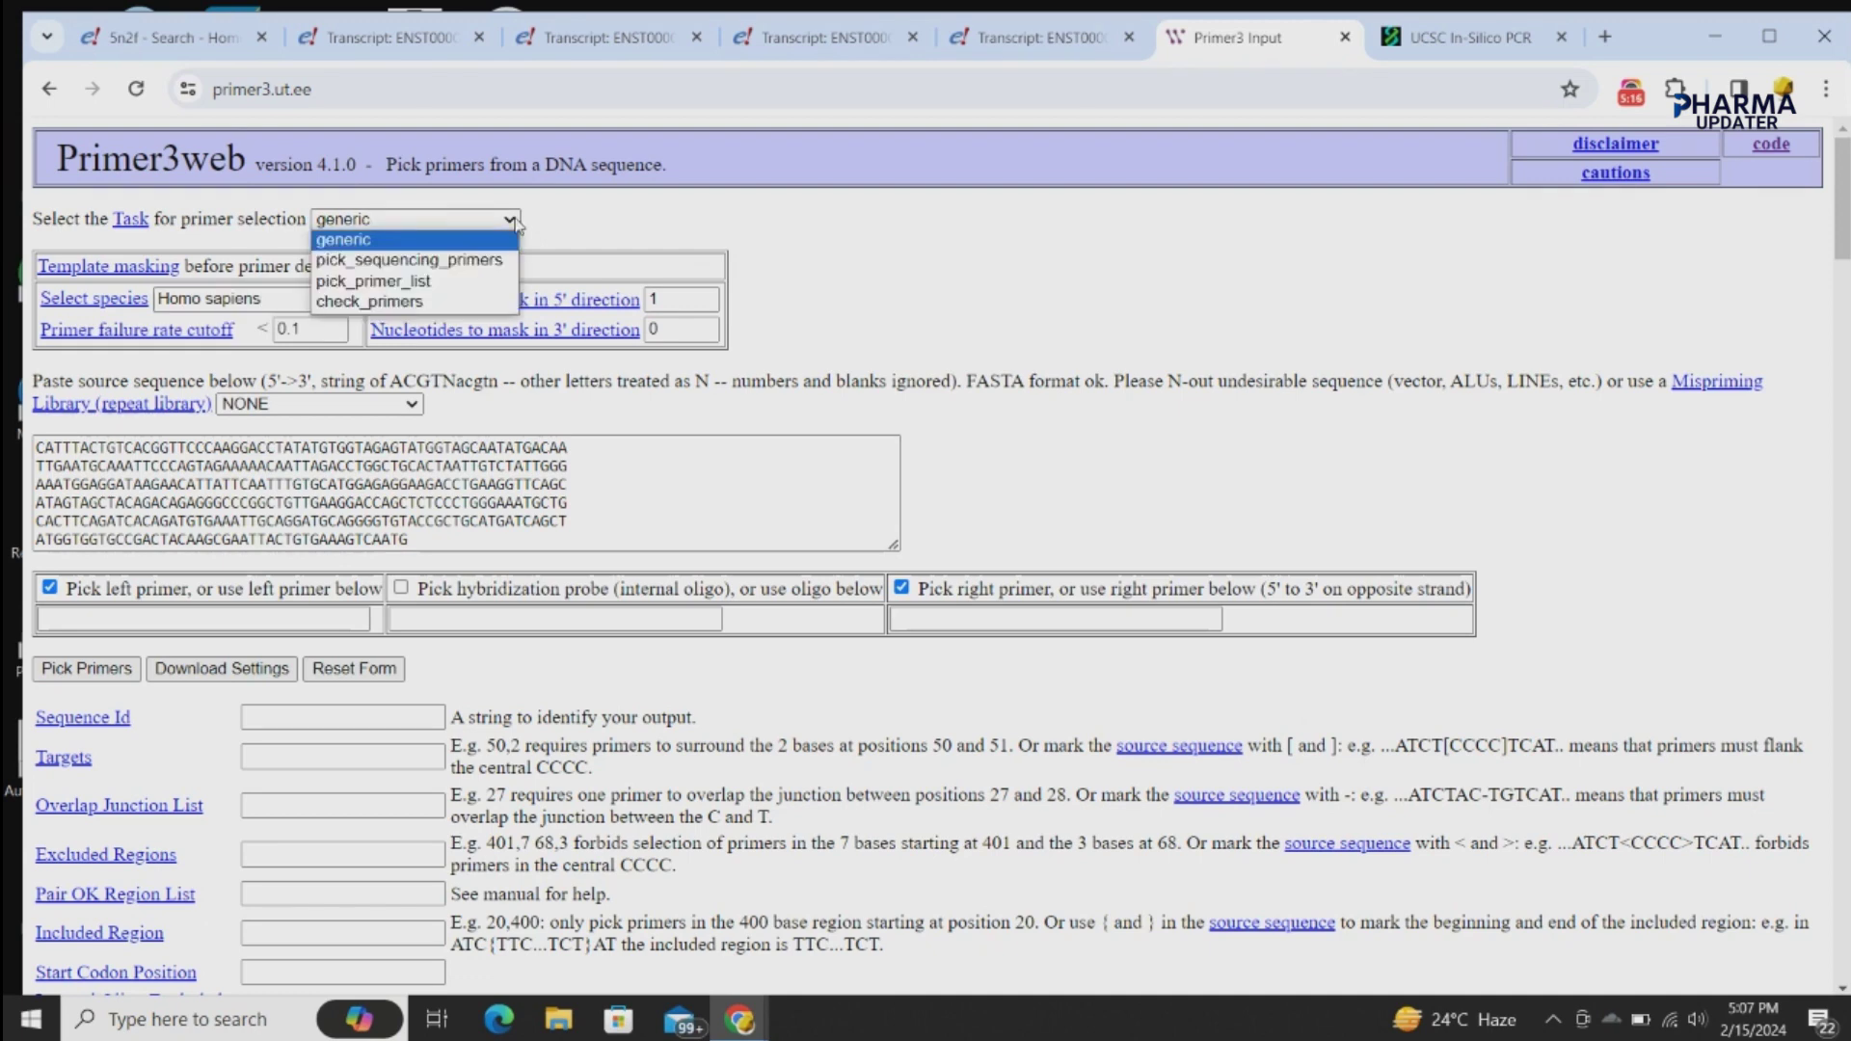
pyautogui.click(517, 223)
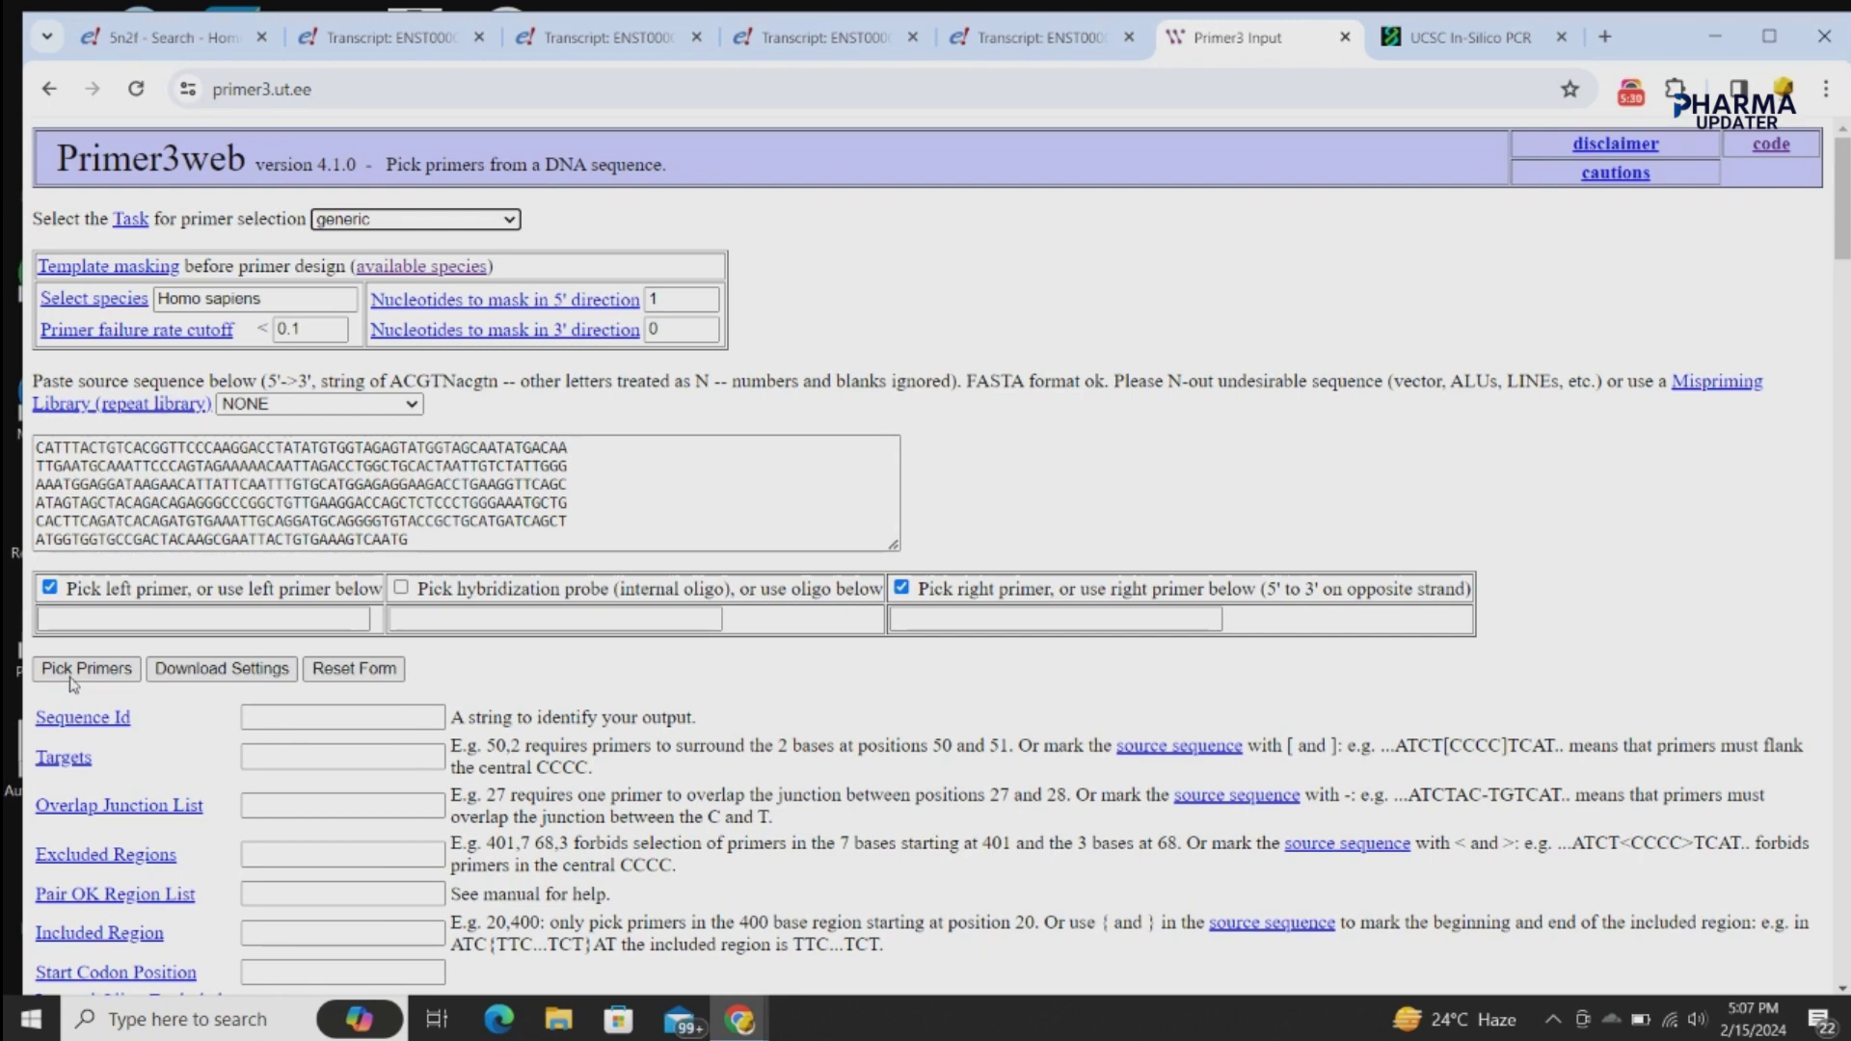
pyautogui.click(367, 41)
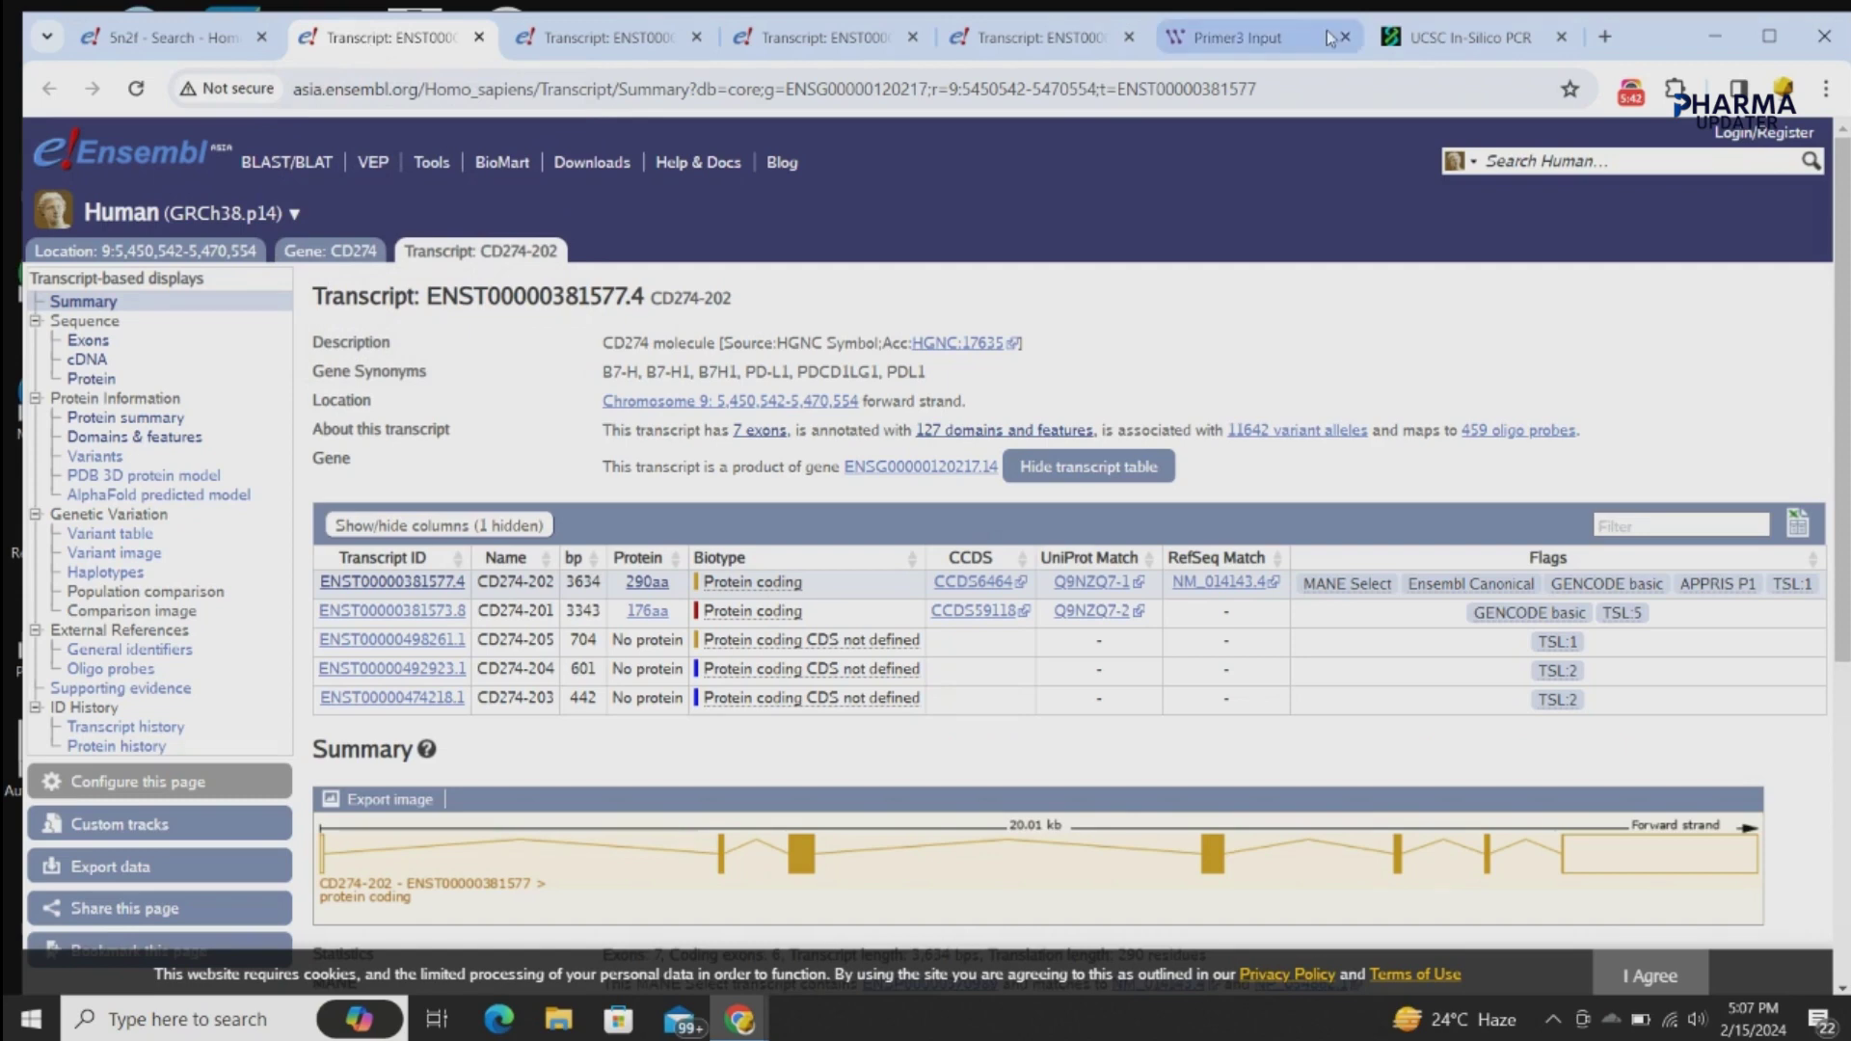
pyautogui.click(1226, 35)
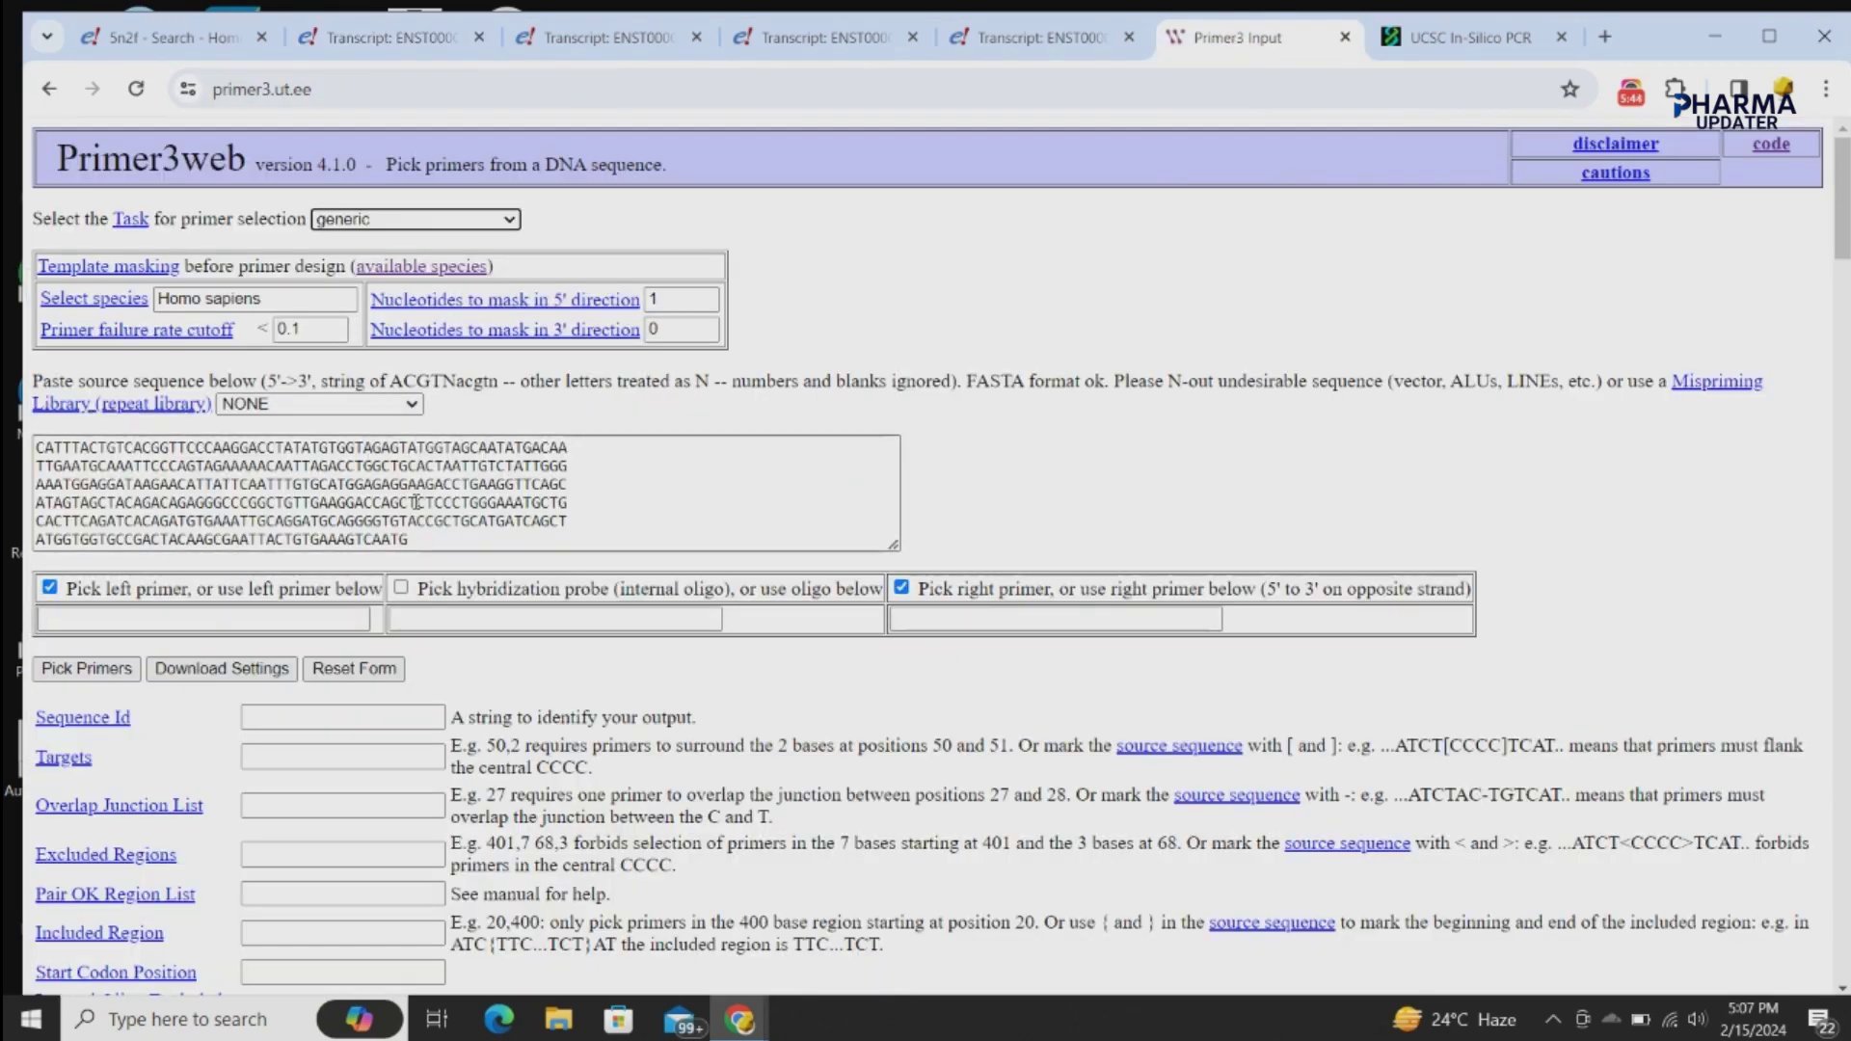
pyautogui.click(67, 672)
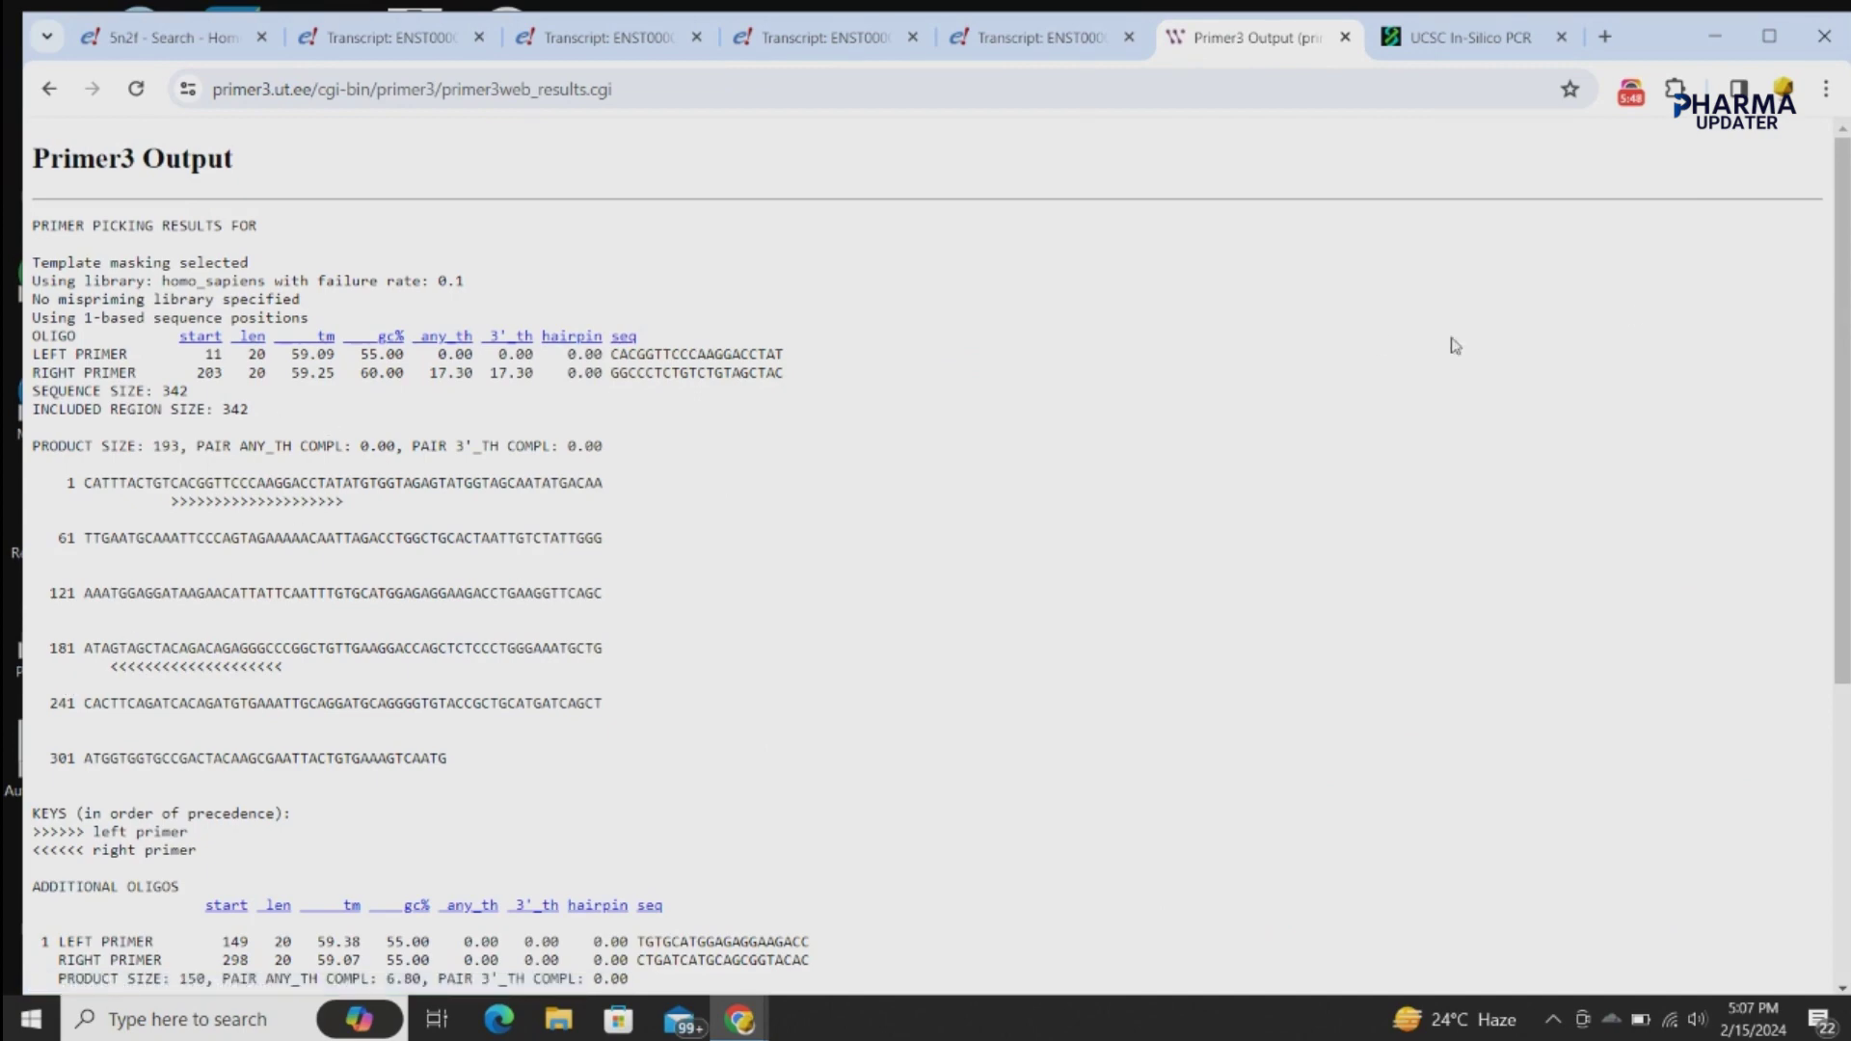
# - Copy the first left primer, CACGGTTCCCAAGGACCTAT, from the Primer3 output and paste it as the forward primer in UCSC In-Silico PCR
pyautogui.moveTo(1843, 306); pyautogui.dragTo(1848, 387)
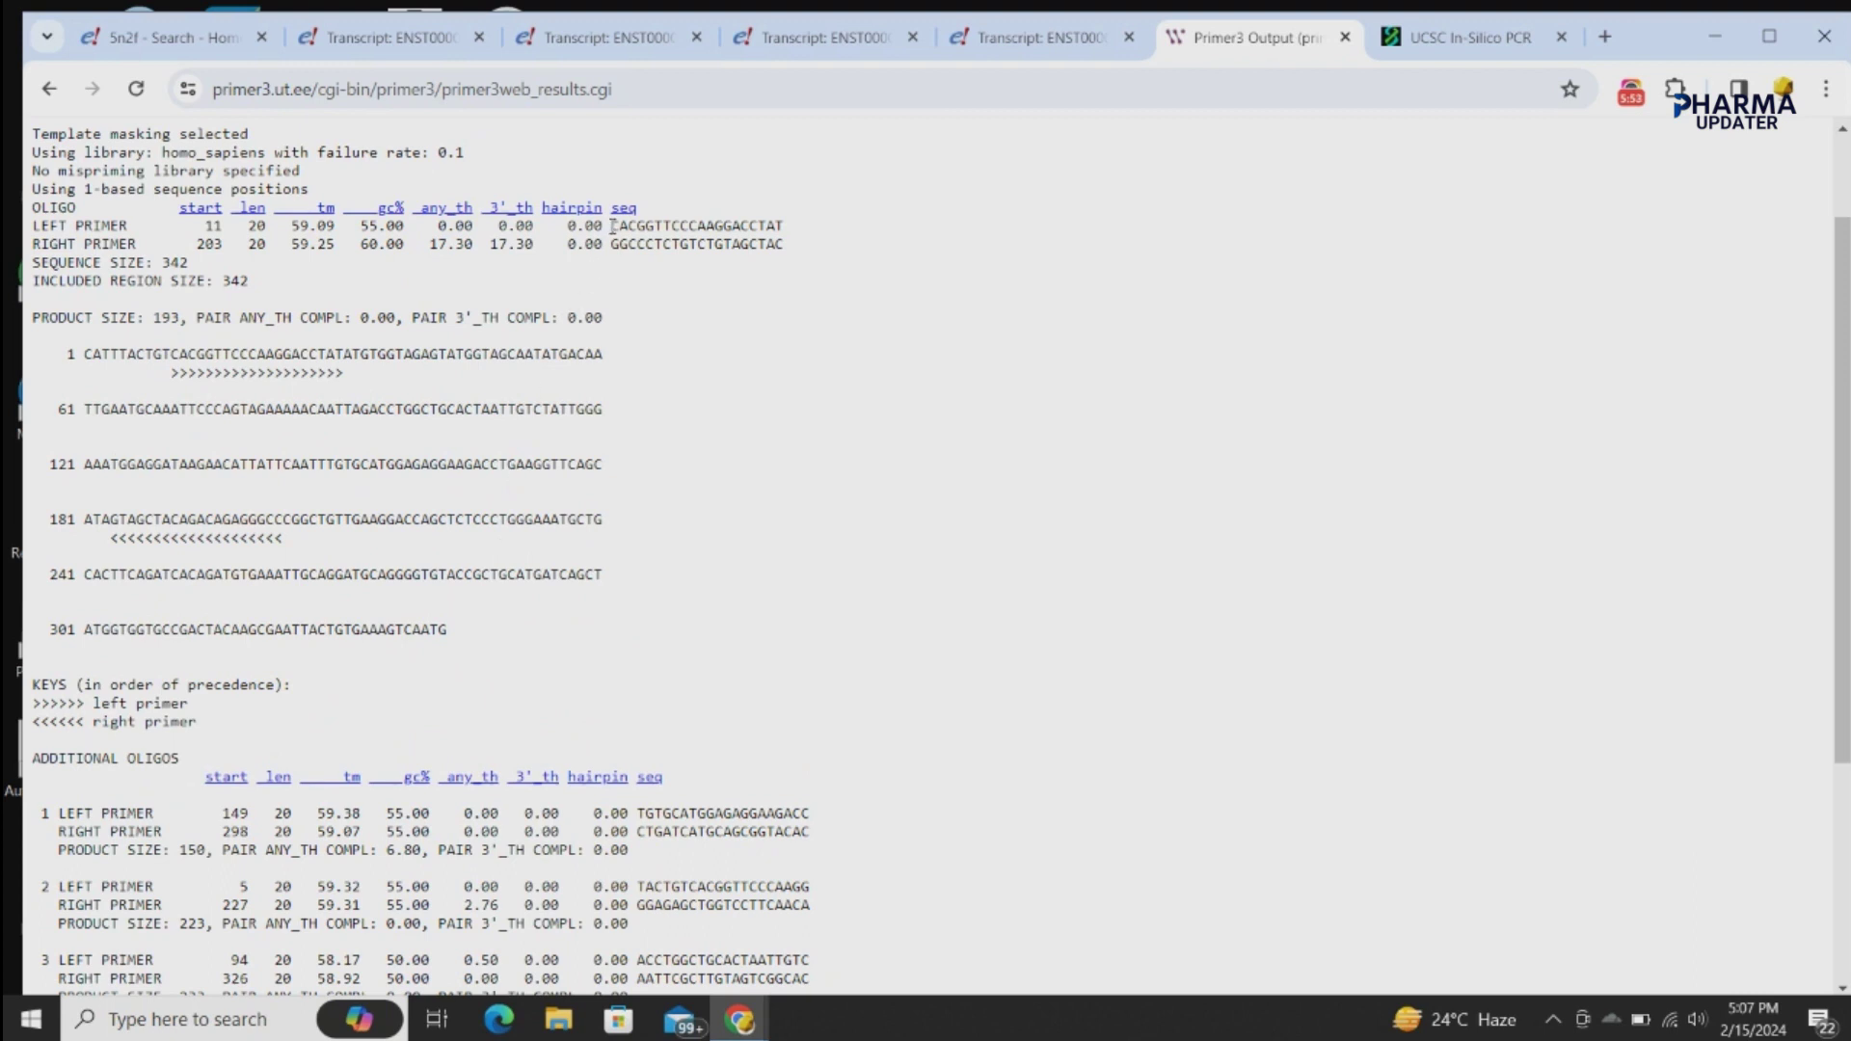
pyautogui.moveTo(612, 227); pyautogui.dragTo(789, 229)
pyautogui.hotkey('ctrl', 'c')
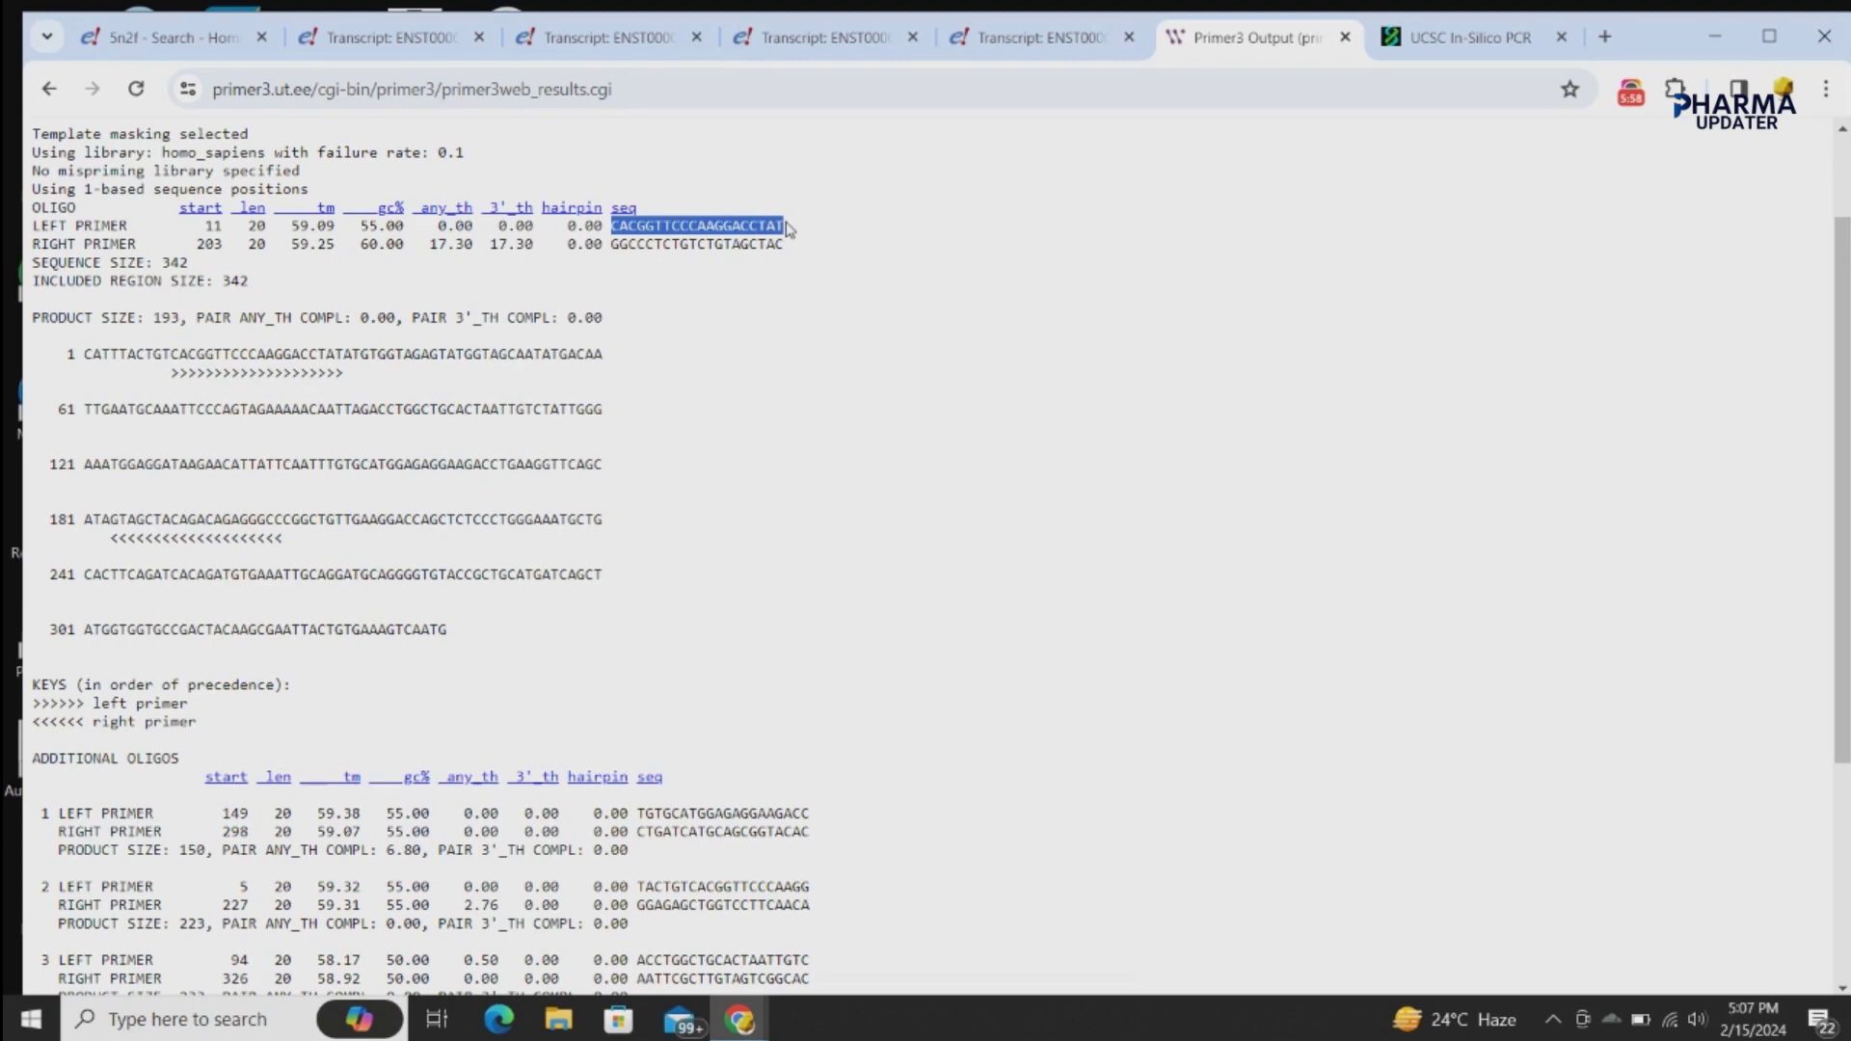
pyautogui.click(1431, 43)
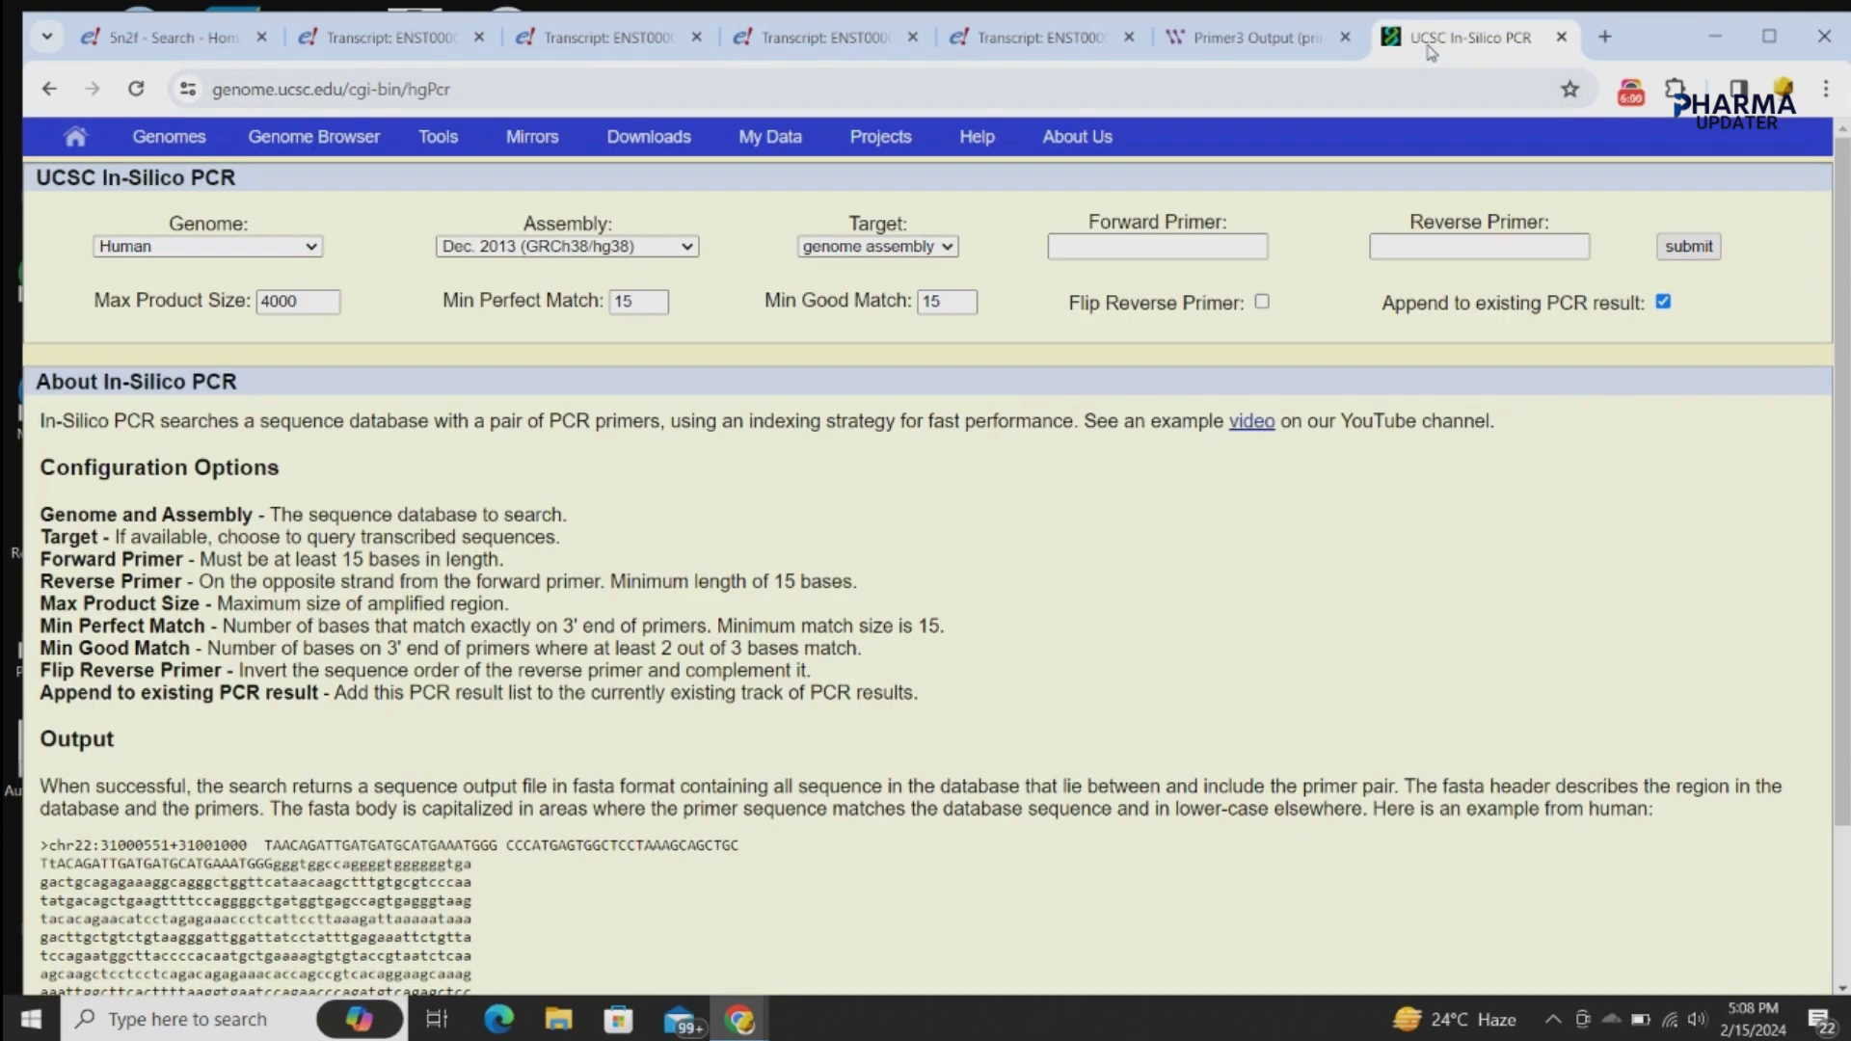
pyautogui.click(1110, 243)
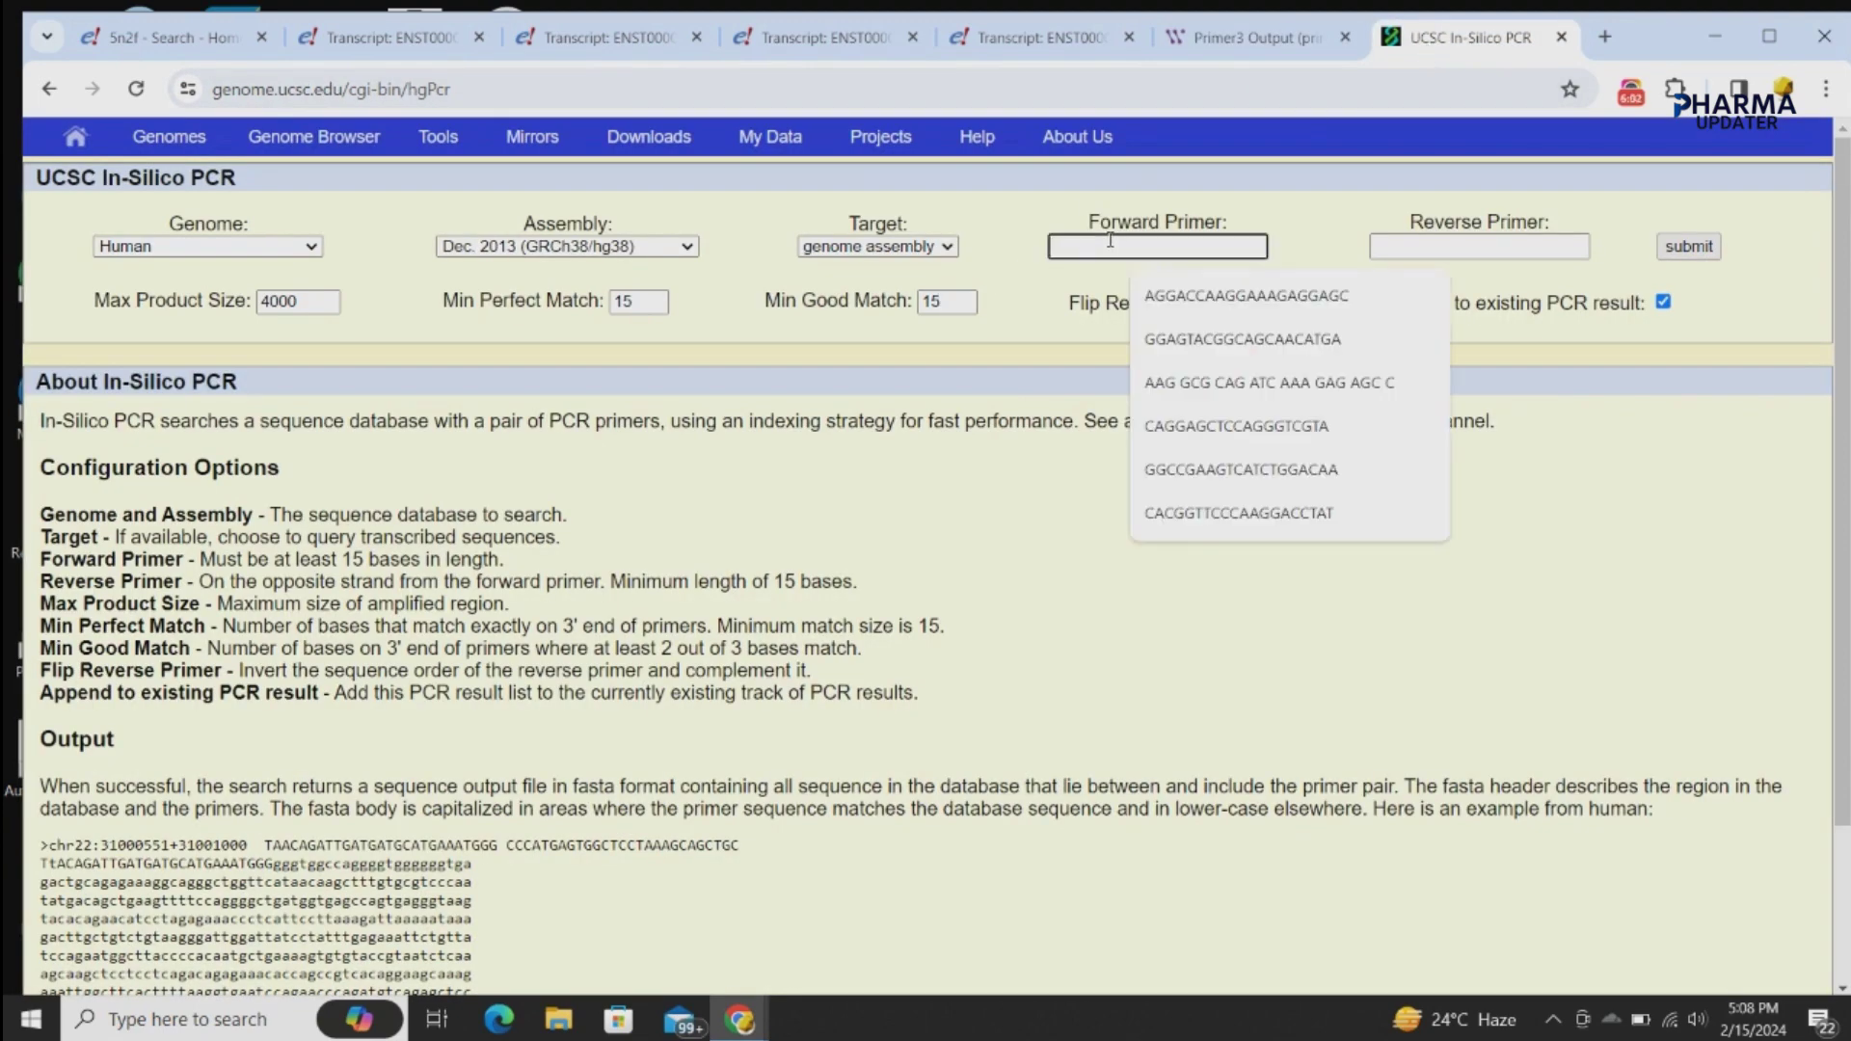
pyautogui.hotkey('ctrl', 'v')
# - Copy the matching right primer, GGCCCTCTGTCTGTAGCTAC, from the Primer3 output, paste it as the reverse primer, and run the In-Silico PCR search
pyautogui.click(1253, 36)
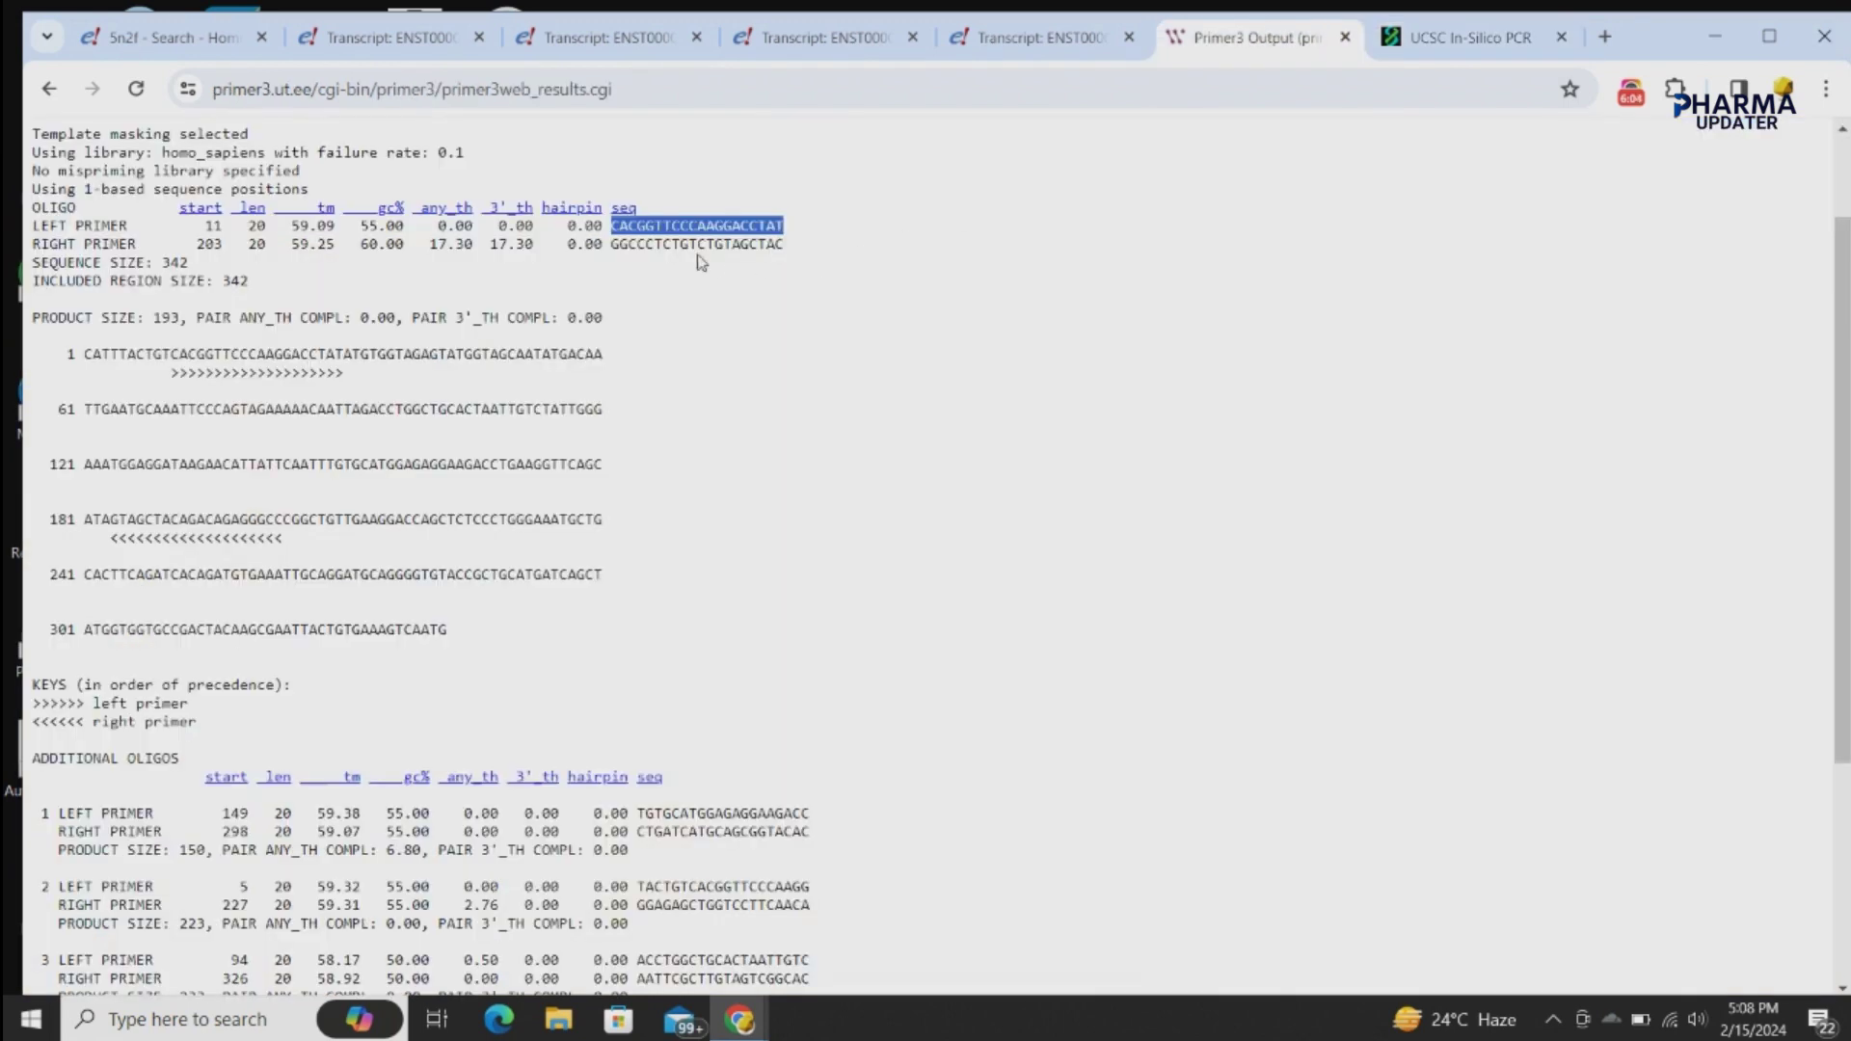
pyautogui.click(613, 247)
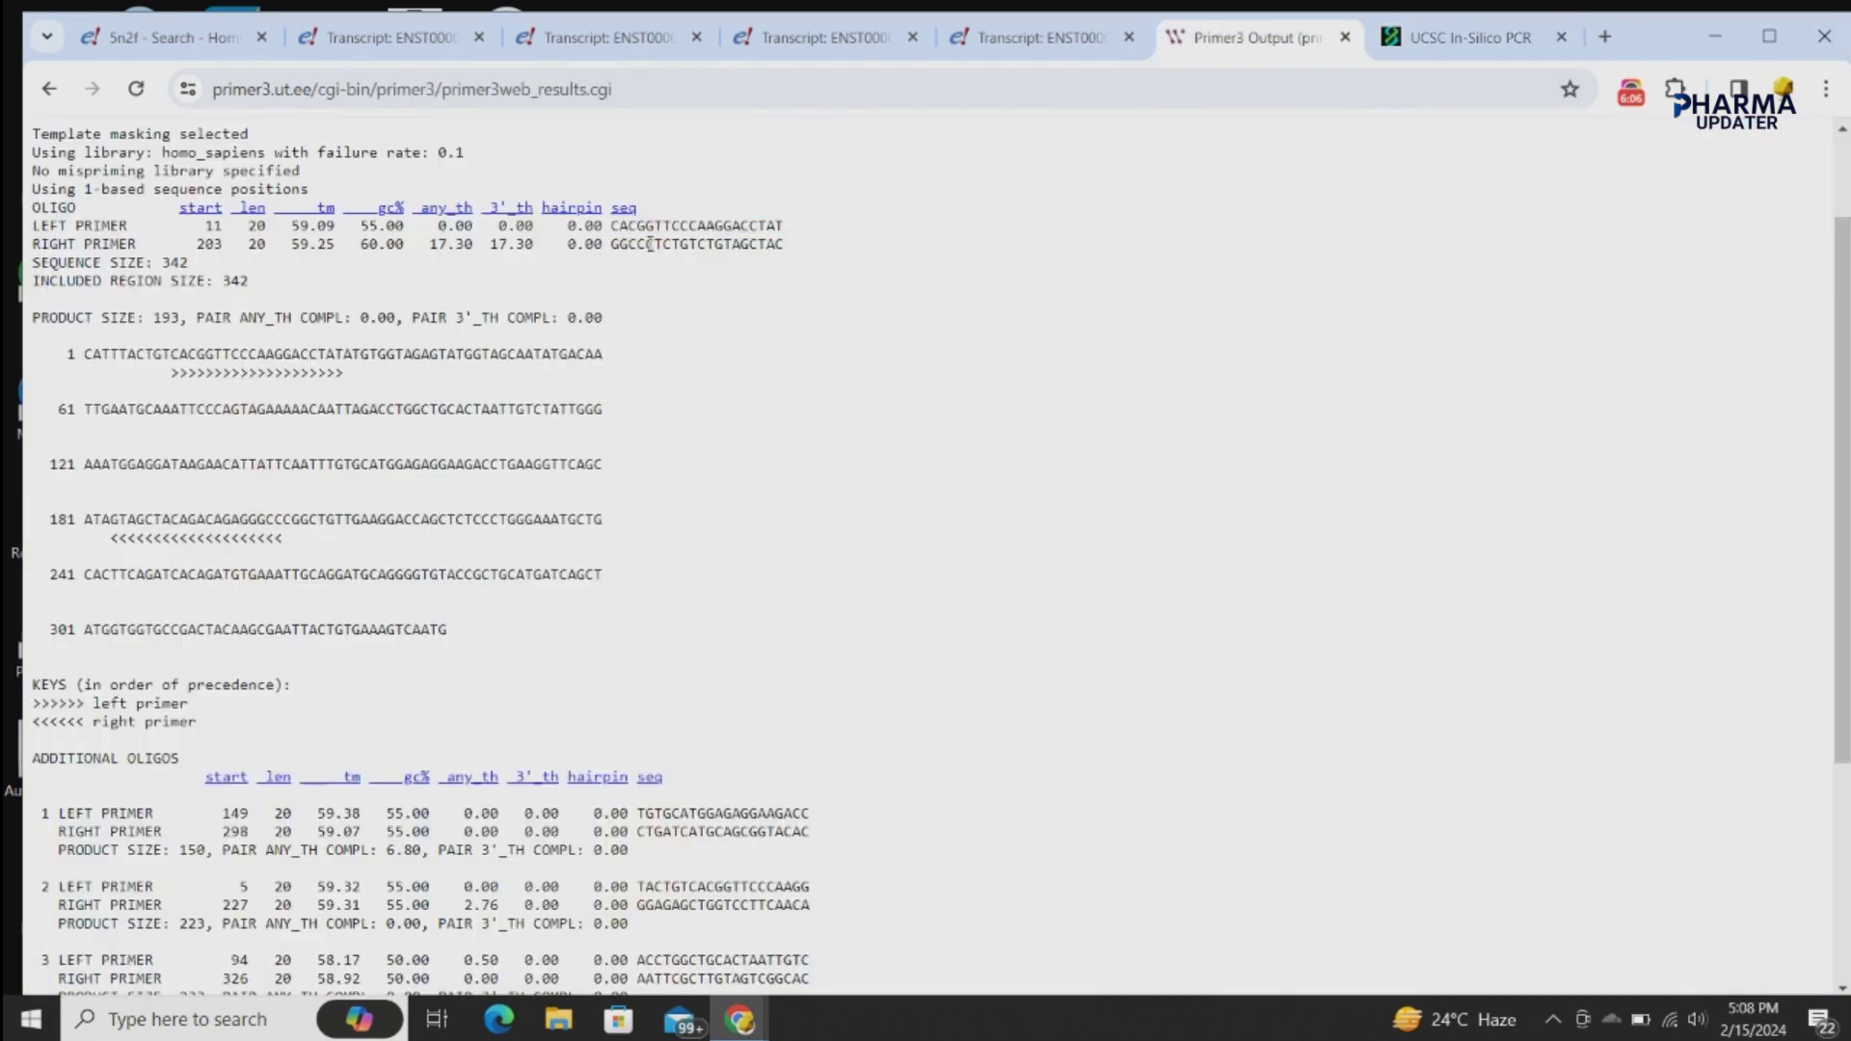
pyautogui.moveTo(650, 244); pyautogui.dragTo(788, 248)
pyautogui.hotkey('ctrl', 'c')
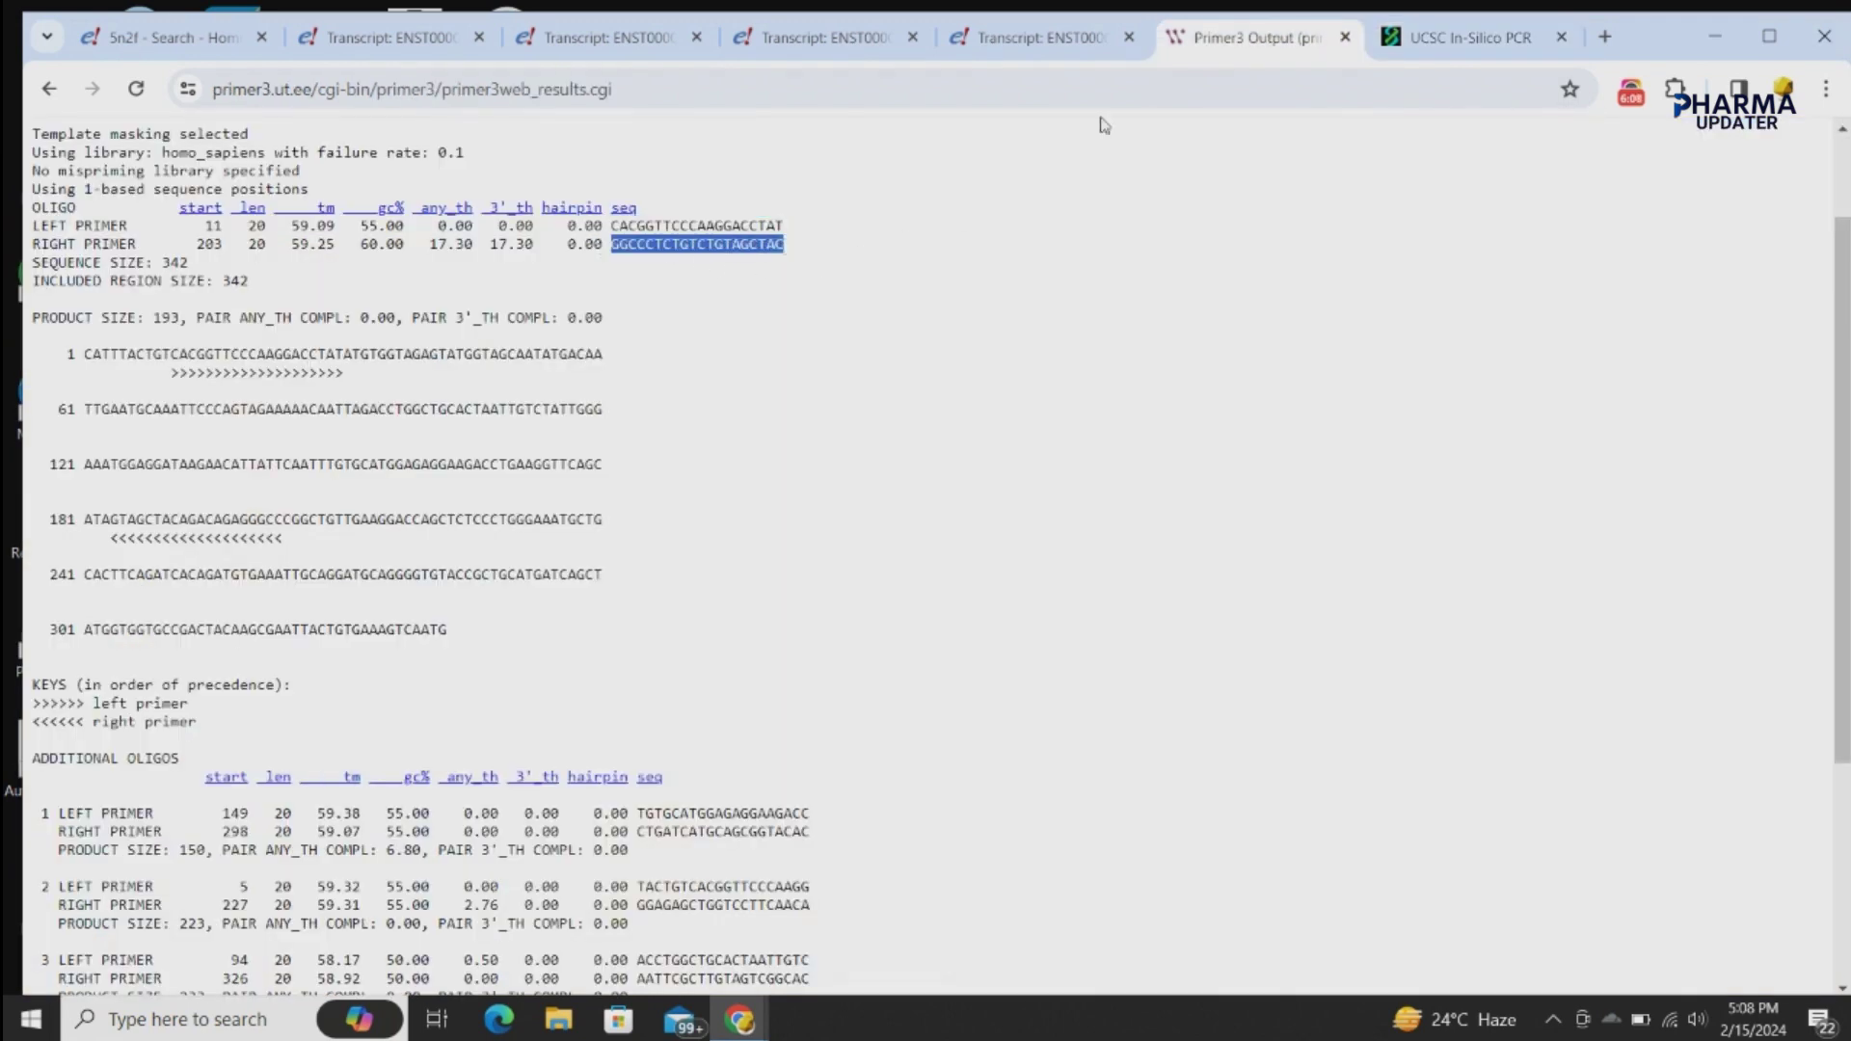
pyautogui.click(1435, 44)
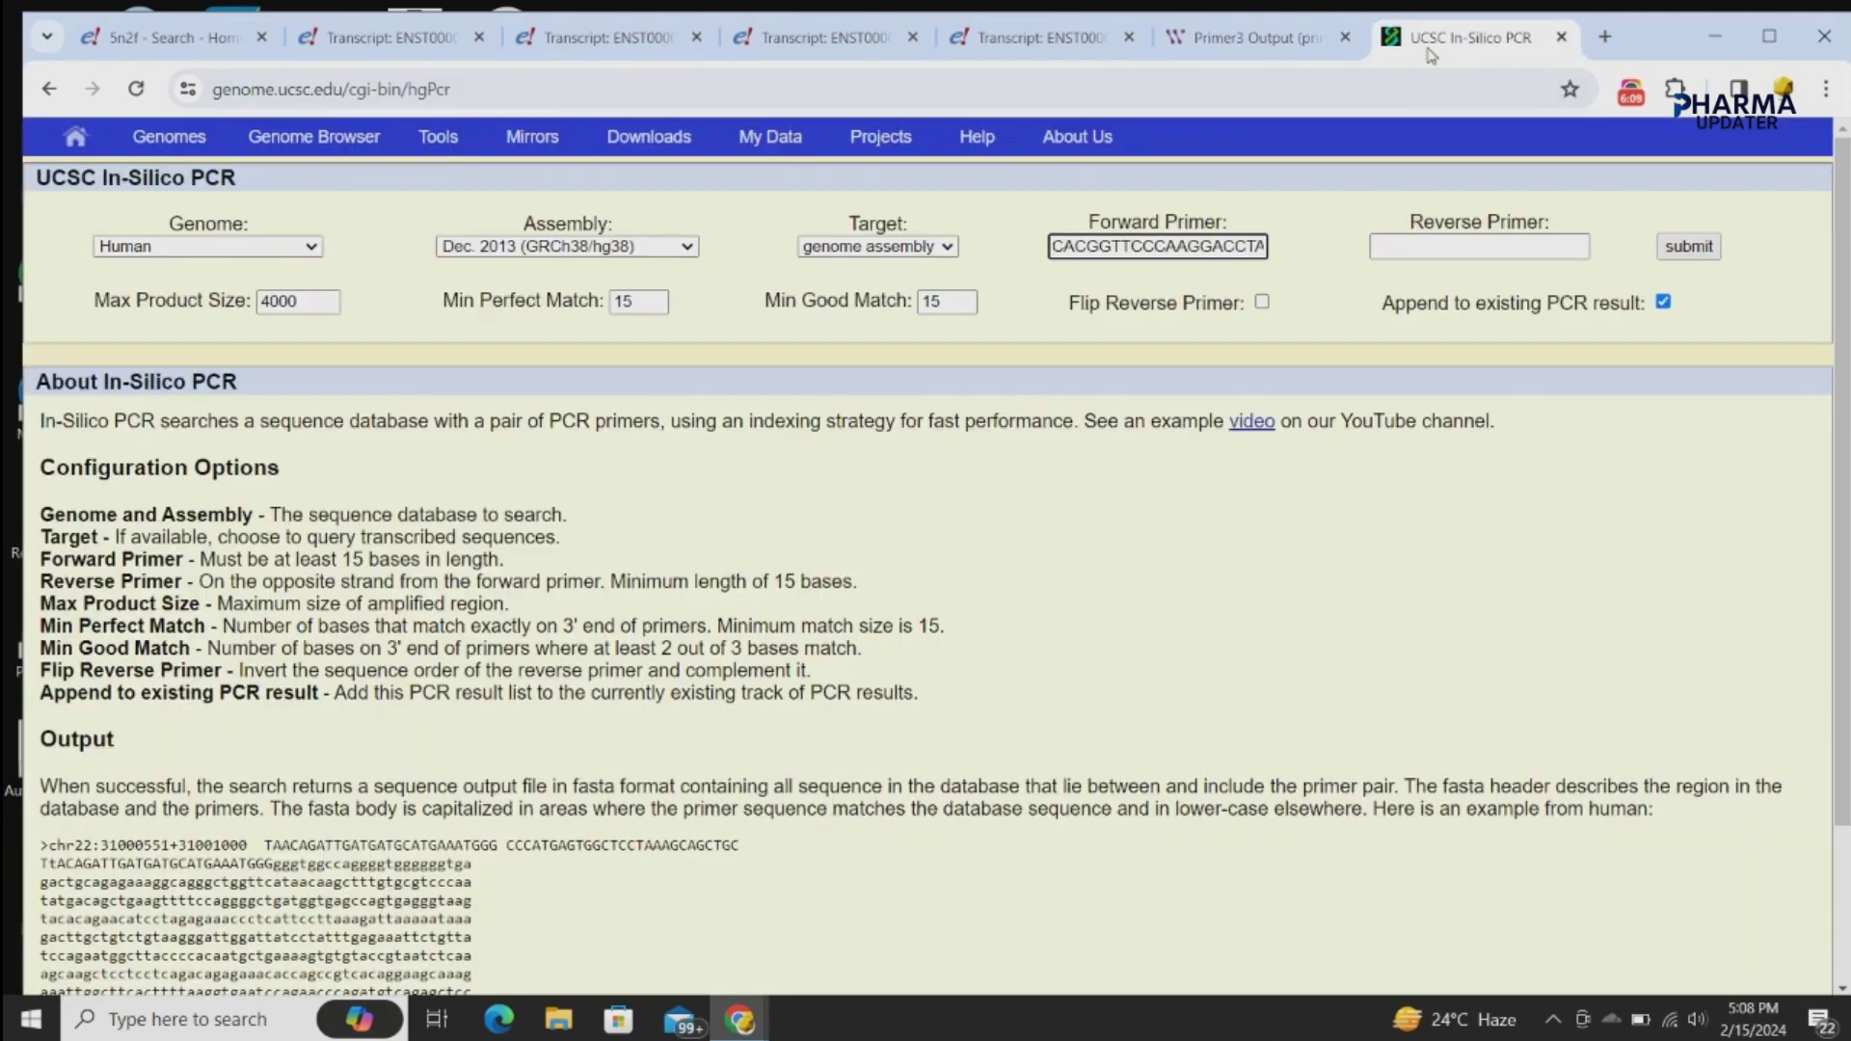
pyautogui.click(1393, 248)
pyautogui.hotkey('ctrl', 'v')
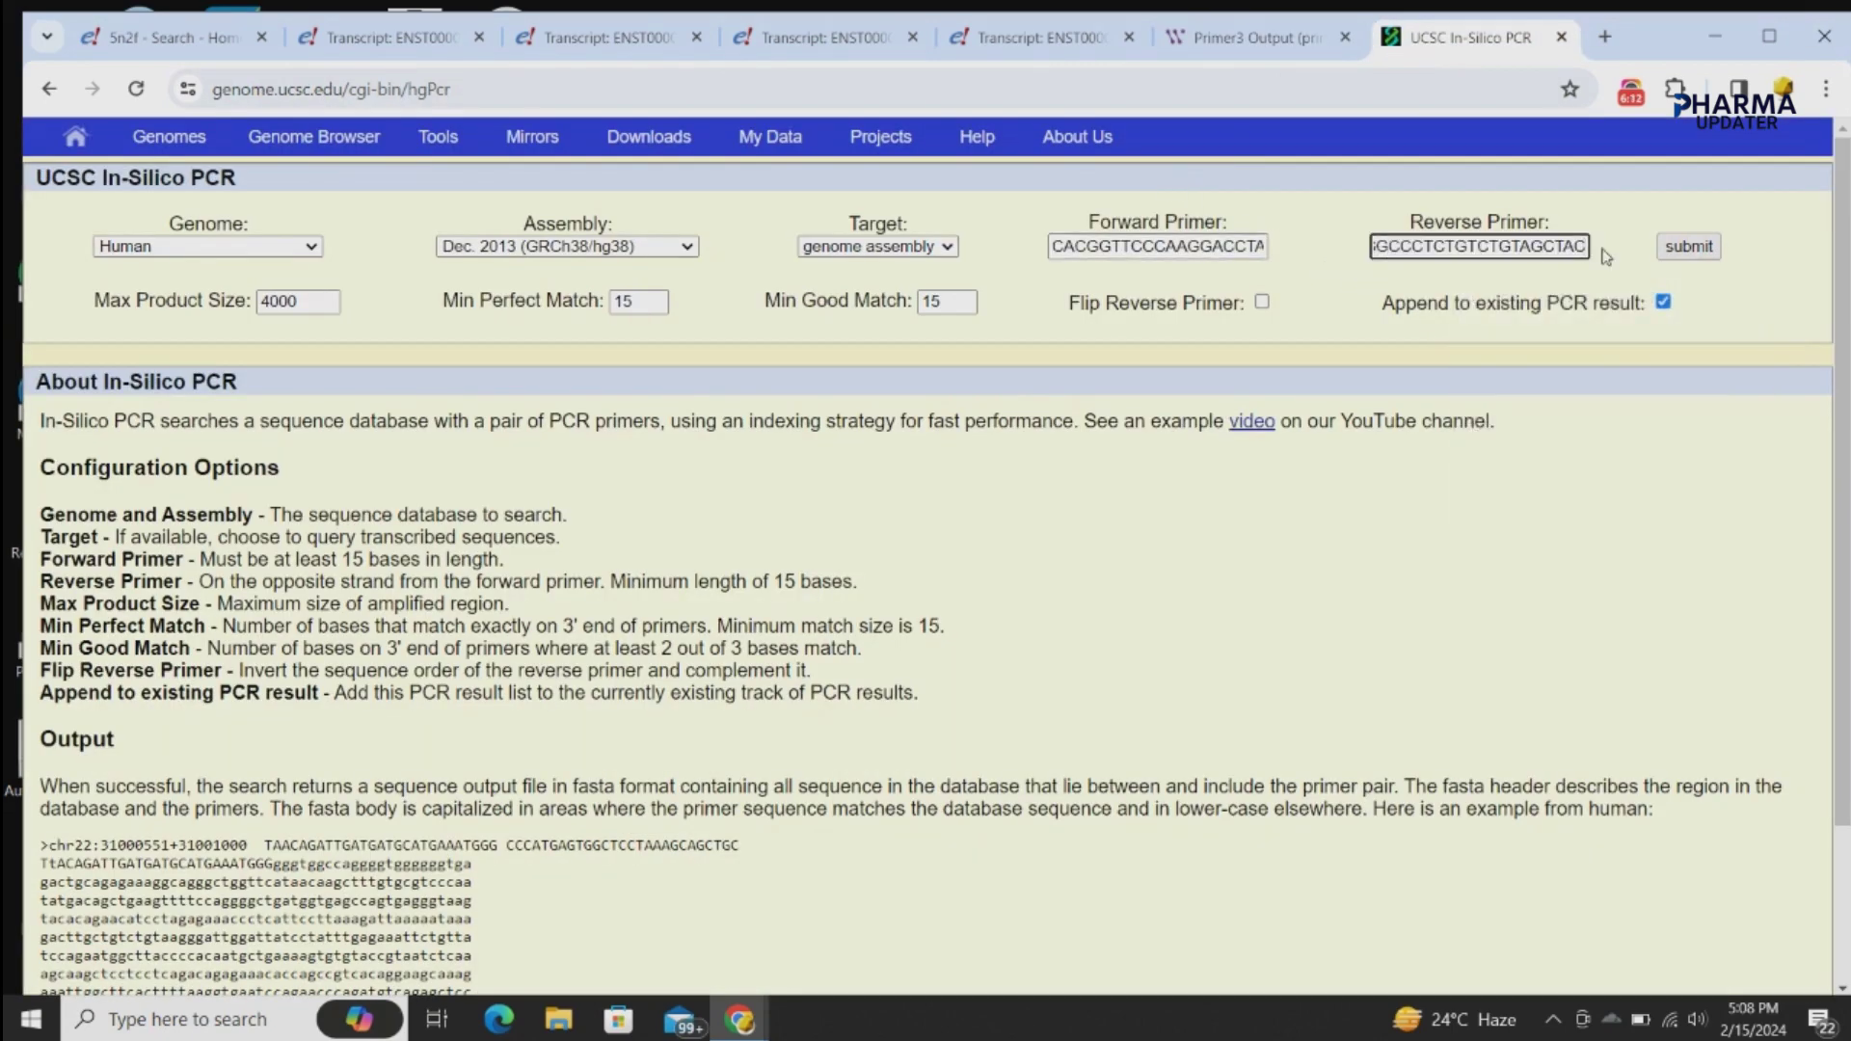
pyautogui.click(1683, 253)
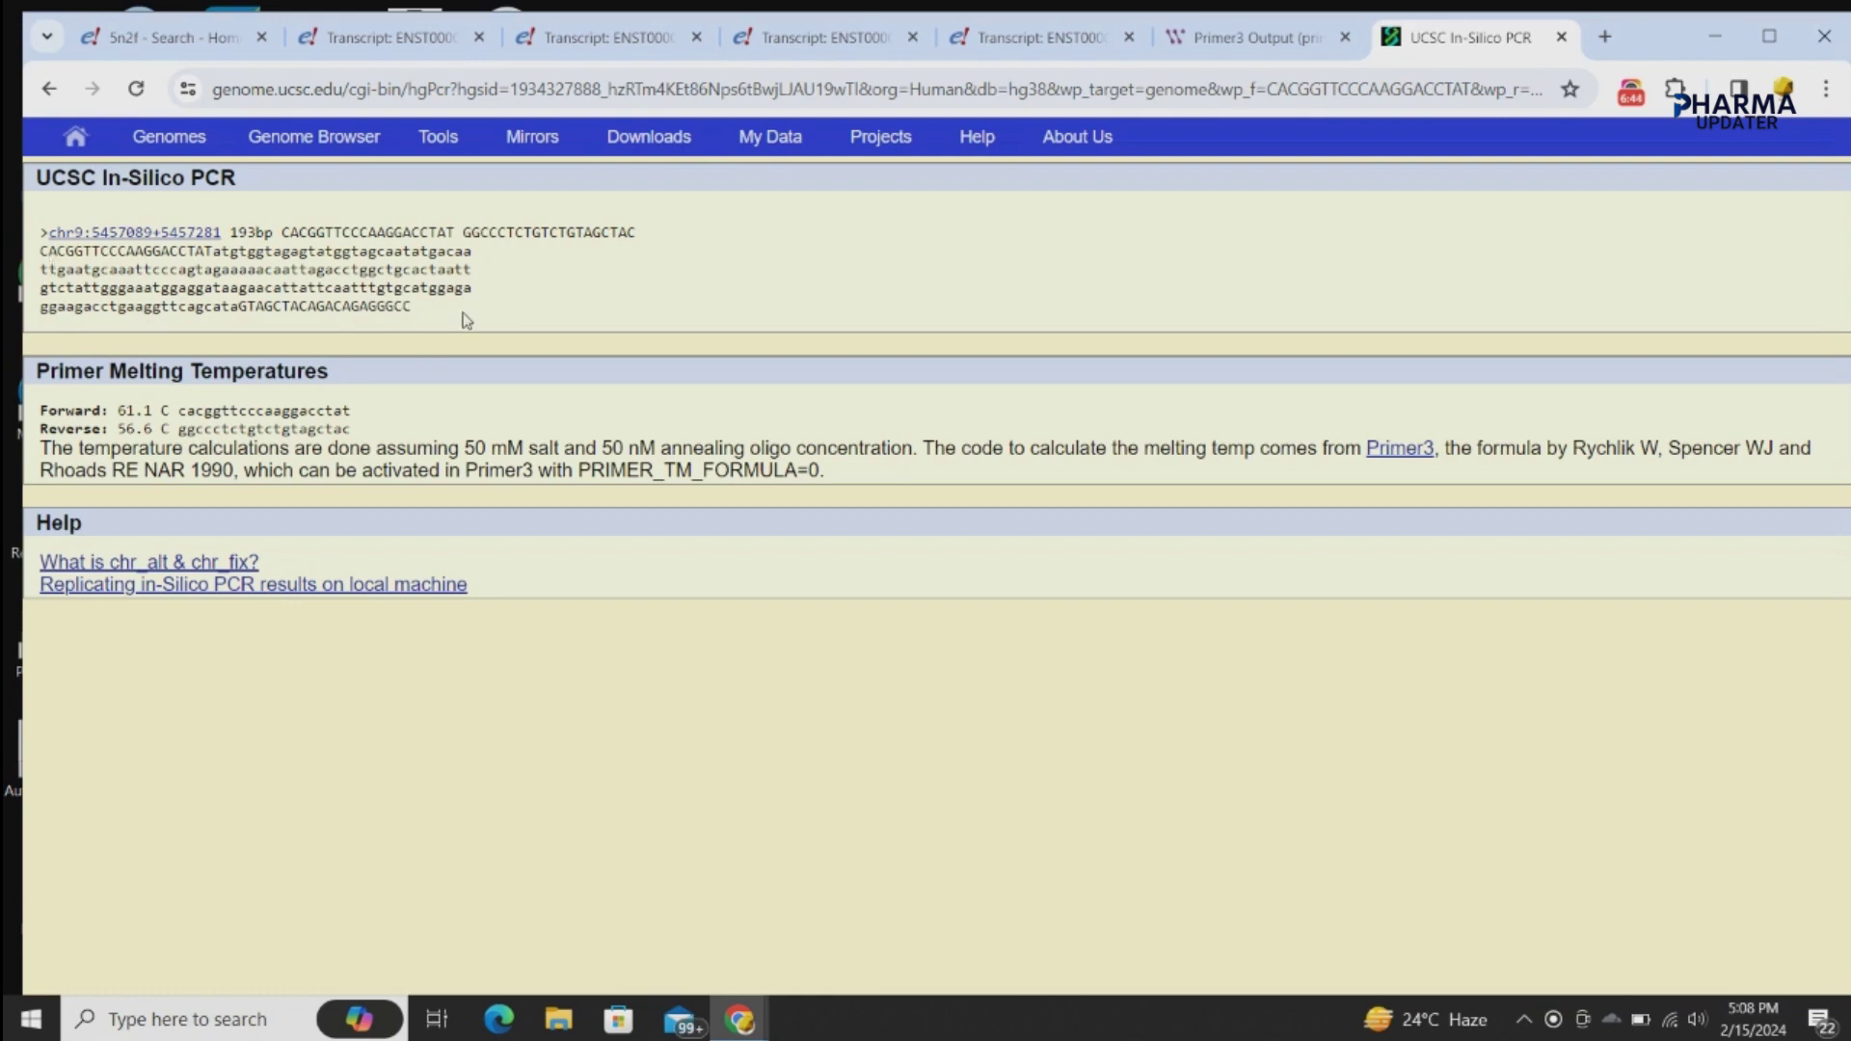
# - Compare the In-Silico PCR product with the Primer3 output, and review the transcript's exon table and summary page in Ensembl
pyautogui.click(1241, 44)
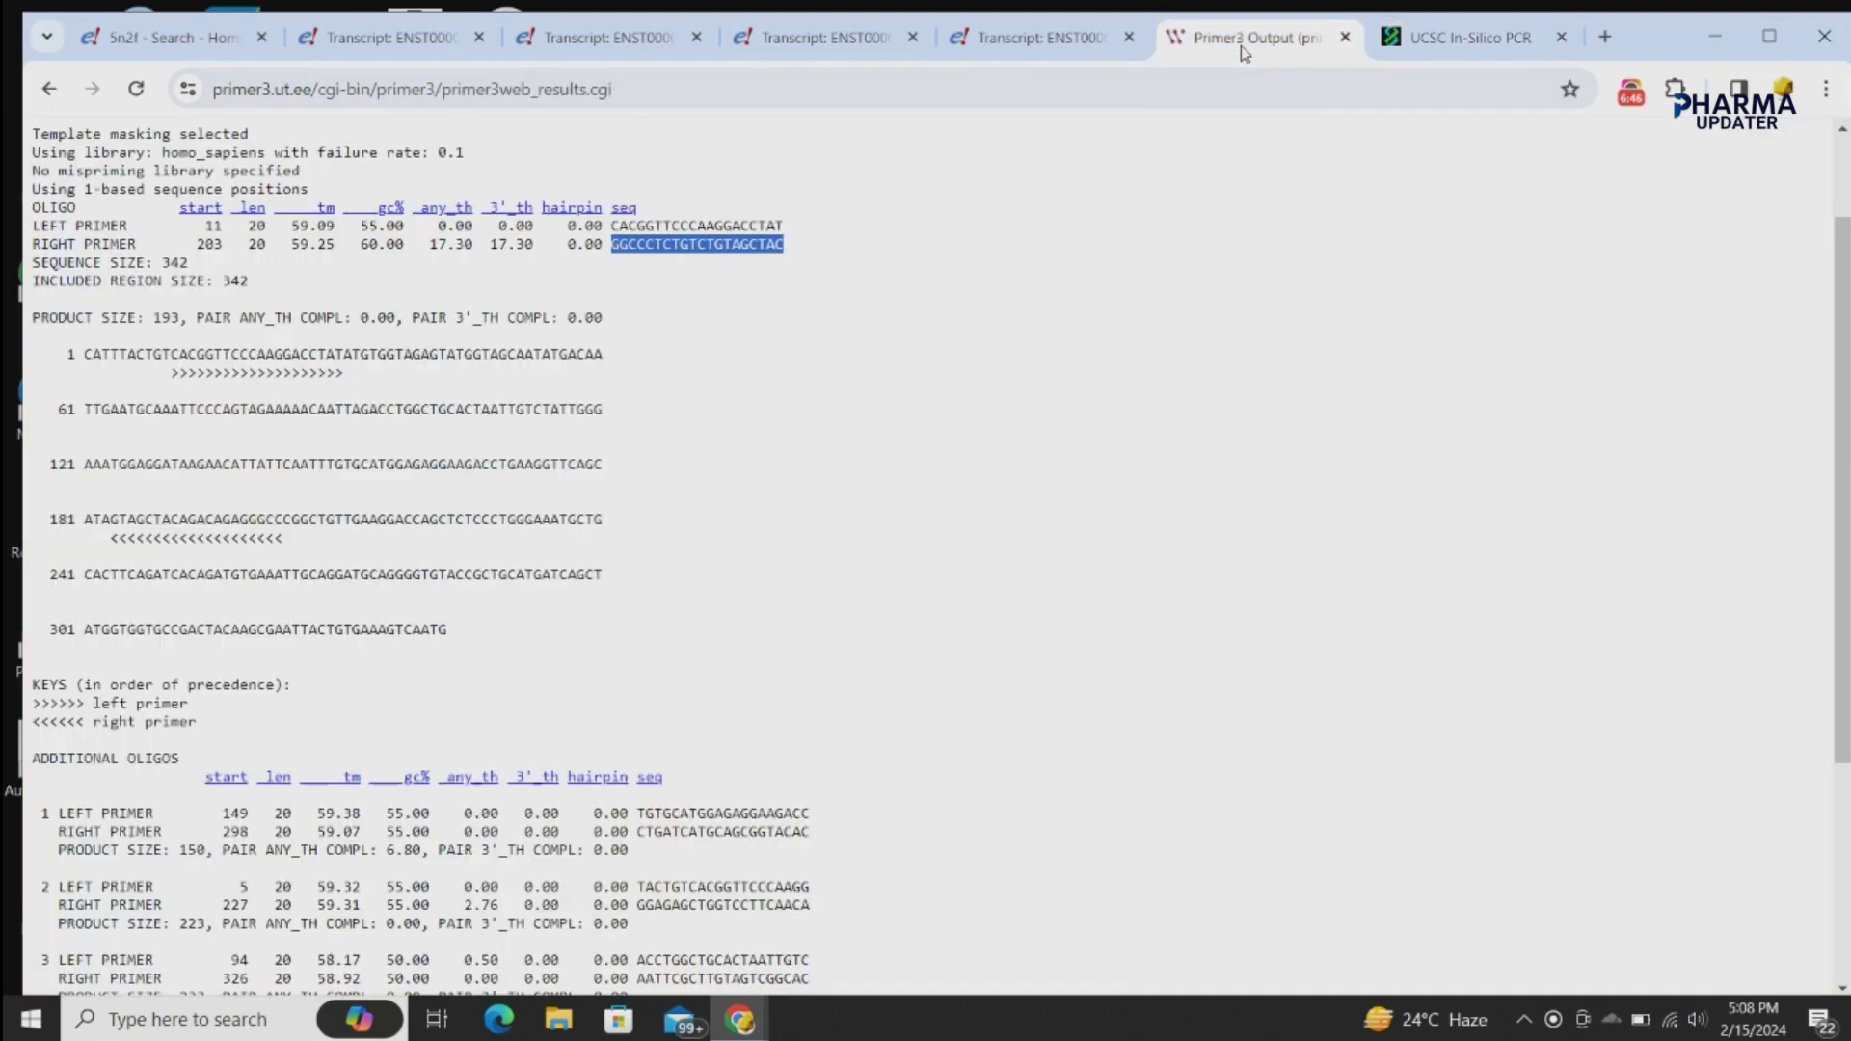
pyautogui.click(1398, 56)
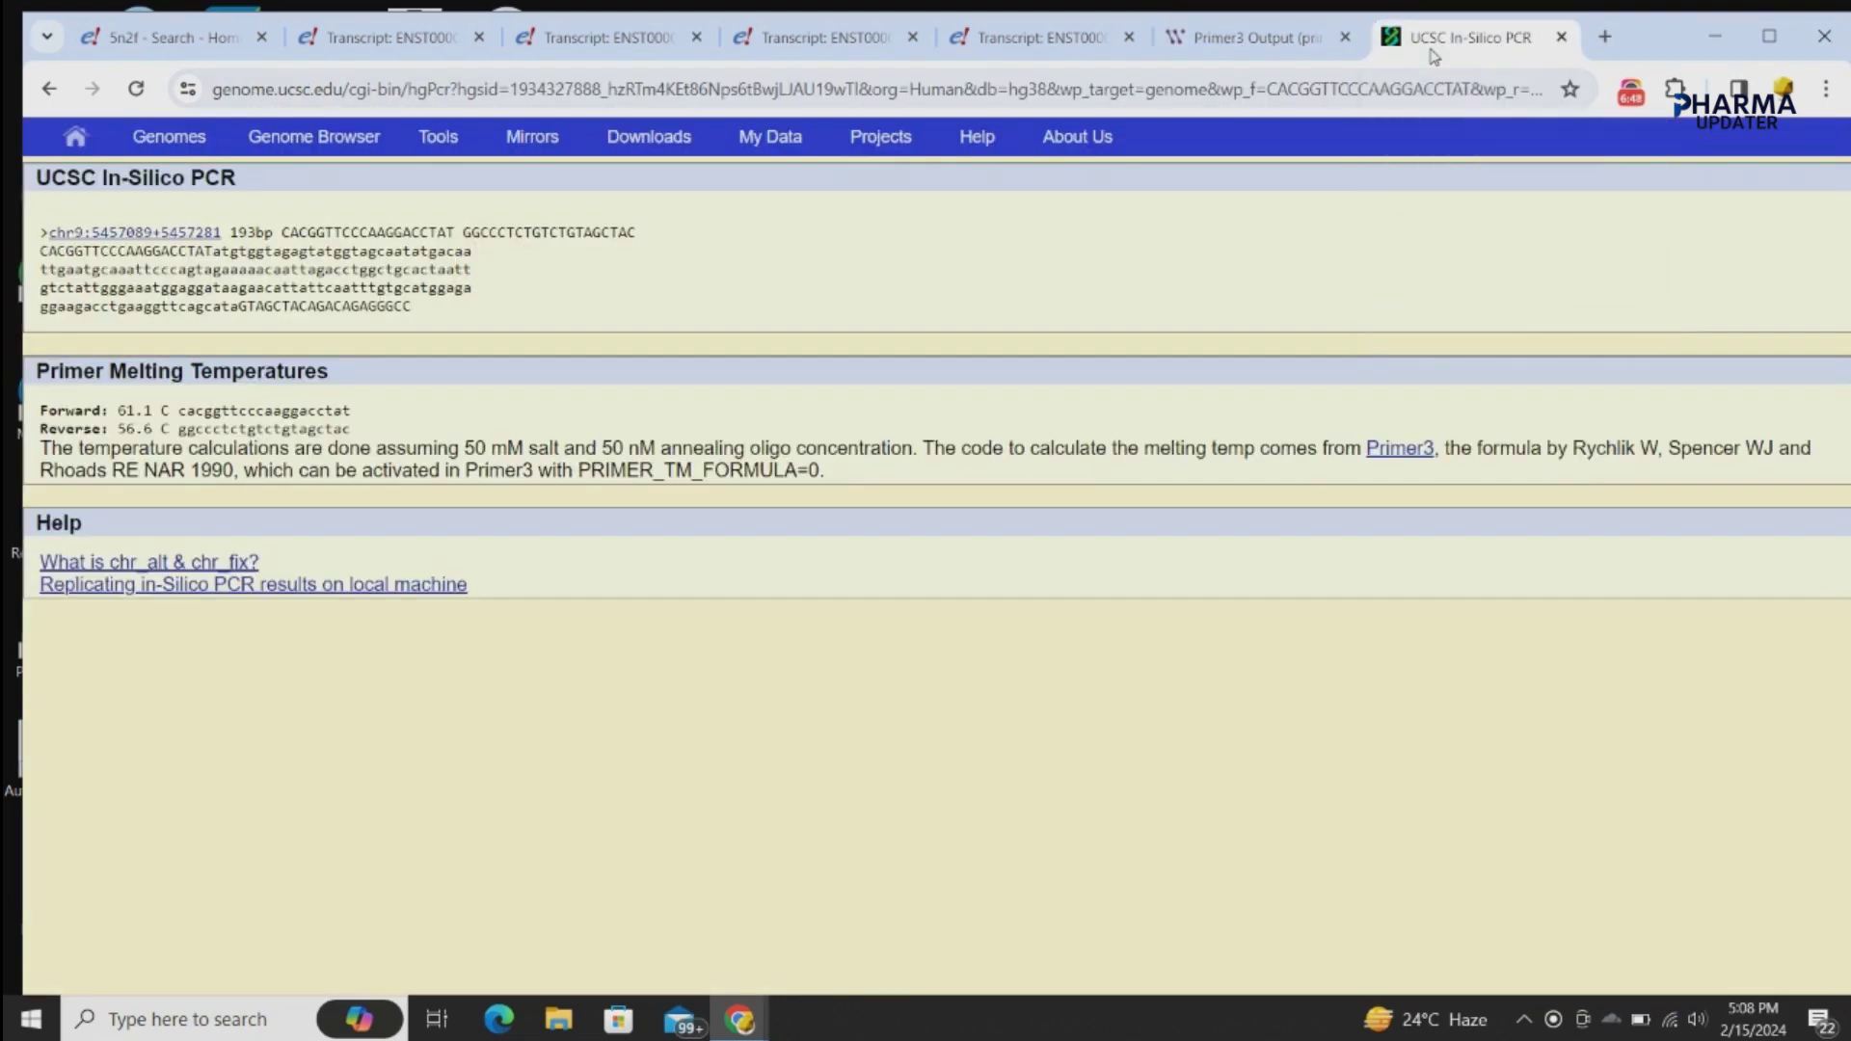
pyautogui.click(1263, 55)
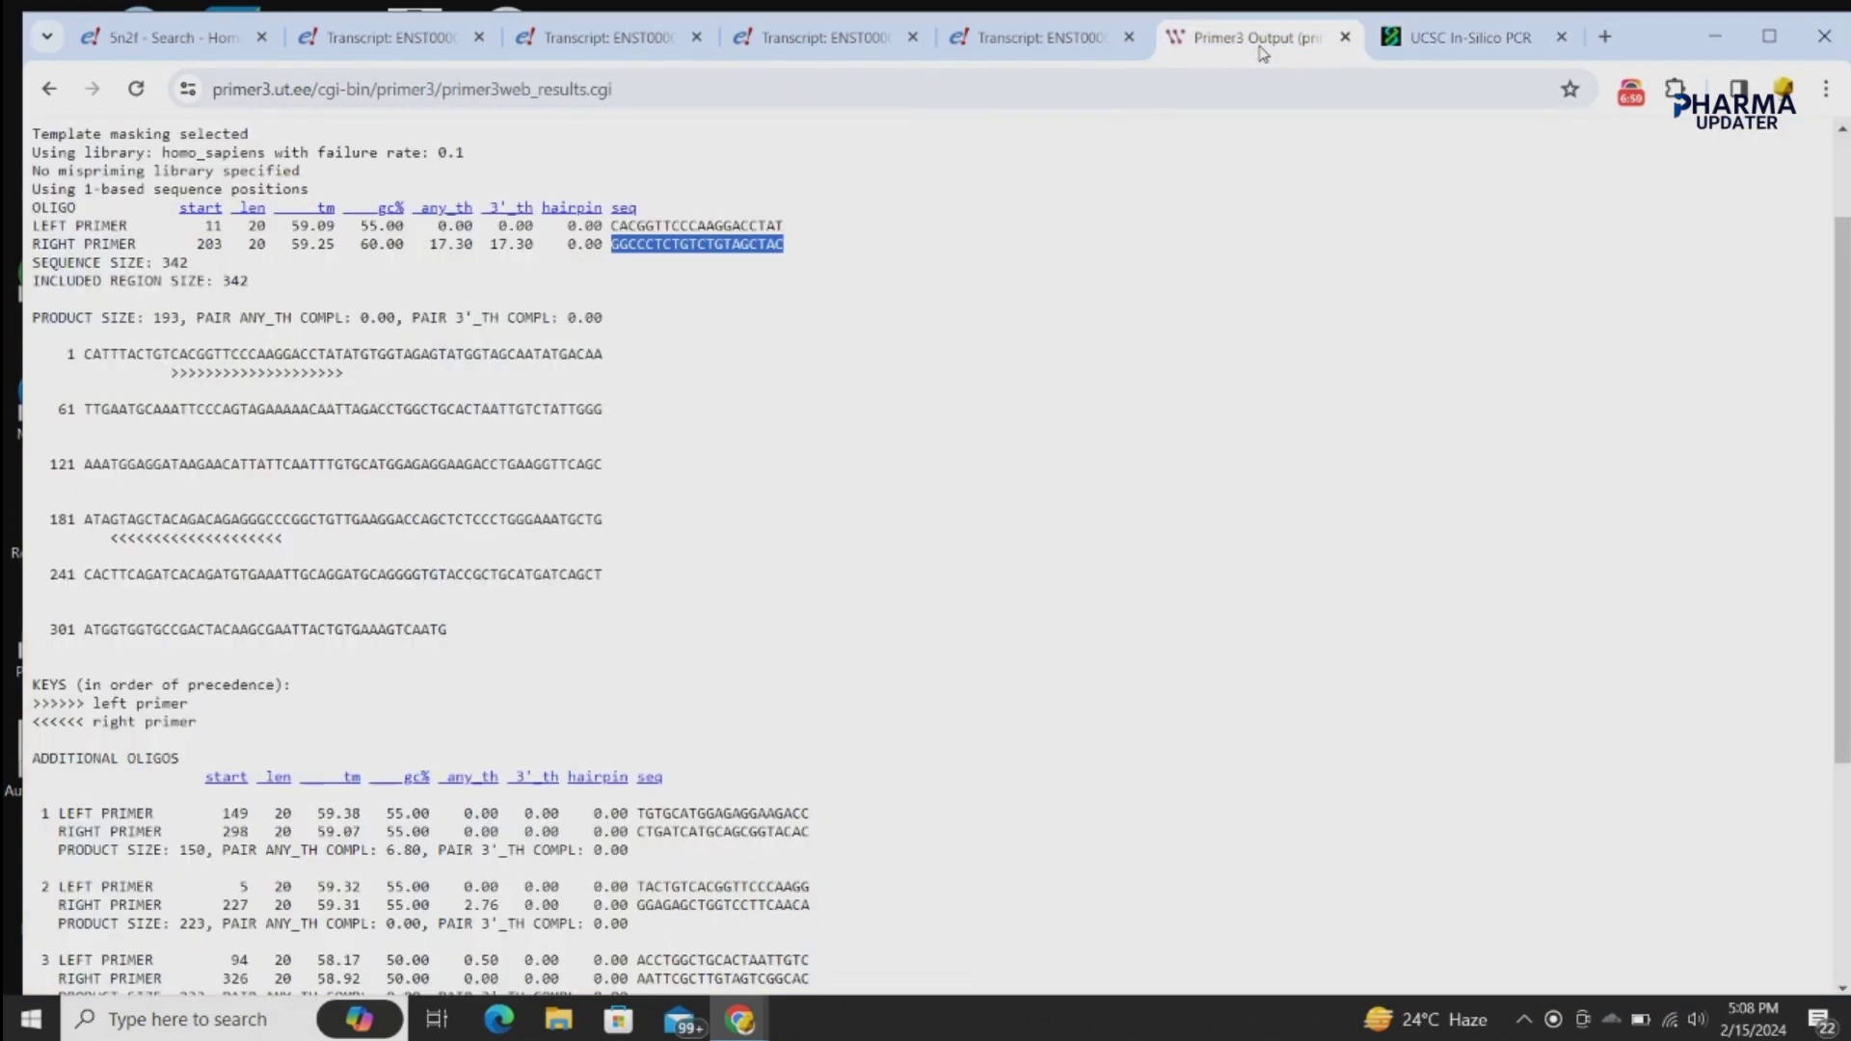
pyautogui.click(1443, 48)
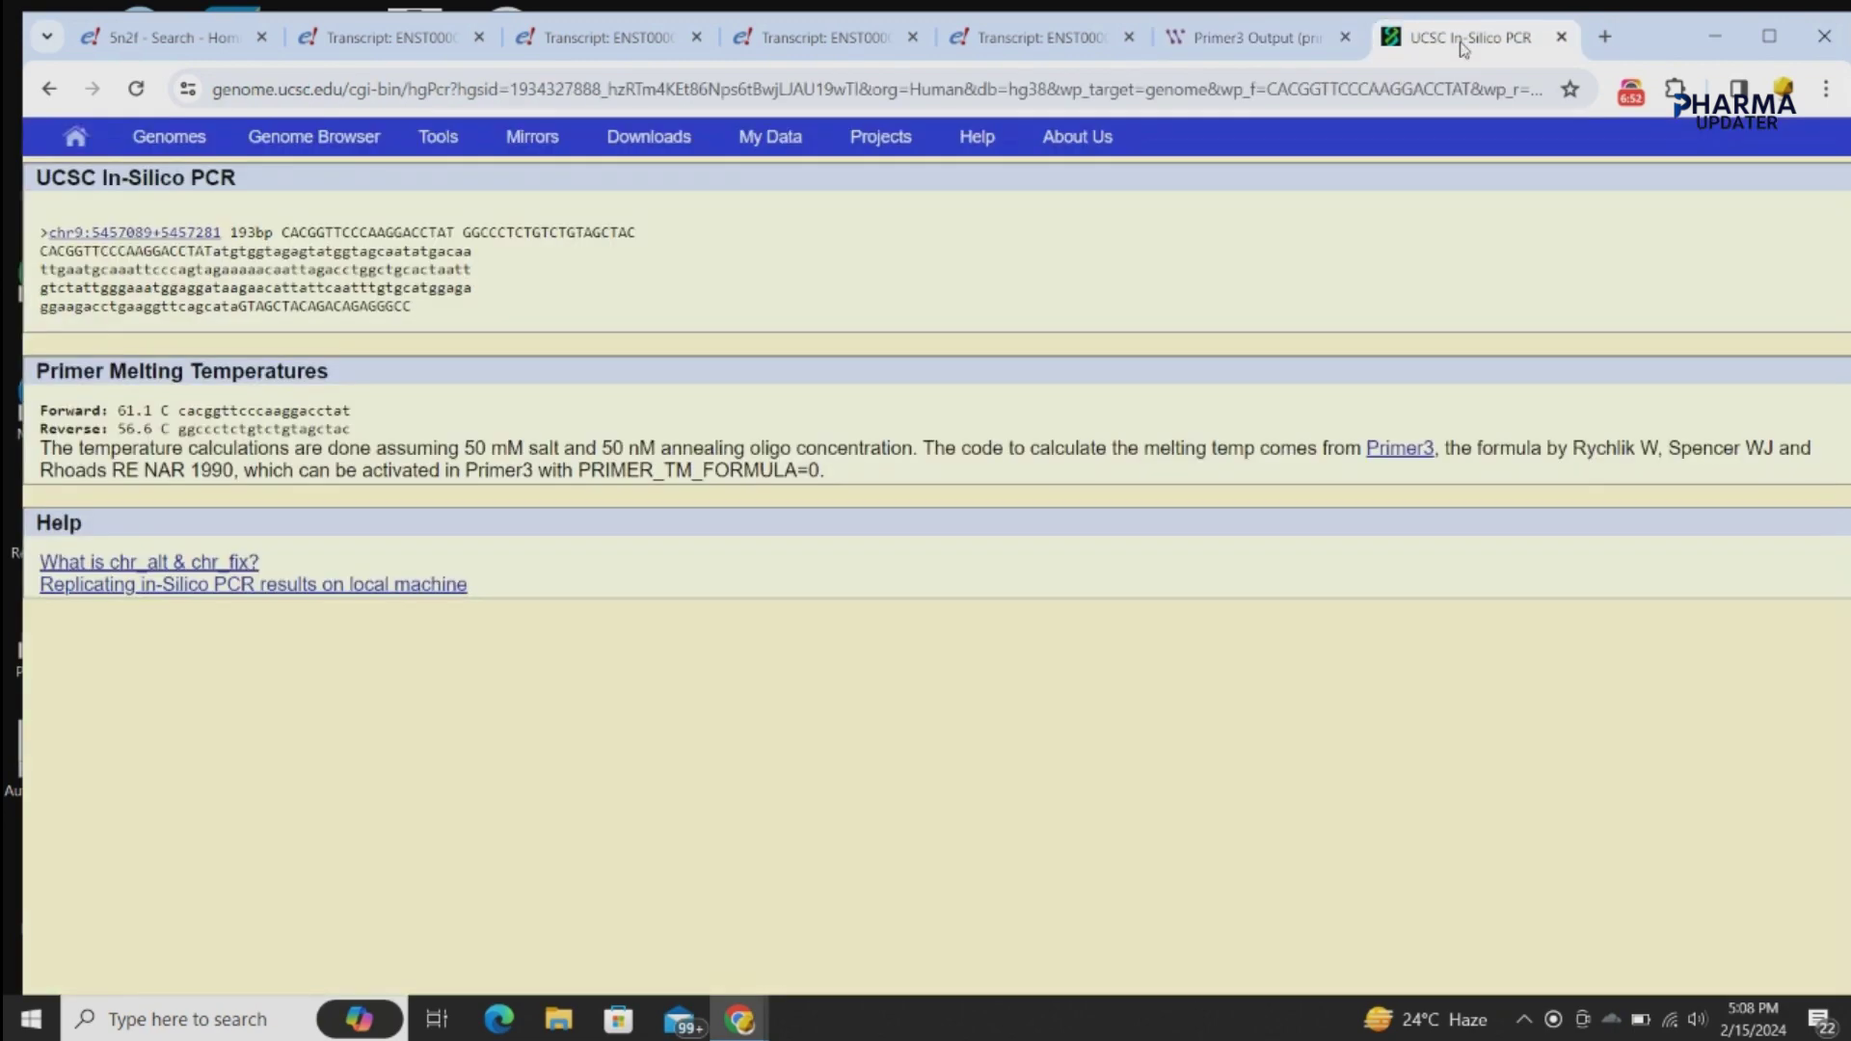
pyautogui.click(609, 56)
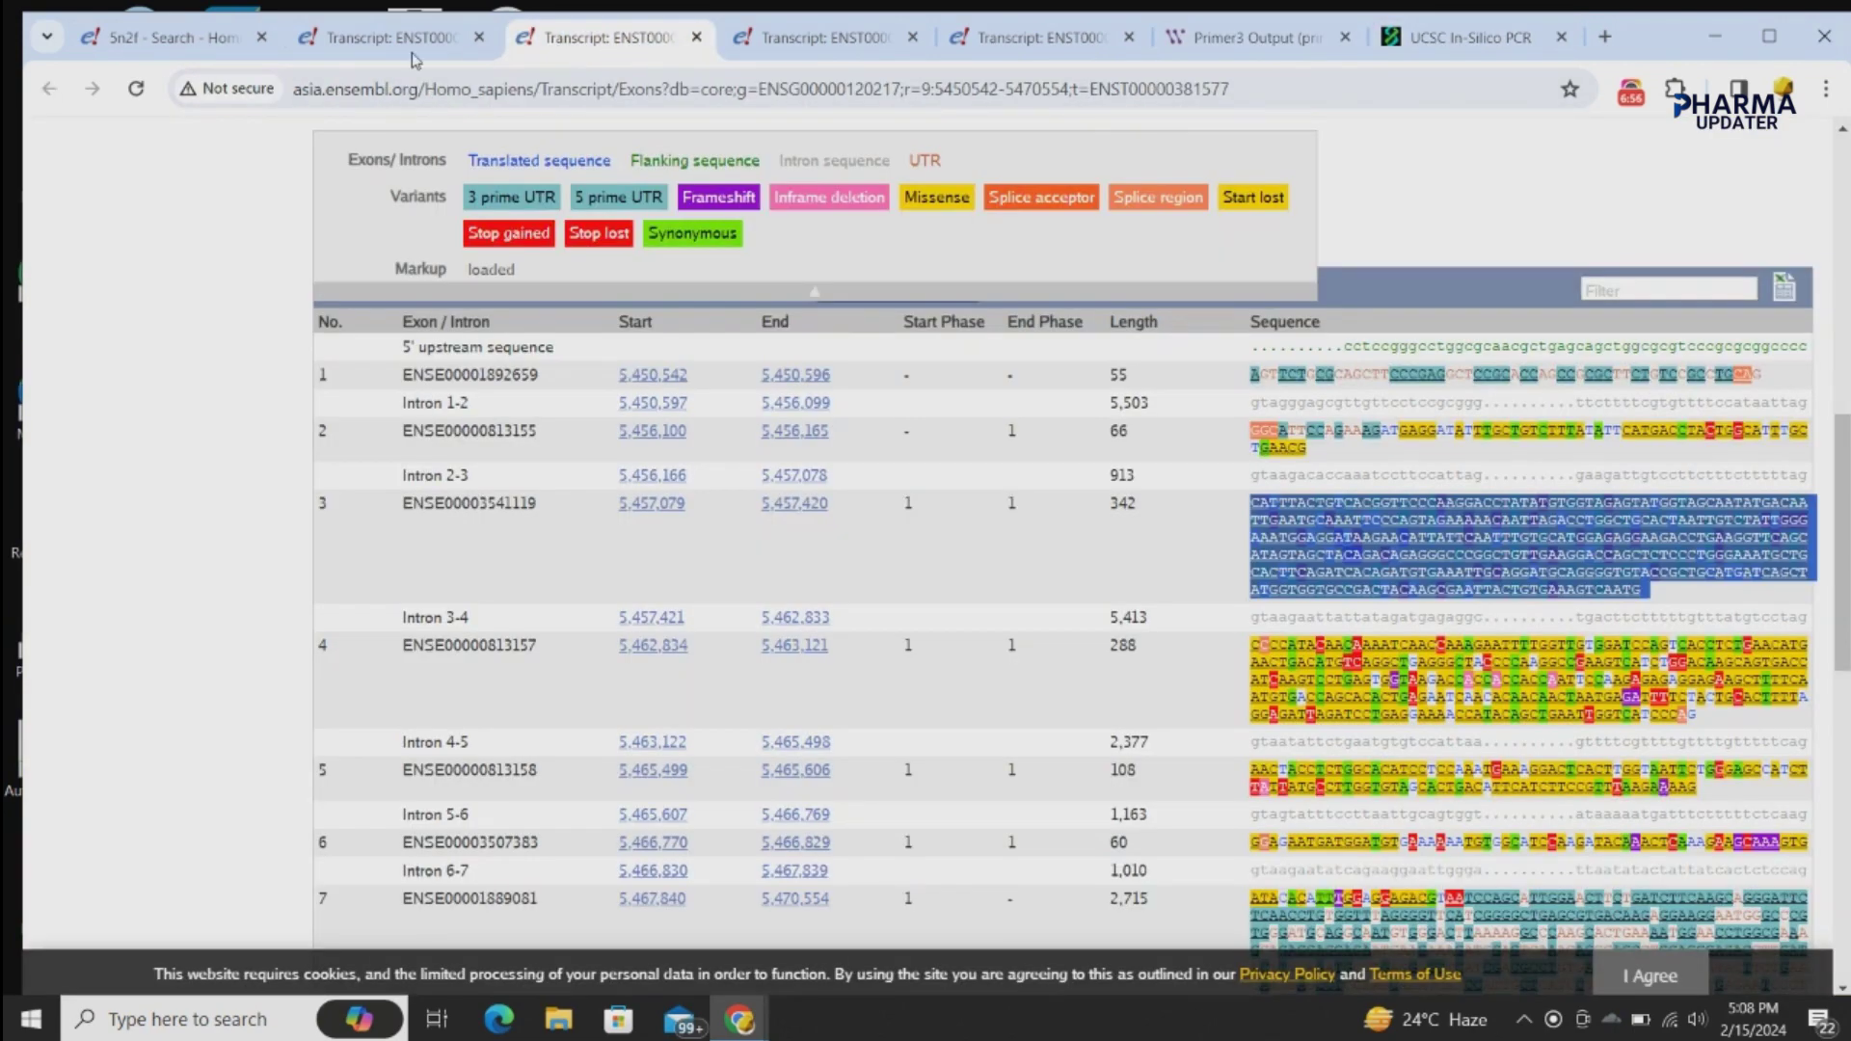
pyautogui.click(402, 54)
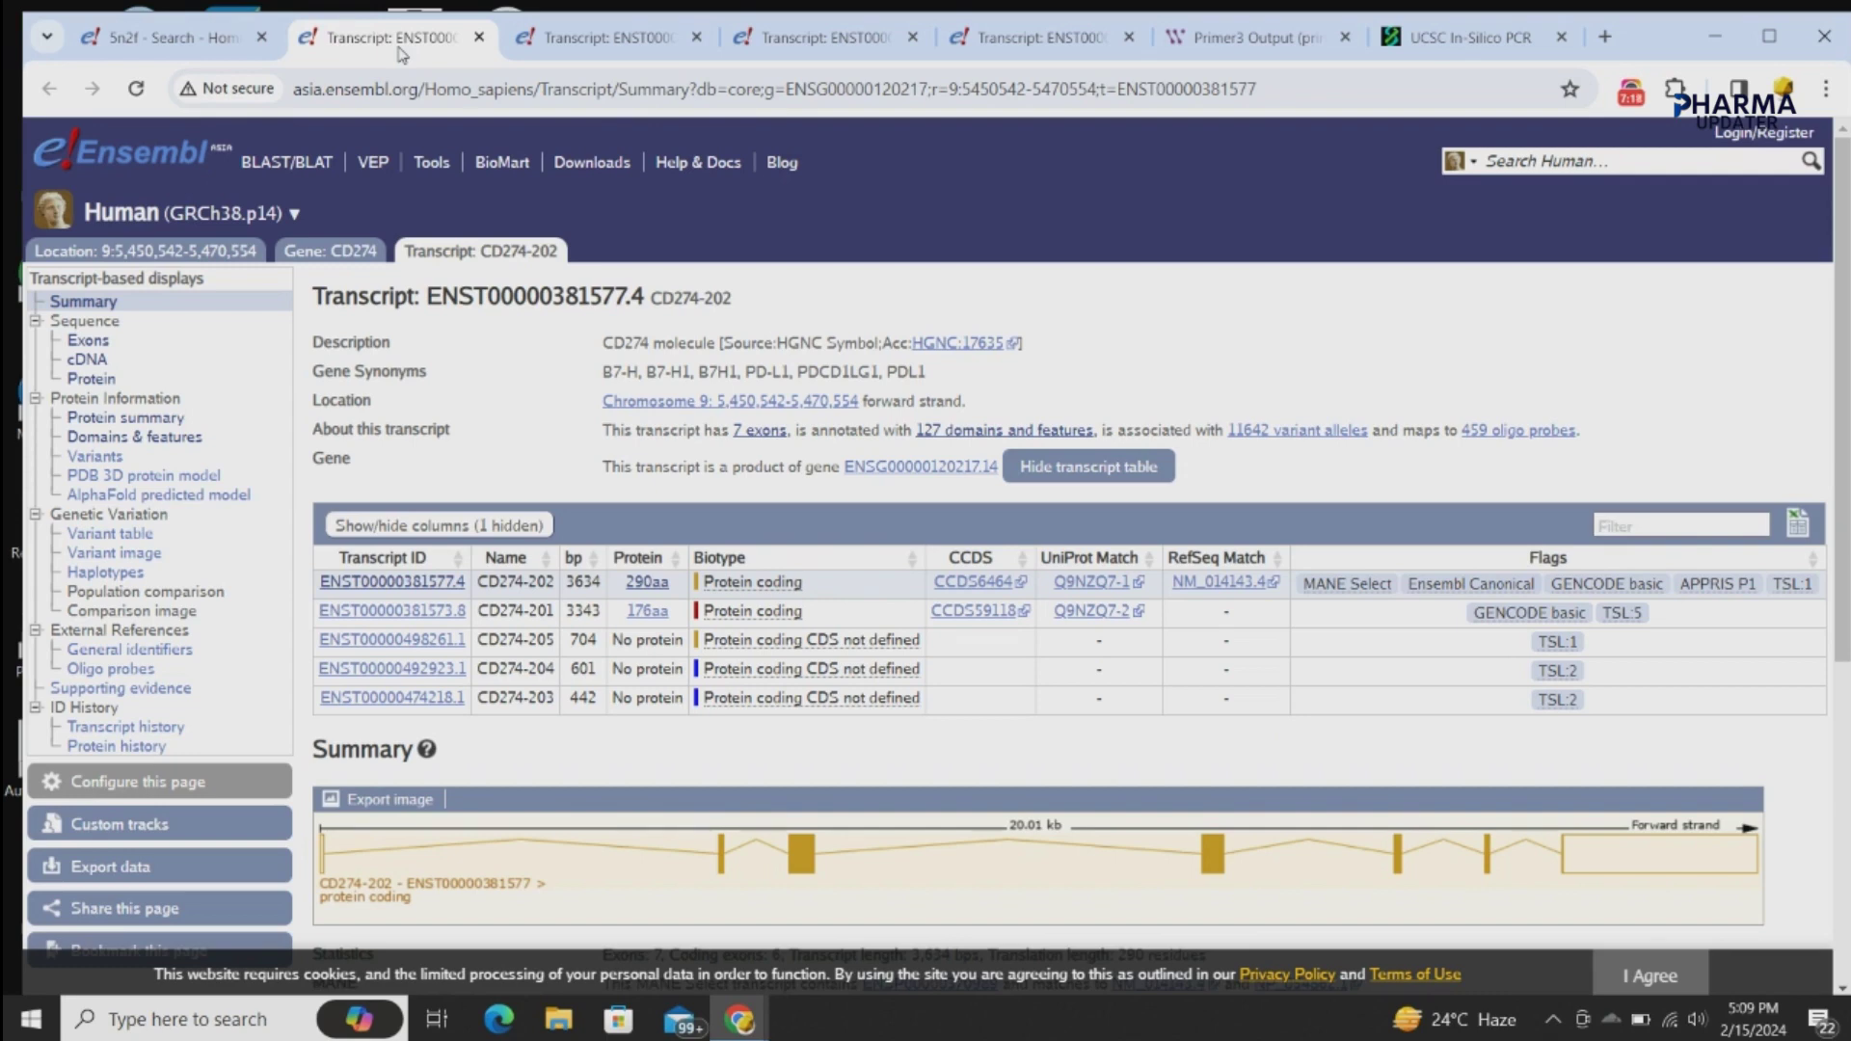
pyautogui.click(536, 44)
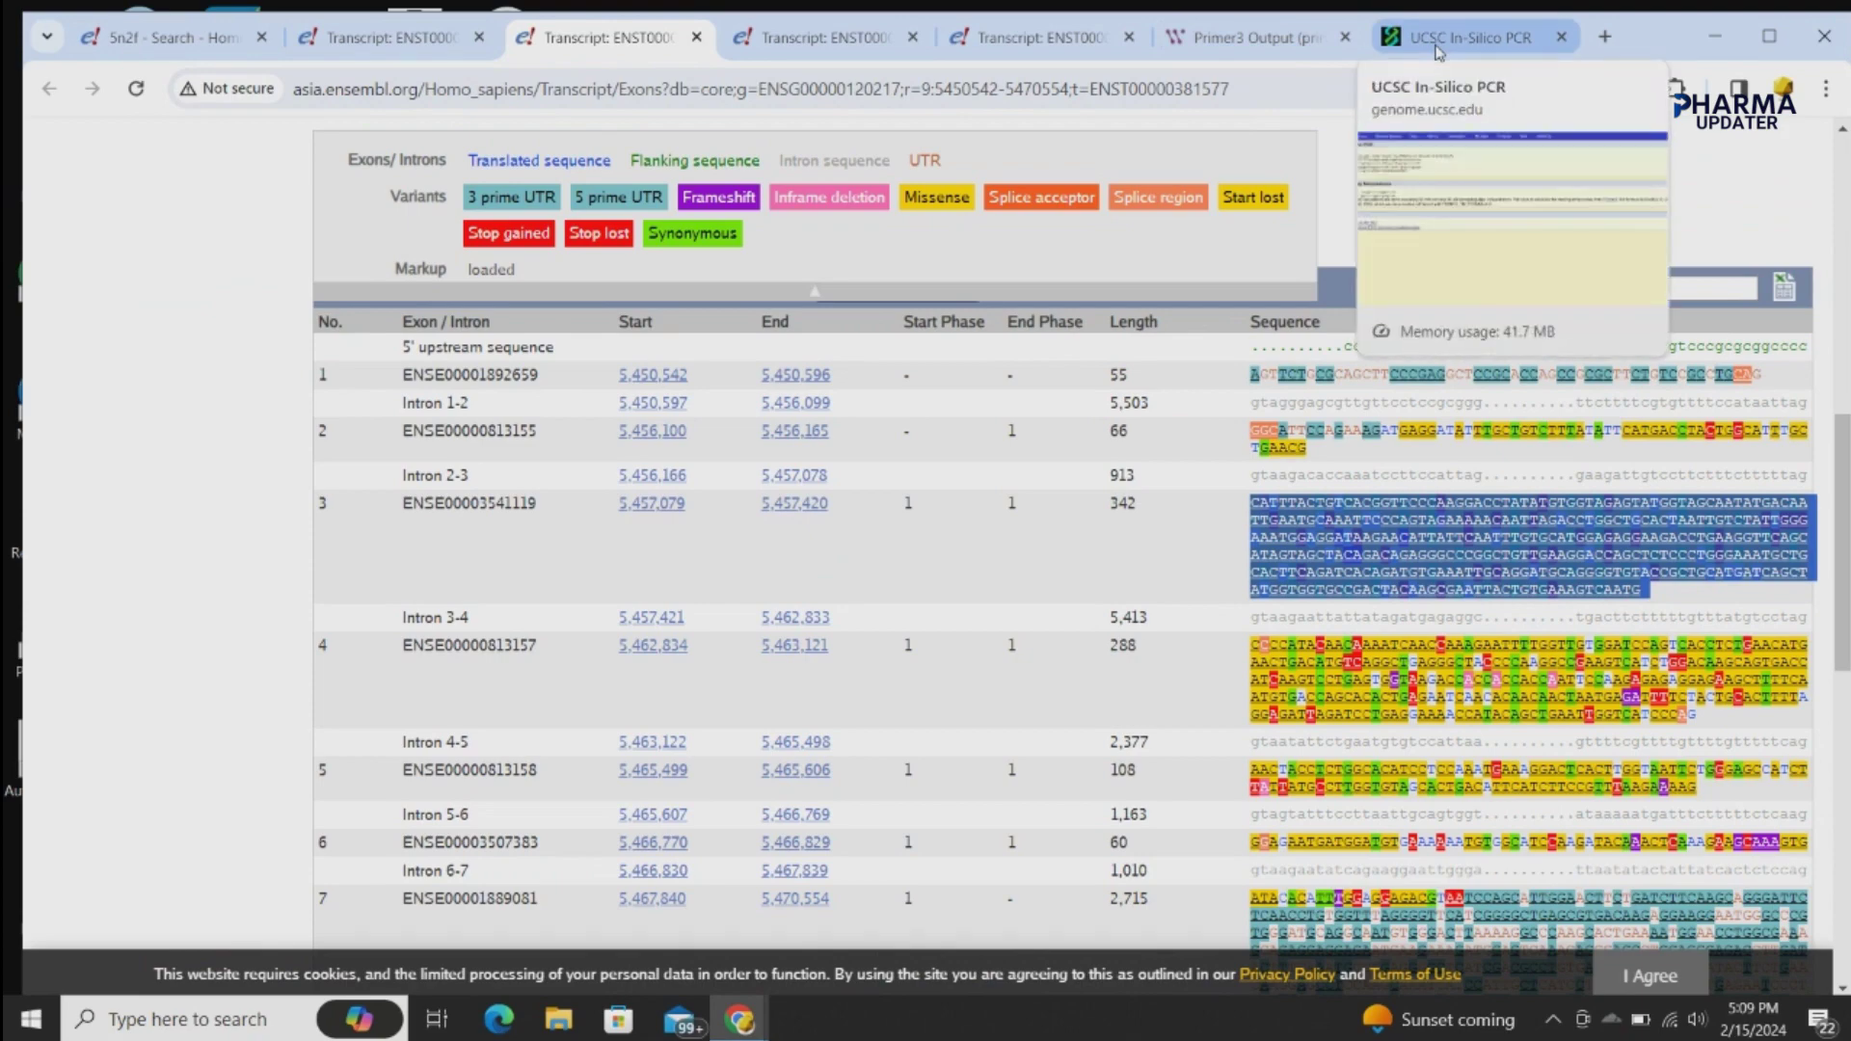
pyautogui.moveTo(739, 1019)
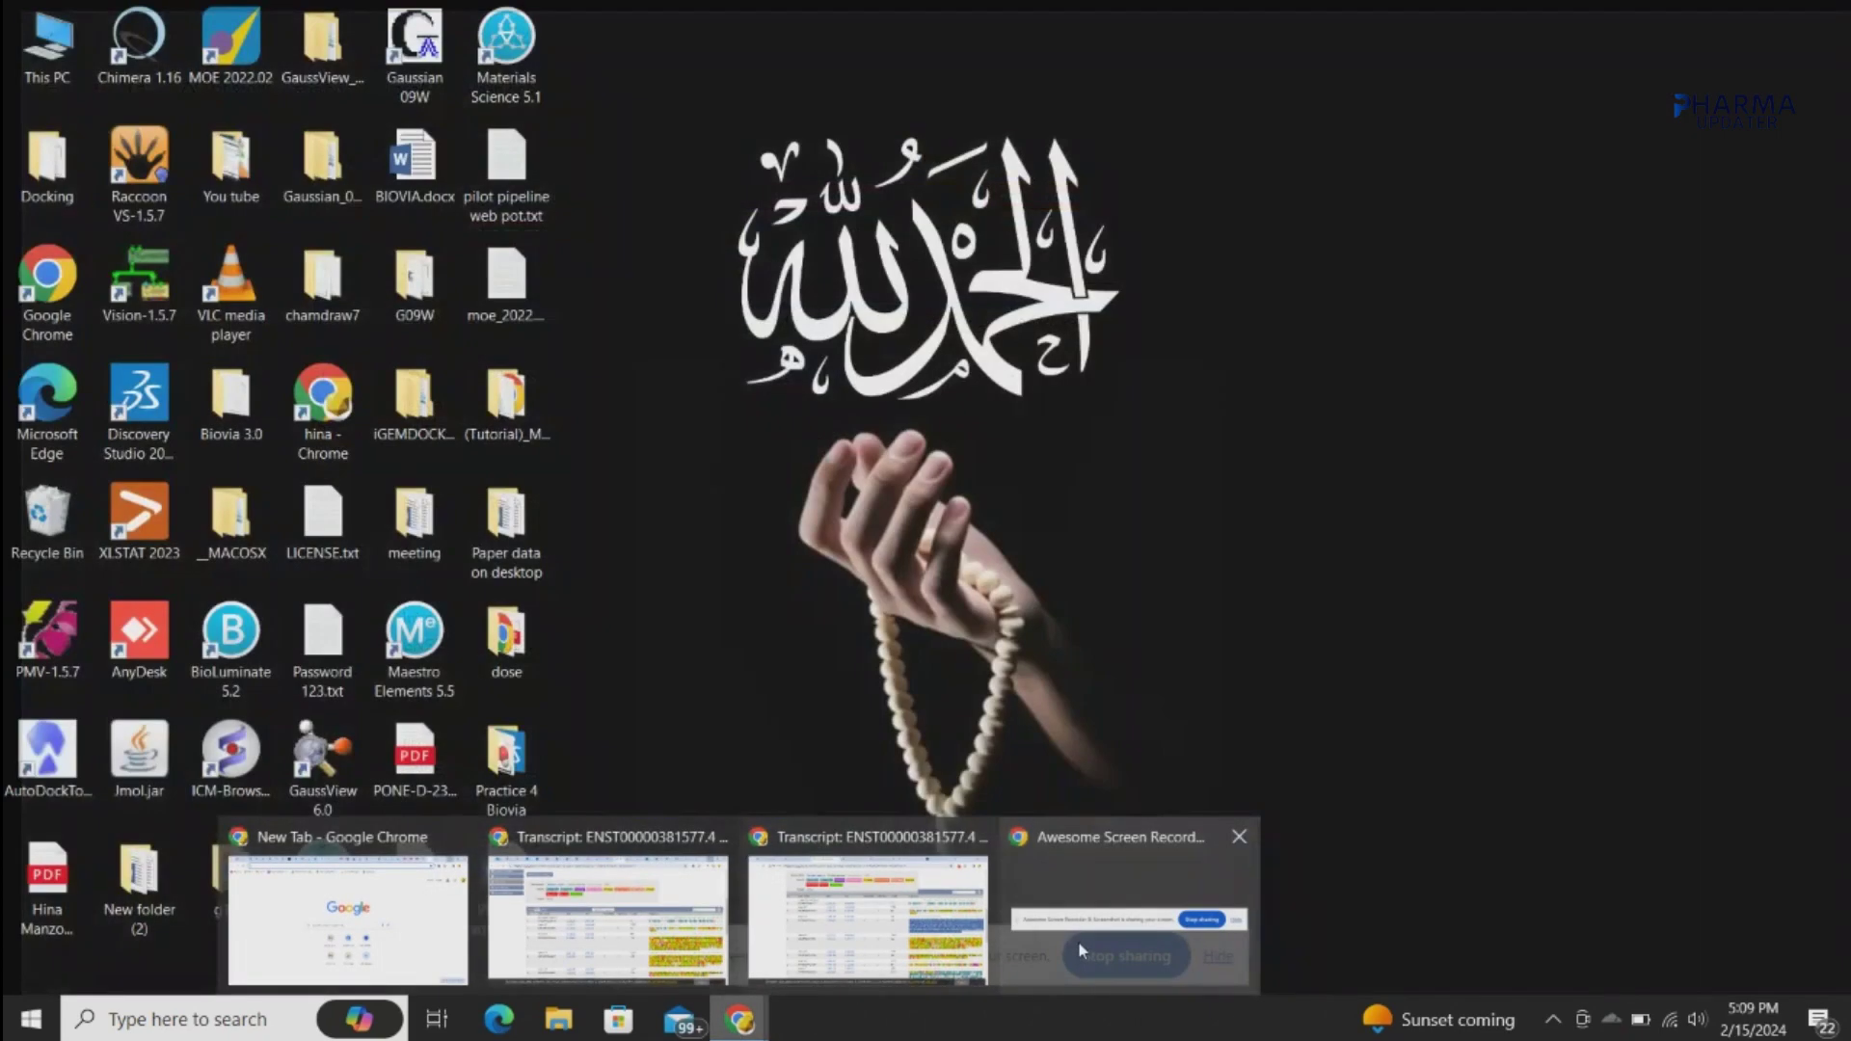
pyautogui.click(1078, 941)
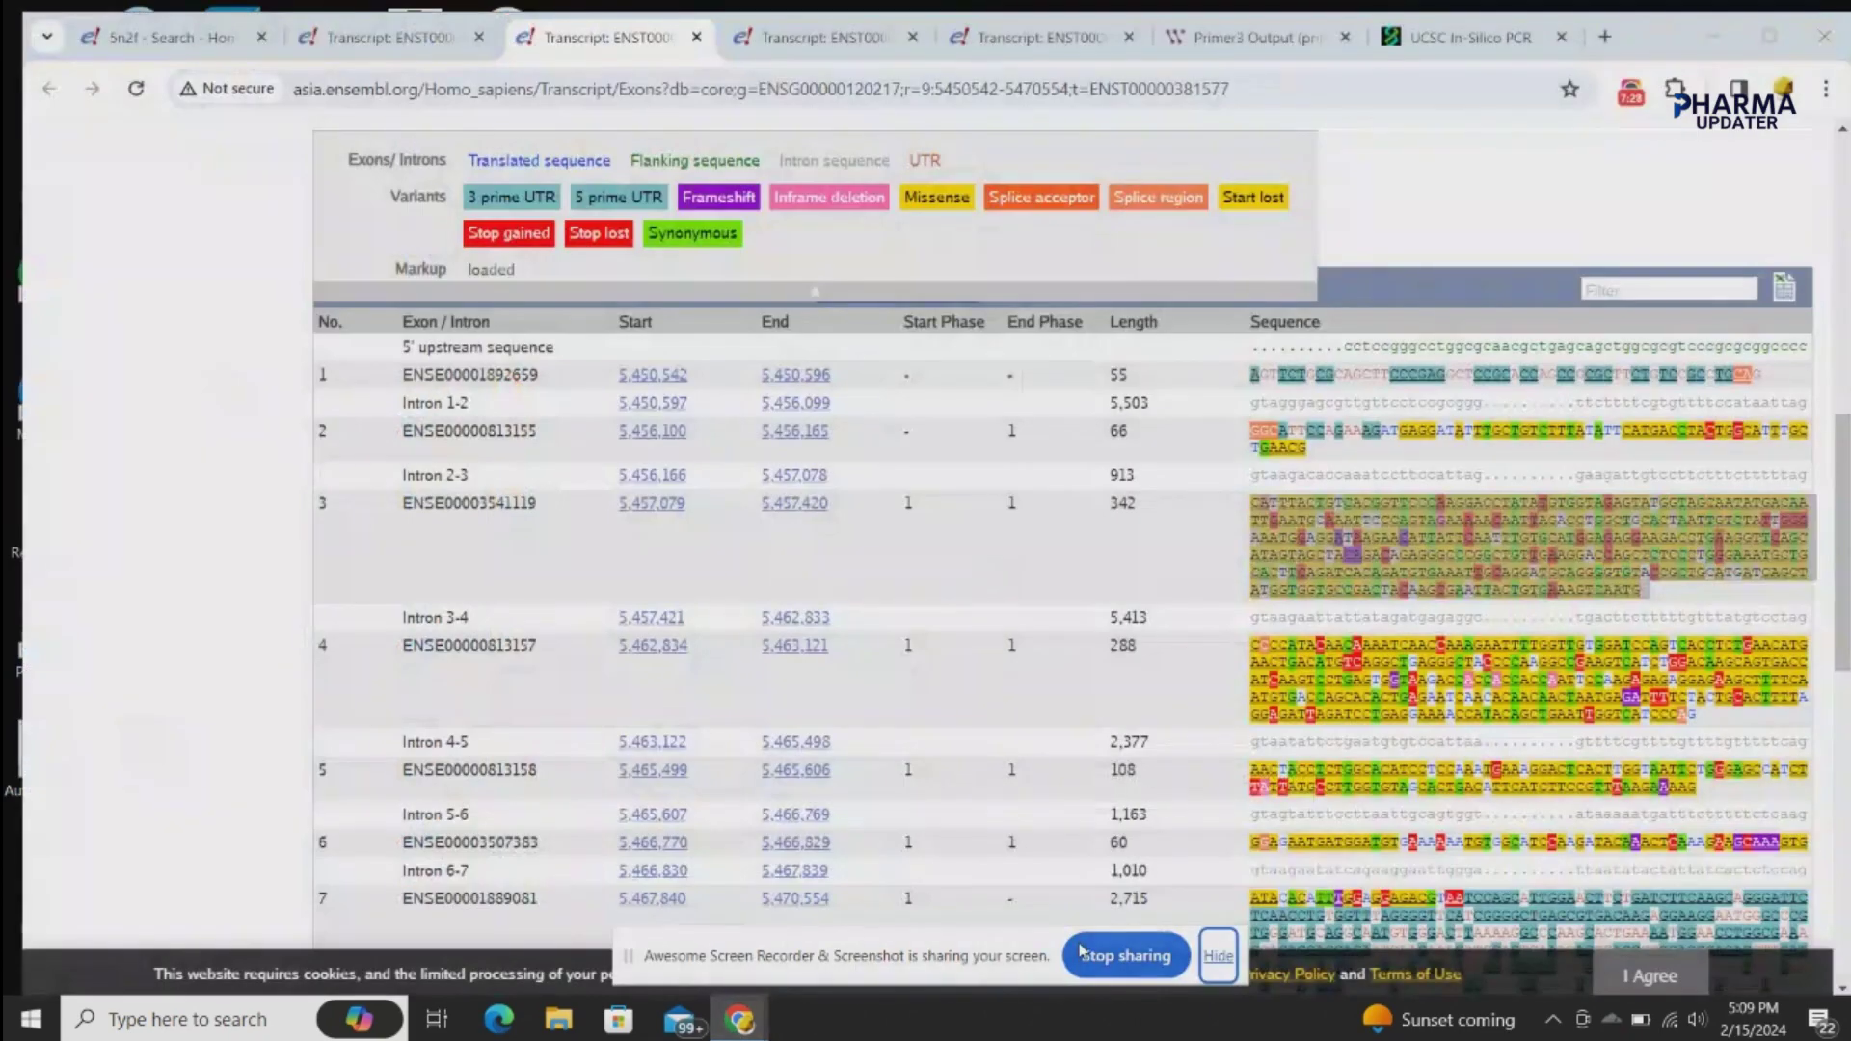
pyautogui.click(1082, 952)
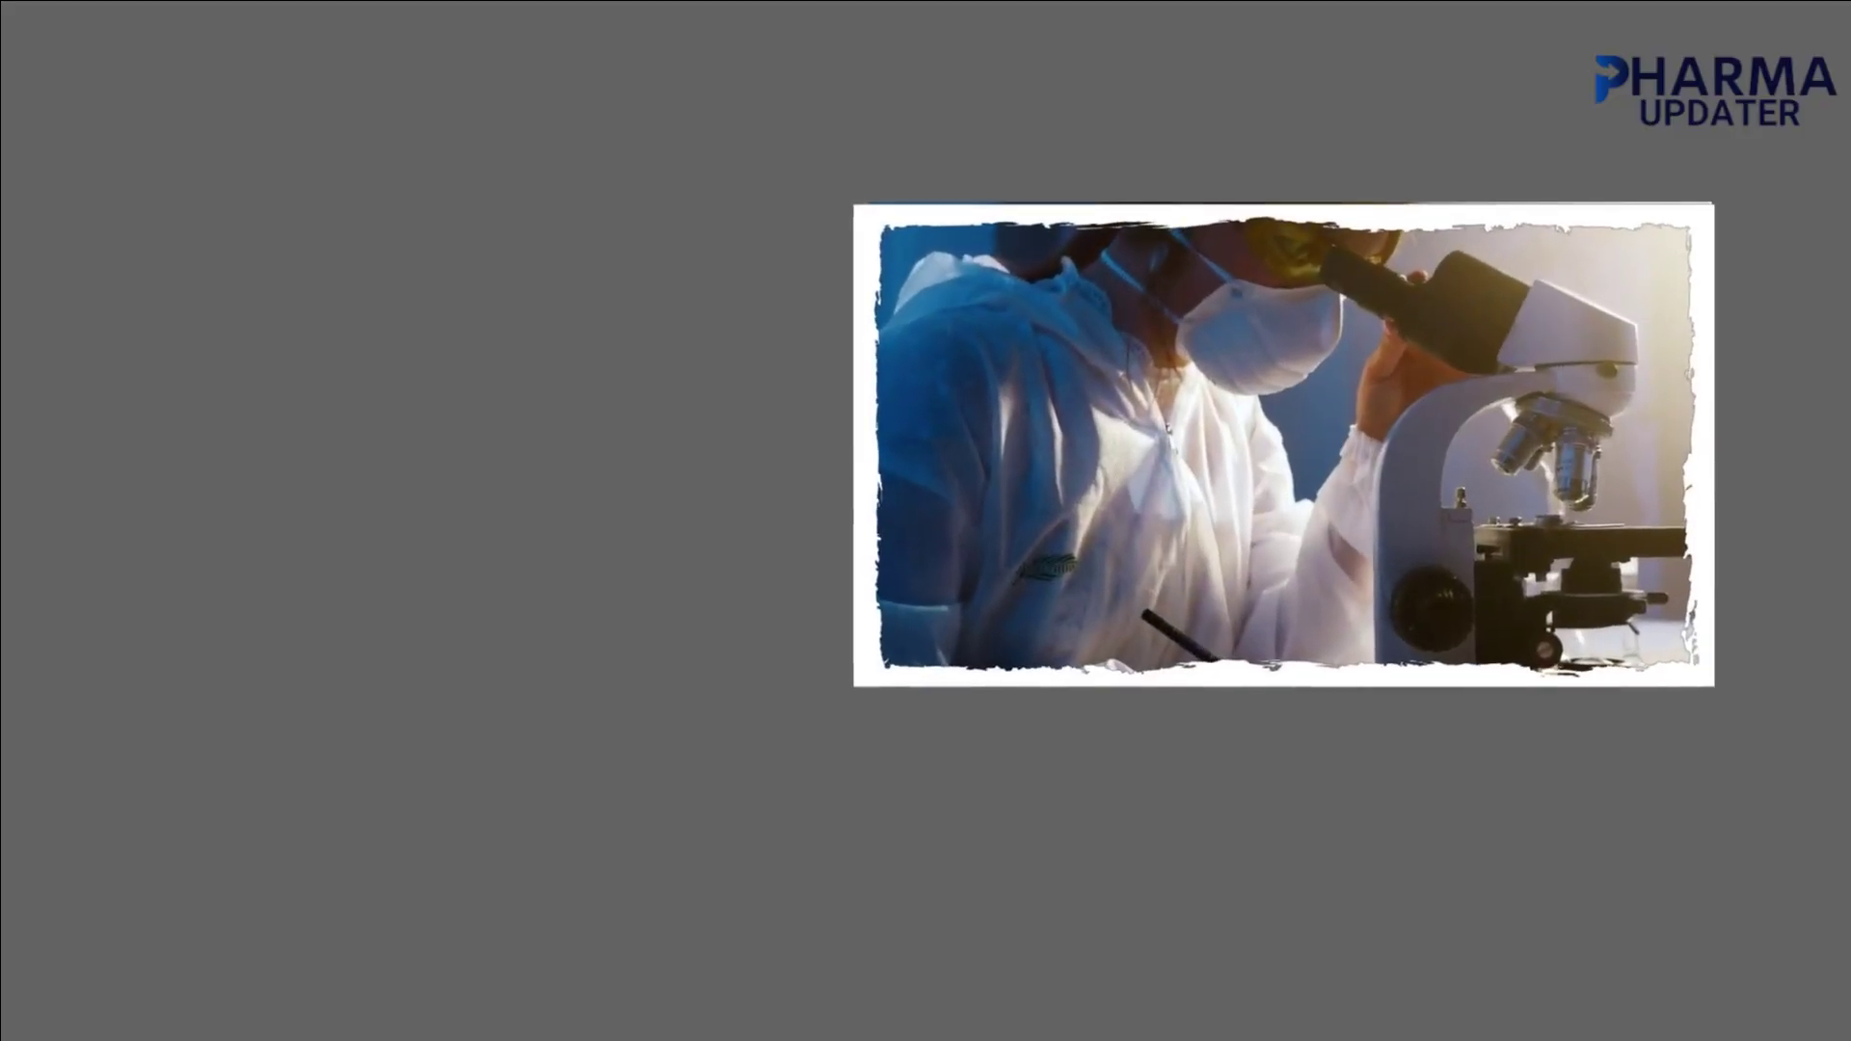